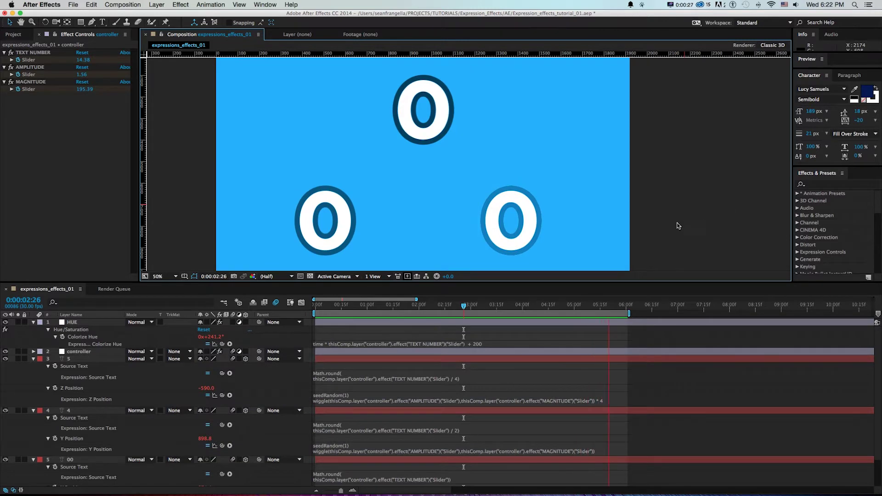
# Step: Scrub through the count animation and expand the Expression Controls effect category
pyautogui.moveTo(415, 307); pyautogui.dragTo(427, 307)
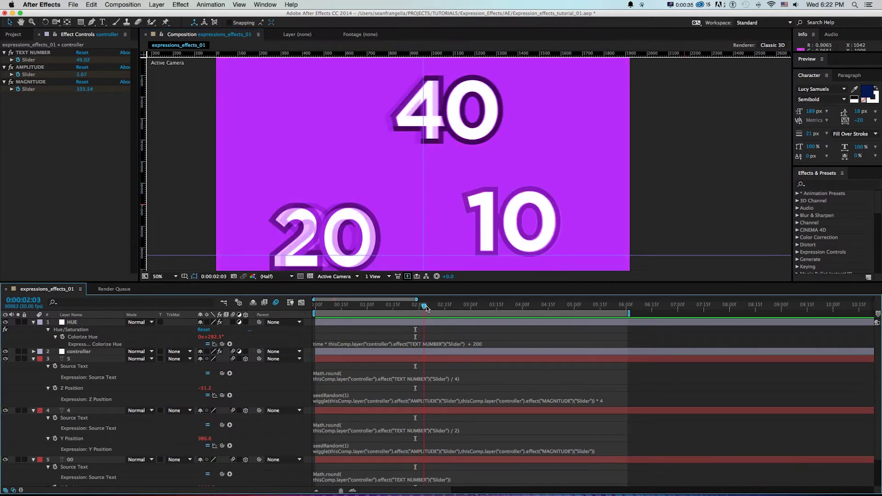
pyautogui.scroll(-3, 838, 224)
pyautogui.click(798, 207)
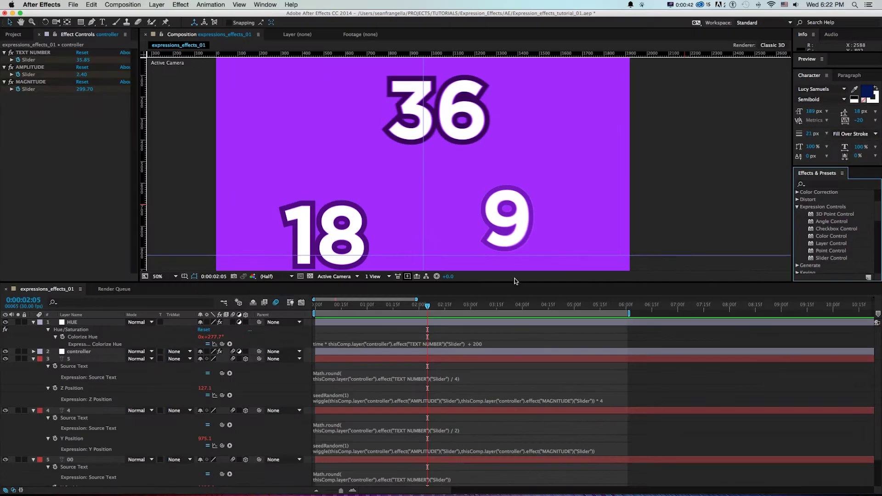
pyautogui.moveTo(428, 309); pyautogui.dragTo(313, 310)
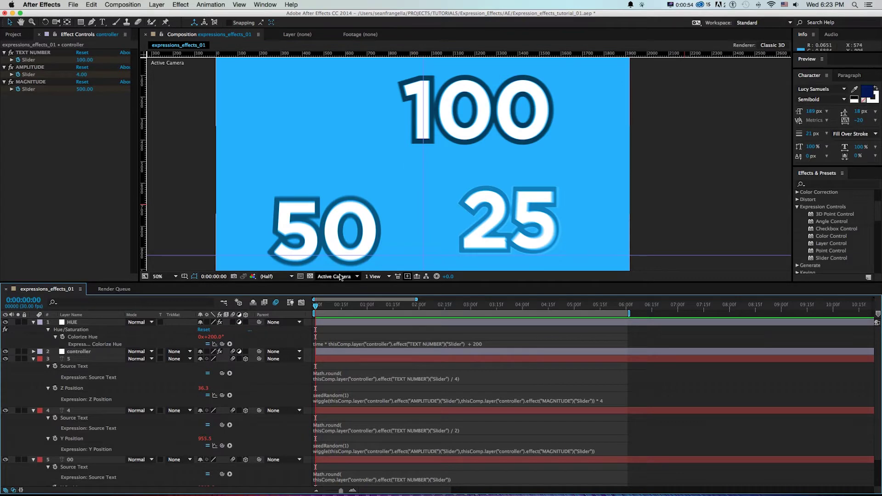
pyautogui.moveTo(327, 310); pyautogui.dragTo(453, 309)
# Step: Collapse the HUE layer's properties and reveal the controller layer's three keyframed sliders
pyautogui.click(454, 324)
pyautogui.press('u')
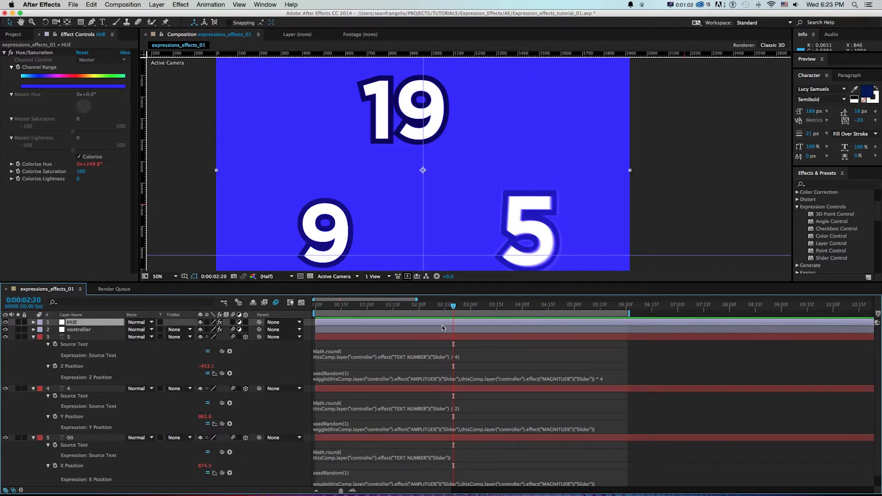
pyautogui.click(383, 330)
pyautogui.press('u')
# Step: Scrub the timeline to watch the sliders drive every number down to 0 by 5 seconds
pyautogui.moveTo(327, 309); pyautogui.dragTo(425, 309)
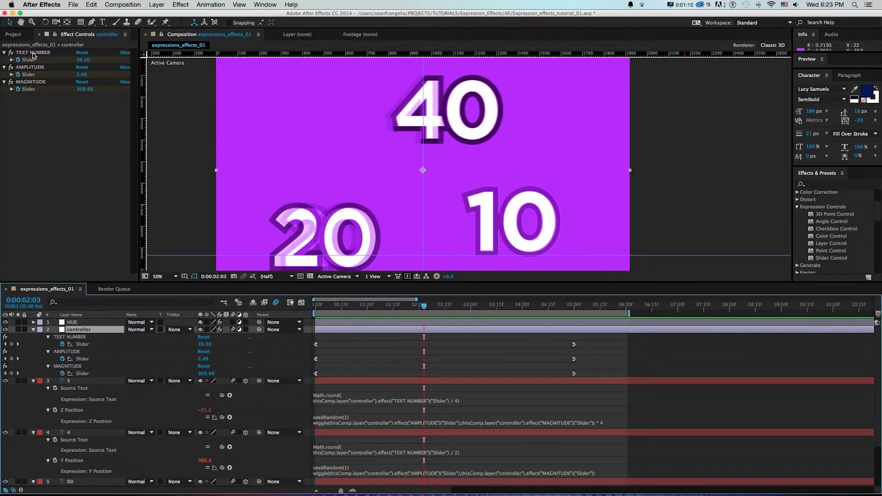
pyautogui.scroll(-2, 338, 410)
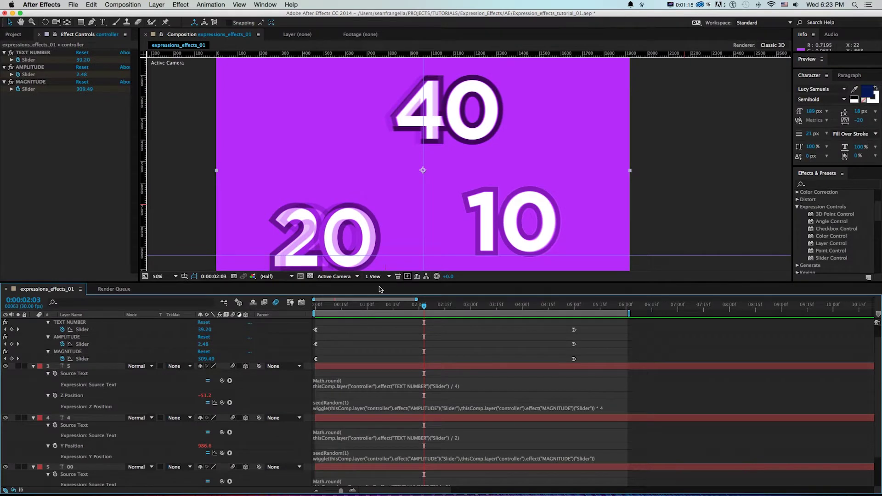
pyautogui.moveTo(339, 268); pyautogui.dragTo(372, 267)
pyautogui.moveTo(367, 307); pyautogui.dragTo(539, 313)
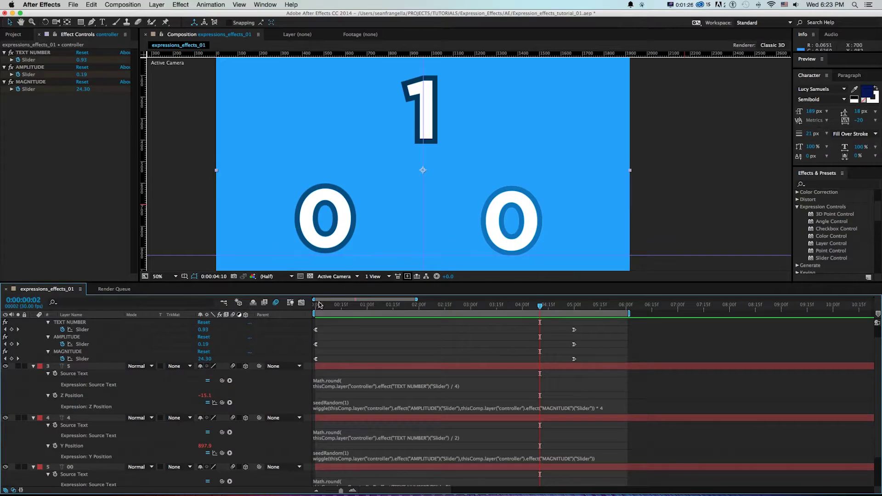
pyautogui.moveTo(319, 304); pyautogui.dragTo(576, 312)
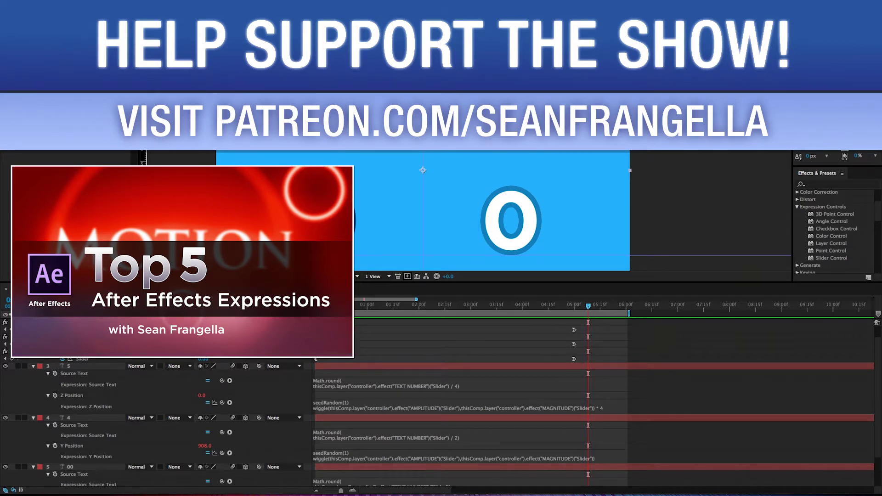
pyautogui.press('super+Tab')
# Step: Scroll the Top_5_AE_Expressions notes to the top and drag the window toward the right edge
pyautogui.moveTo(285, 14); pyautogui.dragTo(492, 59)
pyautogui.scroll(-6, 488, 190)
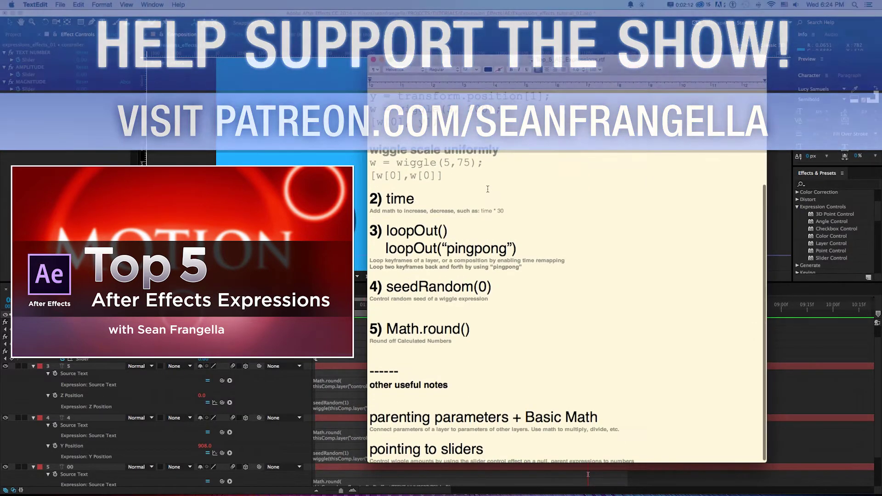
pyautogui.scroll(5, 488, 190)
pyautogui.moveTo(435, 63); pyautogui.dragTo(509, 75)
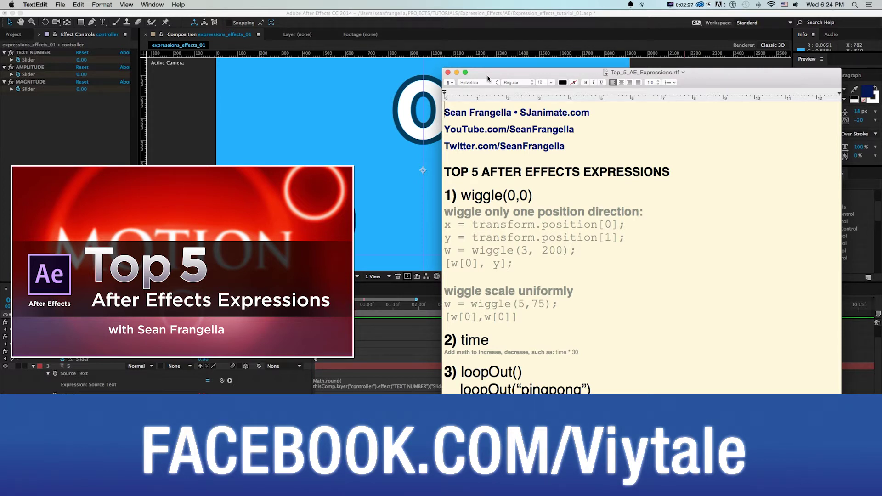
pyautogui.moveTo(488, 78); pyautogui.dragTo(881, 65)
# Step: Back in After Effects, scrub the count again and begin comp Expressions_02 at 960×540, 30 fps
pyautogui.click(636, 338)
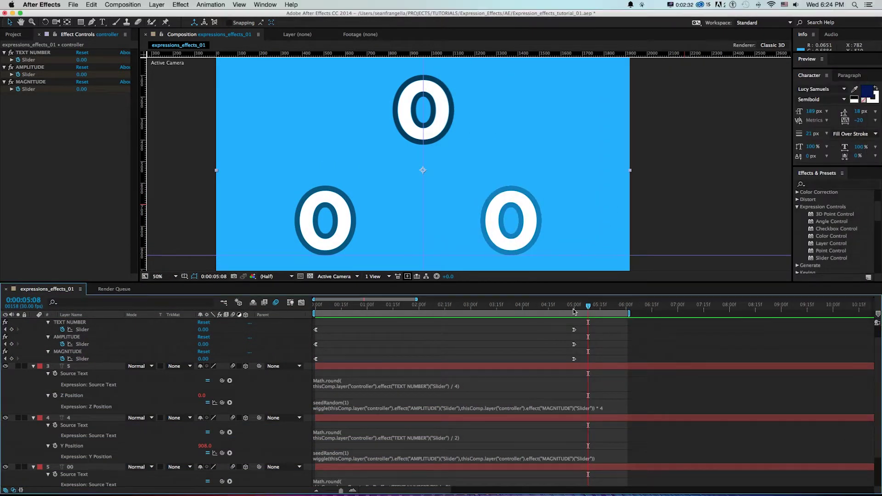
pyautogui.moveTo(589, 307); pyautogui.dragTo(504, 315)
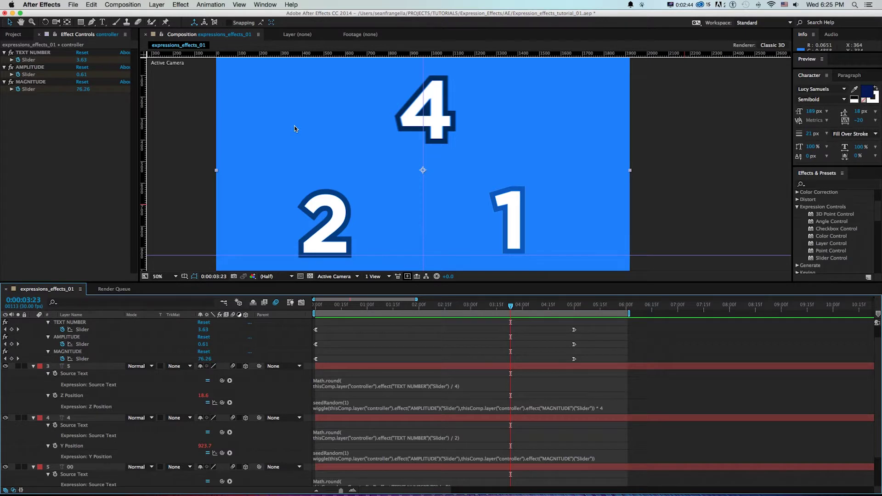
pyautogui.press('super+n')
pyautogui.write('Expressions_02')
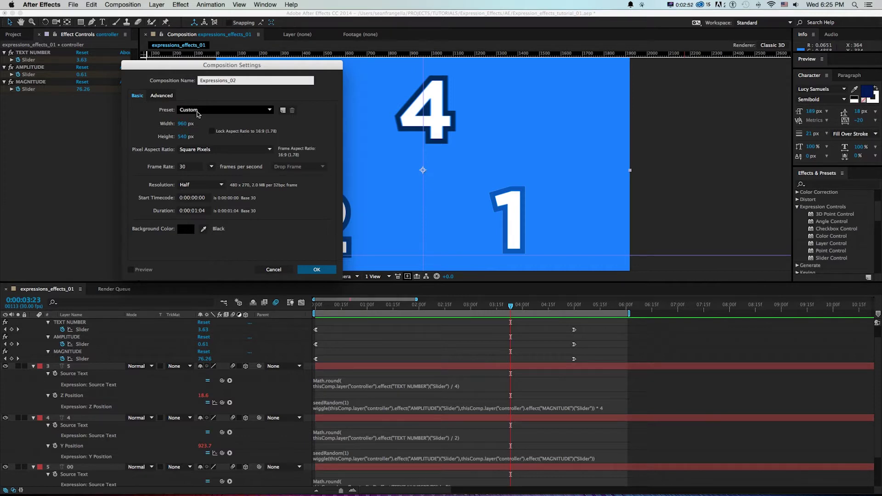
# Step: Confirm the Expressions_02 comp settings and zoom the view to 100%
pyautogui.click(316, 269)
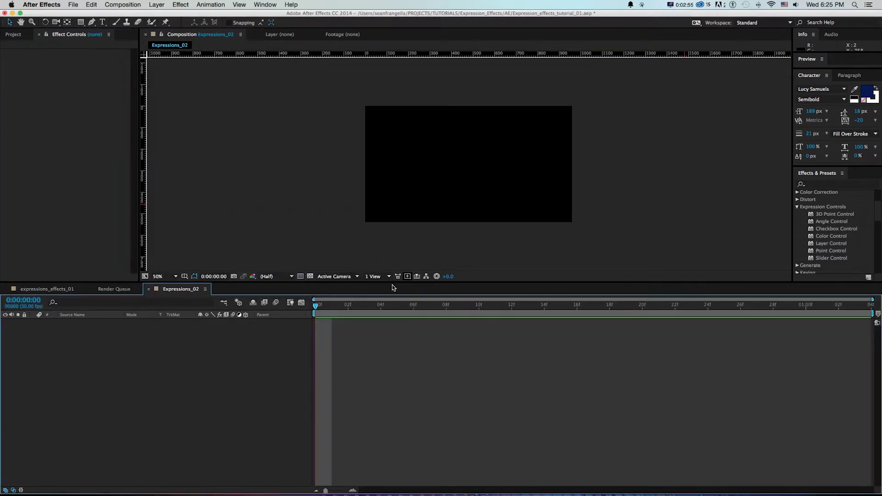
pyautogui.press('z')
pyautogui.click(421, 210)
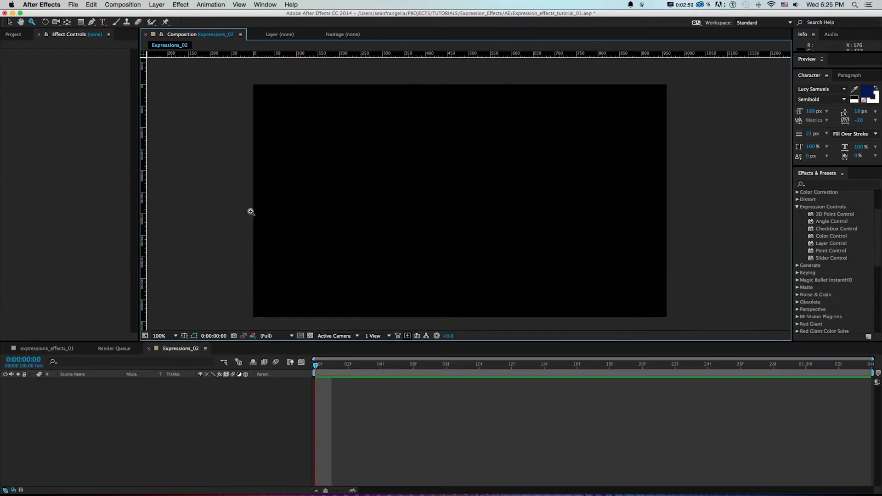
# Step: Add a 4C62FF blue solid named BG, then start a text layer near the top centre
pyautogui.click(152, 4)
pyautogui.moveTo(155, 18)
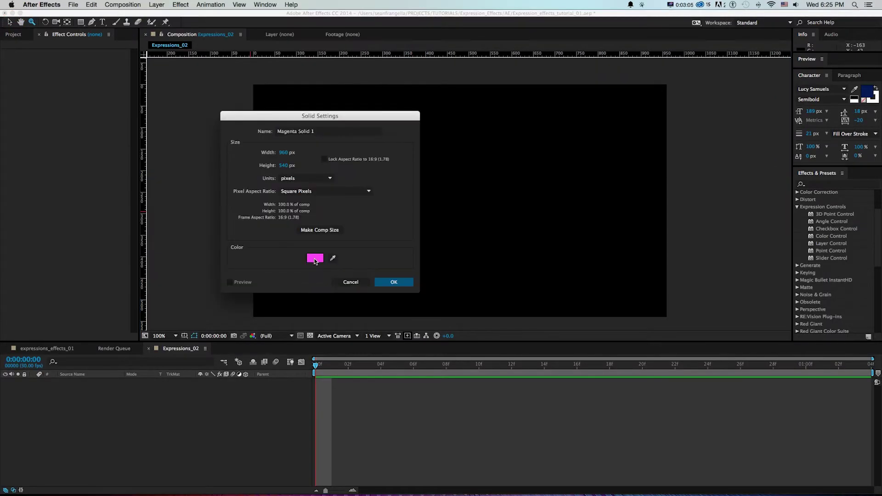
pyautogui.click(311, 252)
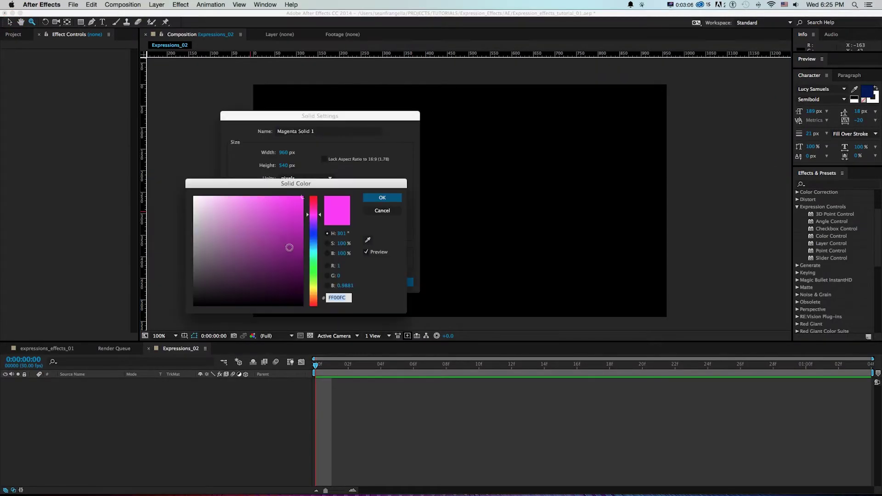
pyautogui.click(314, 235)
pyautogui.moveTo(293, 233)
pyautogui.mouseDown()
pyautogui.moveTo(258, 190)
pyautogui.moveTo(270, 195)
pyautogui.mouseUp()
pyautogui.click(373, 201)
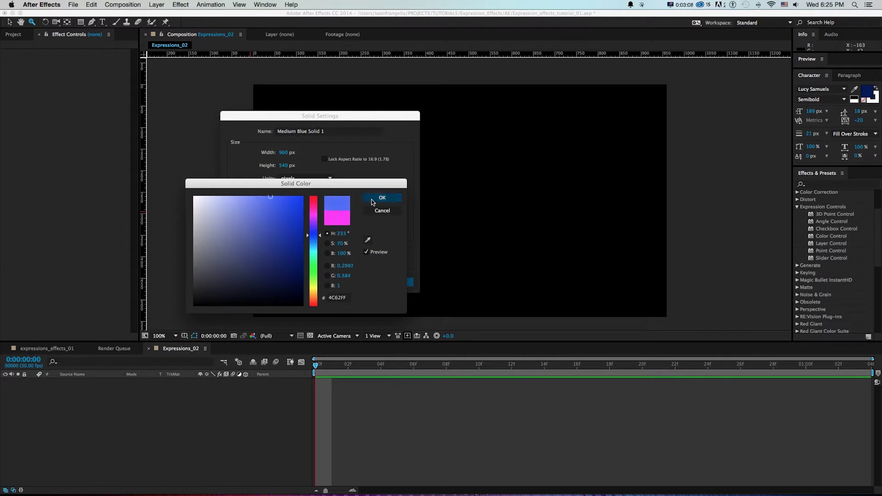
pyautogui.click(382, 198)
pyautogui.write('BG')
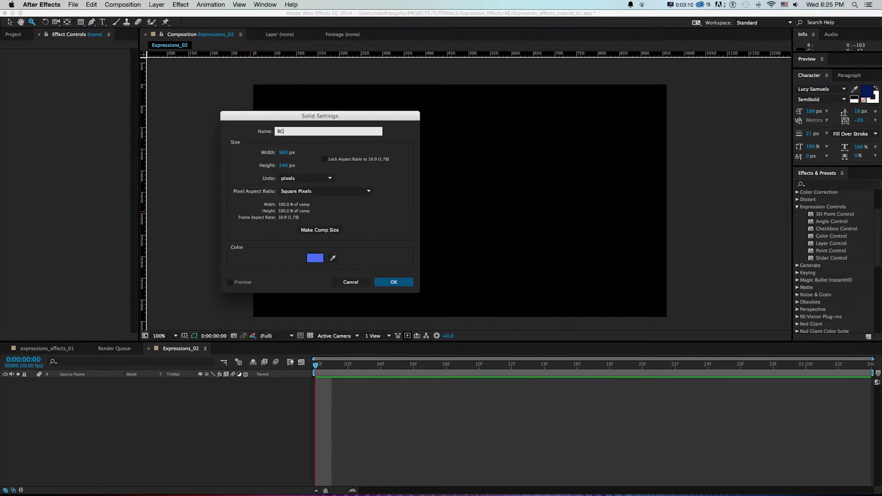
pyautogui.press('Return')
pyautogui.click(102, 22)
pyautogui.click(432, 183)
# Step: Type 00 as the text and nudge it down and to the left
pyautogui.write('00')
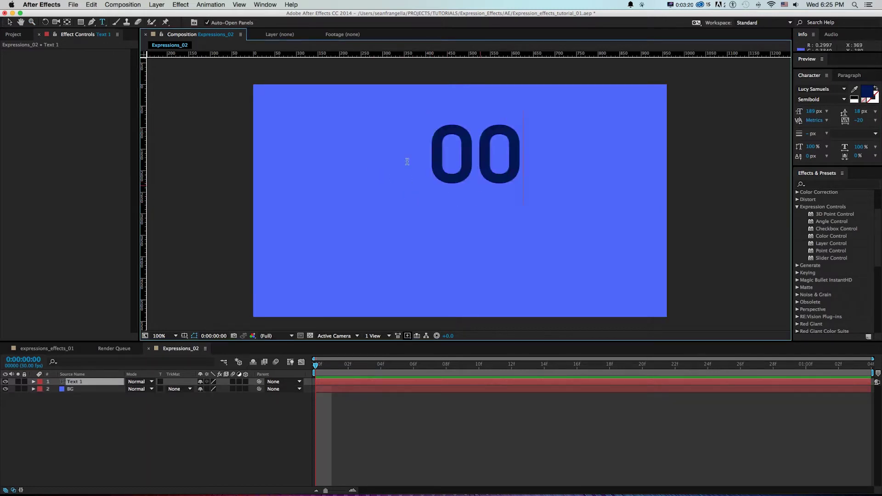
pyautogui.click(9, 22)
pyautogui.moveTo(514, 155); pyautogui.dragTo(500, 180)
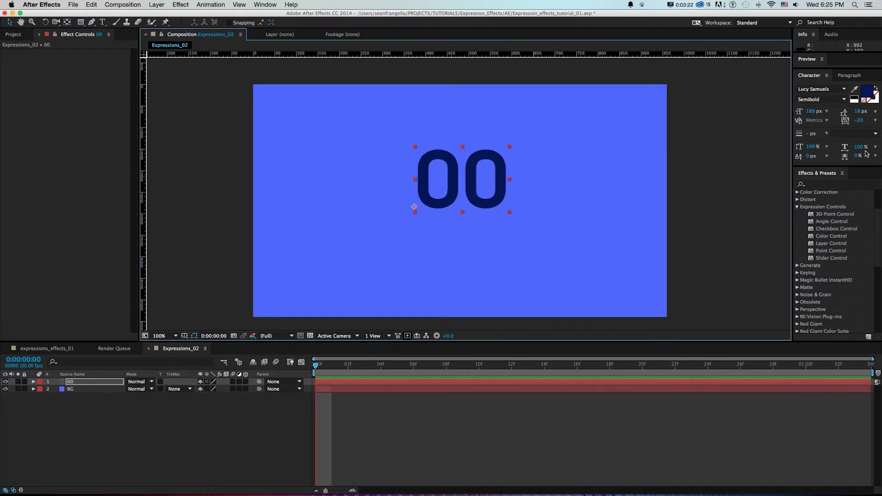
# Step: Set the 00 text's font to Gotham Bold
pyautogui.click(814, 88)
pyautogui.write('Gotham')
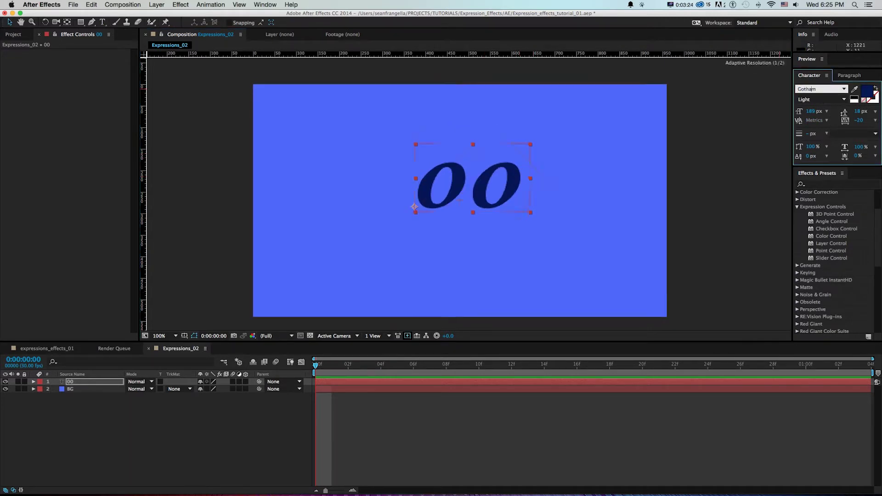
pyautogui.press('Return')
pyautogui.click(822, 99)
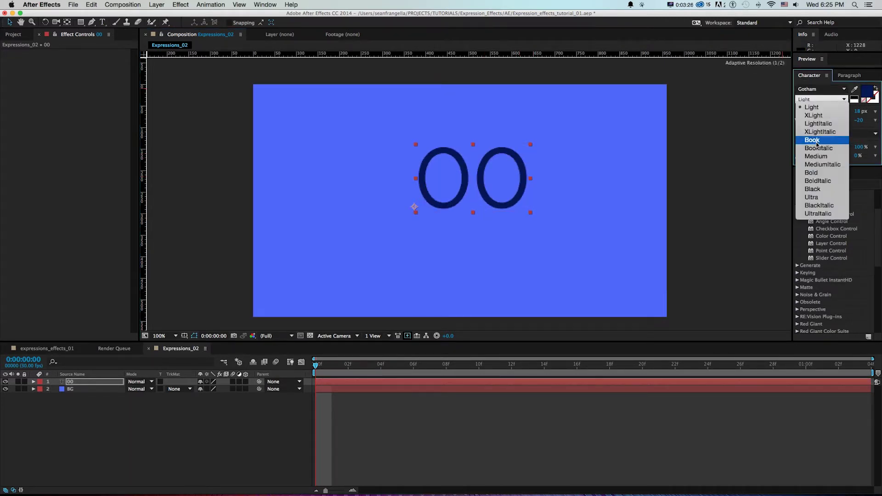
pyautogui.click(806, 174)
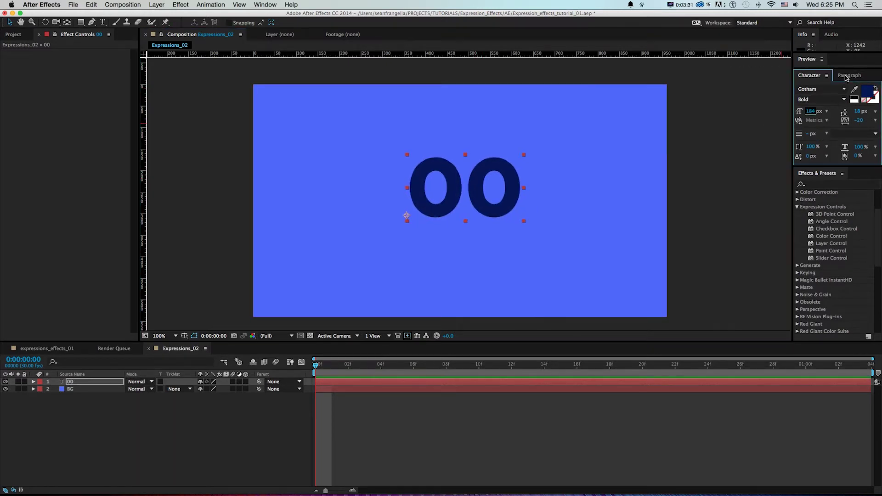
# Step: Centre-align the 00 text and move it near the middle of the comp
pyautogui.click(846, 76)
pyautogui.click(811, 86)
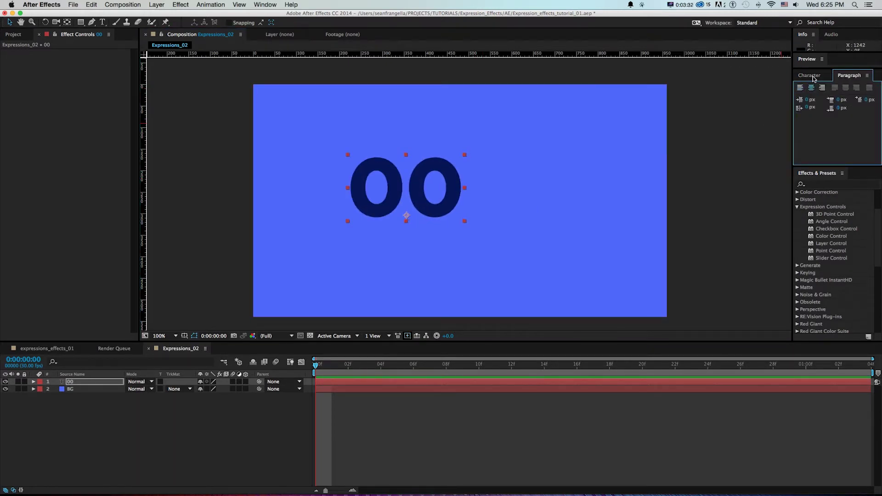
pyautogui.click(813, 75)
pyautogui.moveTo(426, 195); pyautogui.dragTo(479, 197)
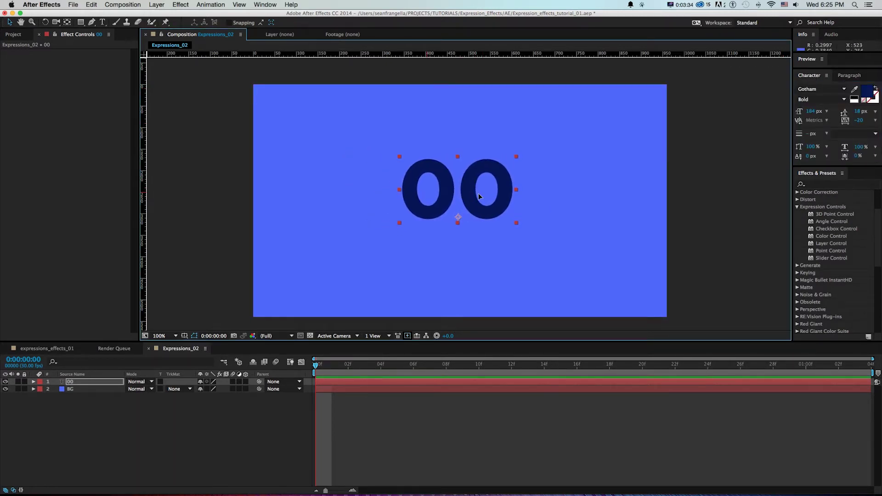
# Step: Make the 00 text fill white
pyautogui.click(867, 91)
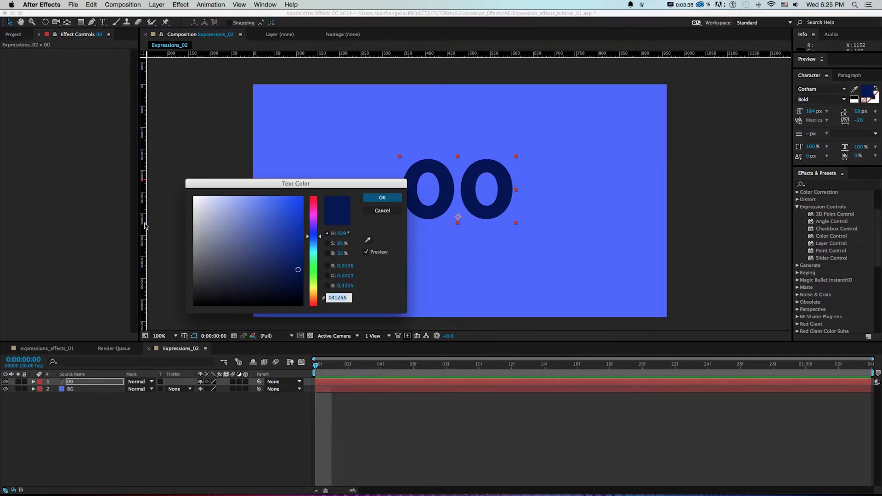
pyautogui.moveTo(208, 203); pyautogui.dragTo(193, 197)
pyautogui.click(382, 198)
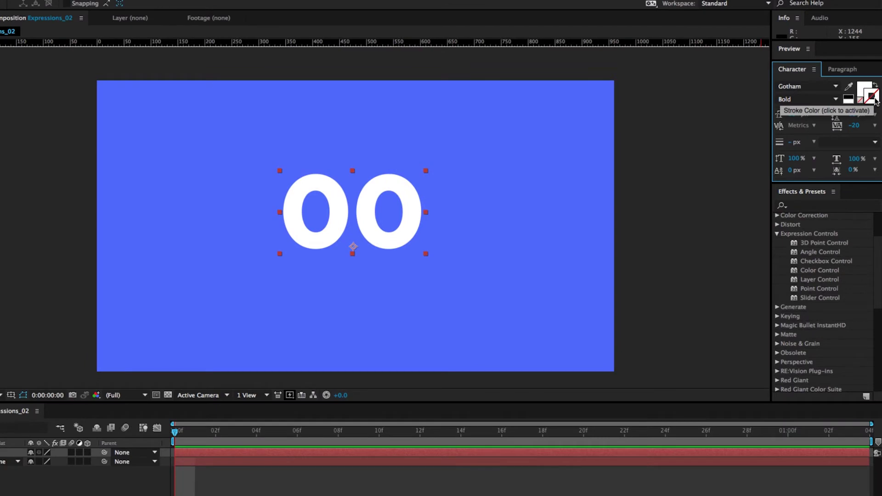
# Step: Give the text a 58 px dark navy 001D7D stroke, with all fills over all strokes
pyautogui.click(870, 96)
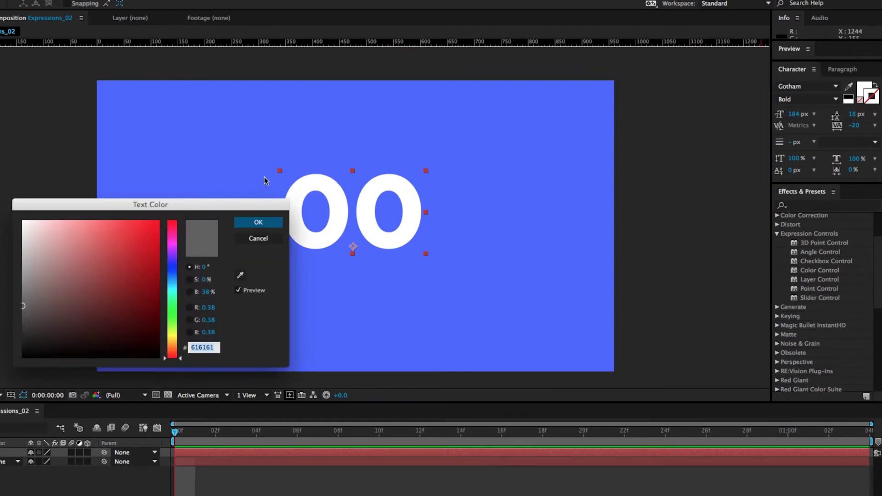
pyautogui.moveTo(218, 207)
pyautogui.mouseDown()
pyautogui.moveTo(388, 167)
pyautogui.moveTo(589, 183)
pyautogui.mouseUp()
pyautogui.click(543, 249)
pyautogui.click(521, 252)
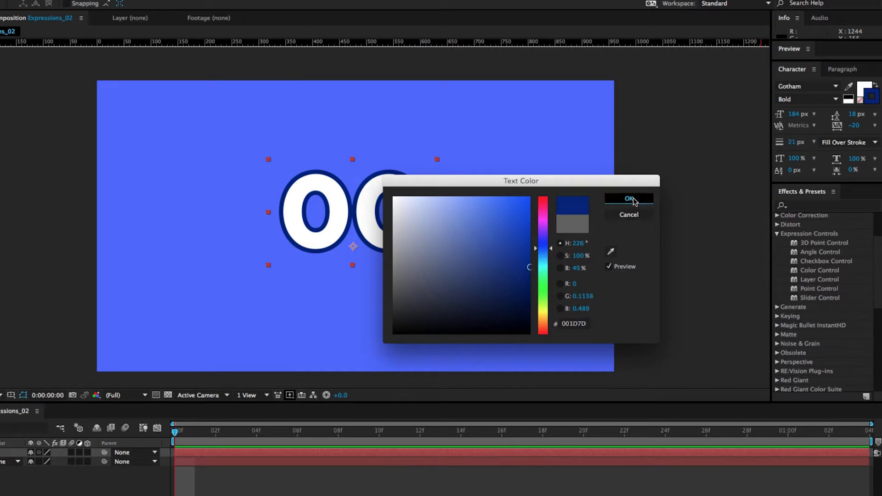
pyautogui.click(629, 199)
pyautogui.moveTo(793, 144); pyautogui.dragTo(817, 145)
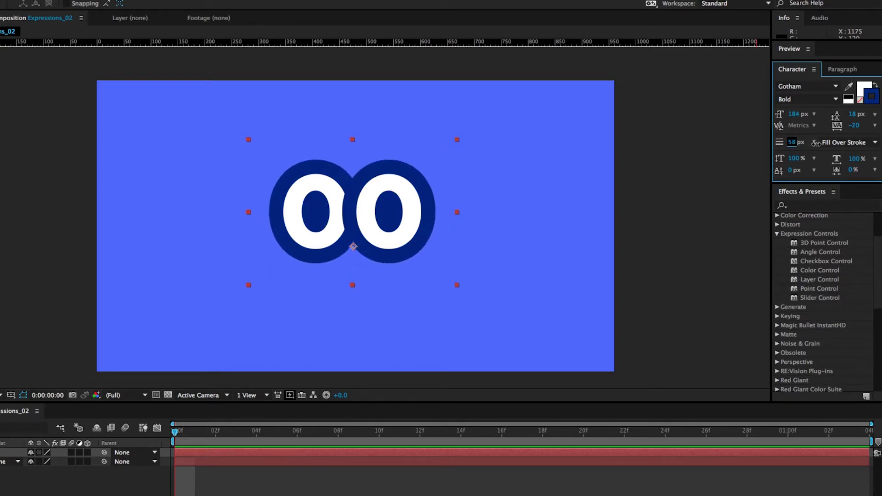
pyautogui.click(834, 143)
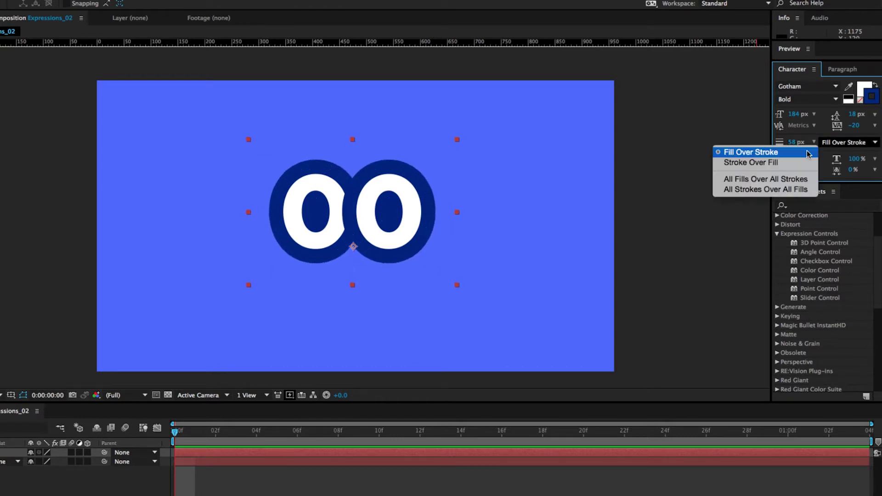
pyautogui.click(787, 179)
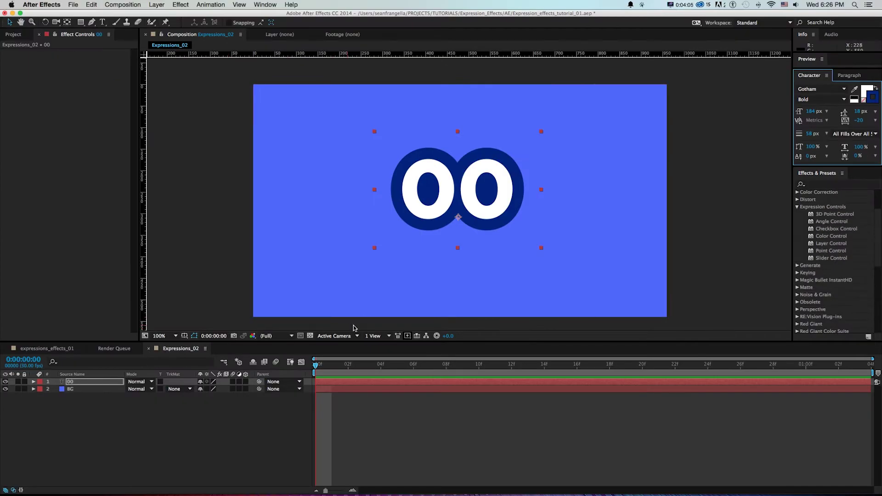
# Step: Reveal the 00 layer's Text properties and apply all seven Expression Controls effects to it
pyautogui.click(34, 381)
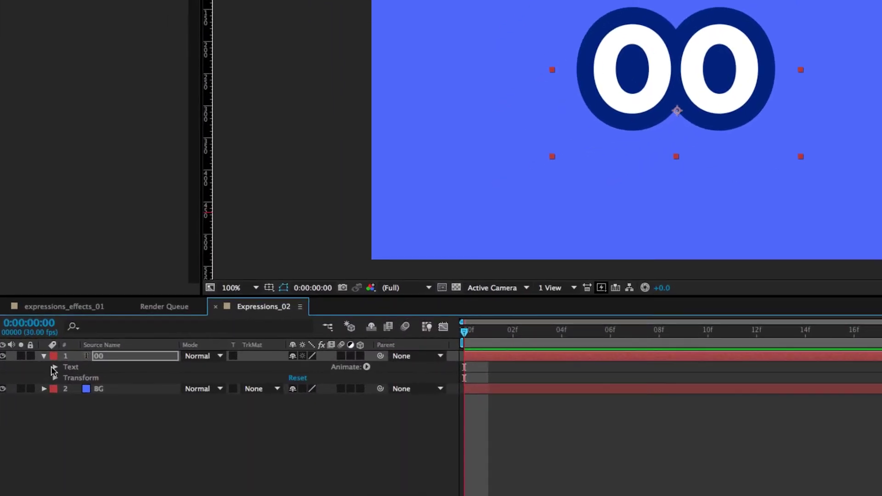
pyautogui.click(55, 367)
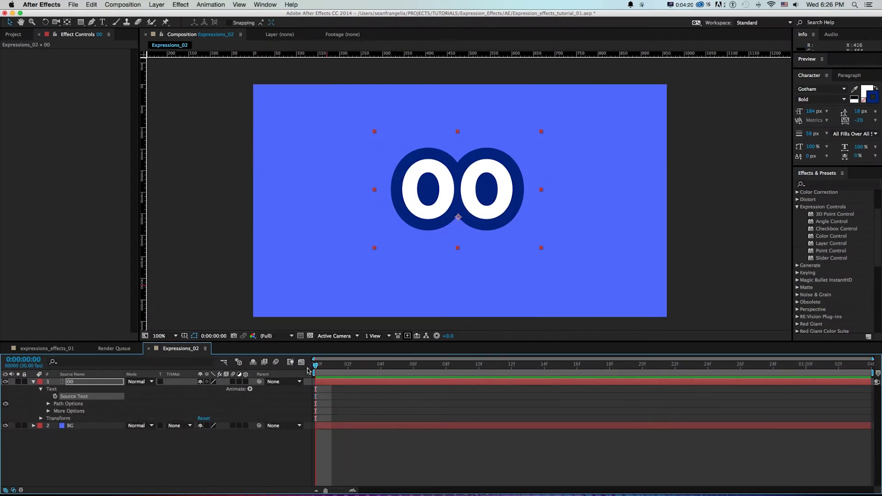
pyautogui.click(833, 216)
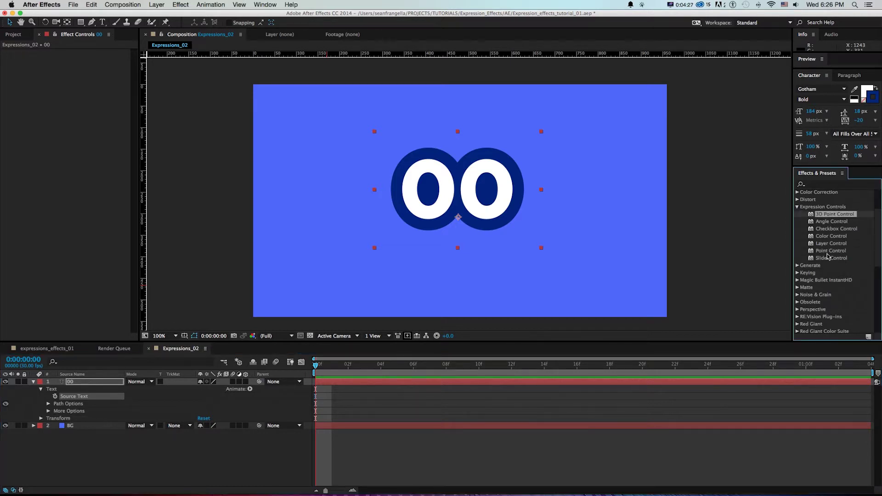
pyautogui.keyDown('shift'); pyautogui.click(829, 258); pyautogui.keyUp('shift')
pyautogui.moveTo(809, 218); pyautogui.dragTo(46, 112)
pyautogui.click(39, 88)
# Step: Demonstrate the Angle Control dial, undo the change, and show the Slider's value range
pyautogui.moveTo(85, 78); pyautogui.dragTo(157, 86)
pyautogui.press('super+z')
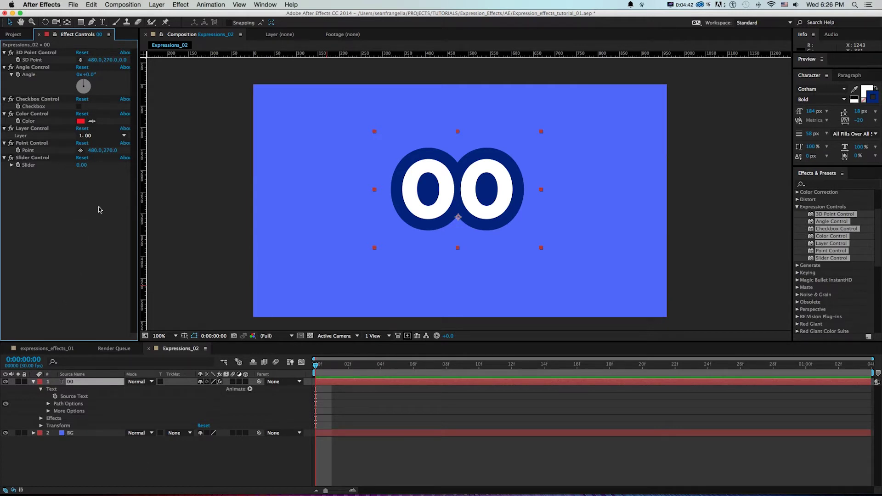
pyautogui.click(11, 165)
# Step: Delete all the trial effects from the 00 layer and deselect it
pyautogui.press('super+a')
pyautogui.press('Delete')
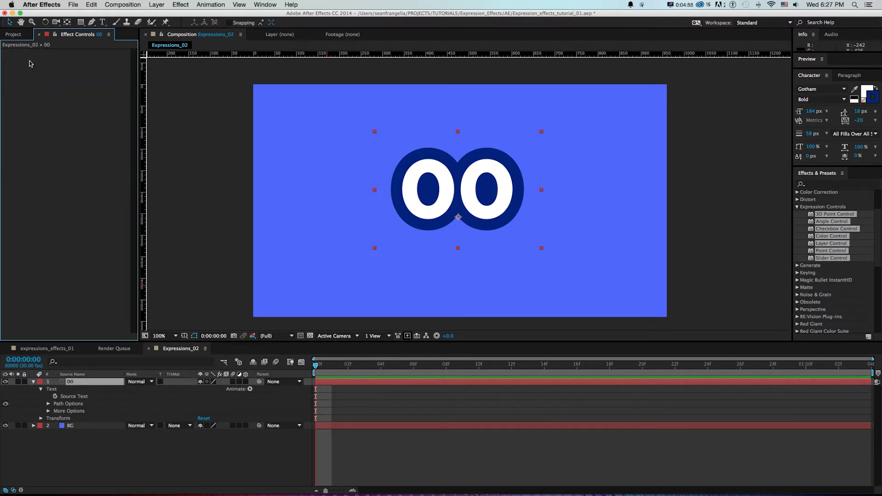
pyautogui.click(113, 420)
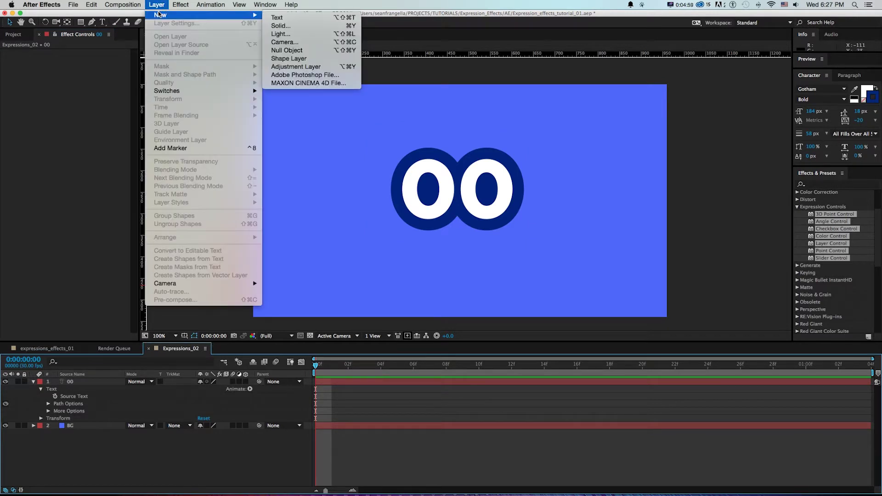
# Step: Add a new adjustment layer and name it Controls
pyautogui.click(295, 67)
pyautogui.press('Return')
pyautogui.write('Contro')
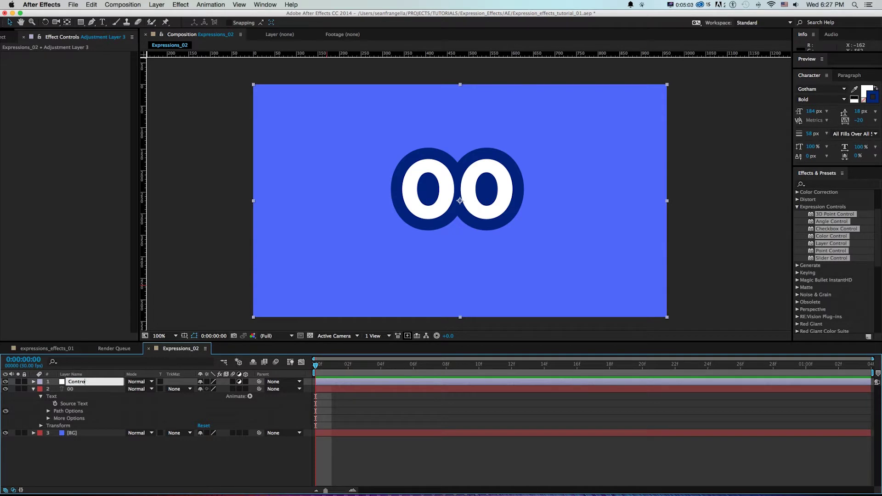
pyautogui.write('ls')
pyautogui.press('Return')
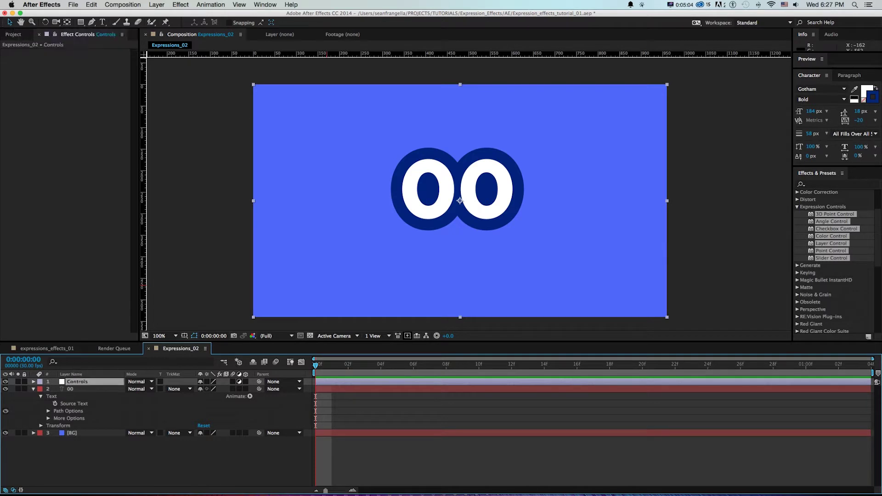
# Step: Reselect the Controls layer, apply a Slider Control to it, and show its 0–100 range
pyautogui.click(80, 389)
pyautogui.click(80, 382)
pyautogui.click(829, 262)
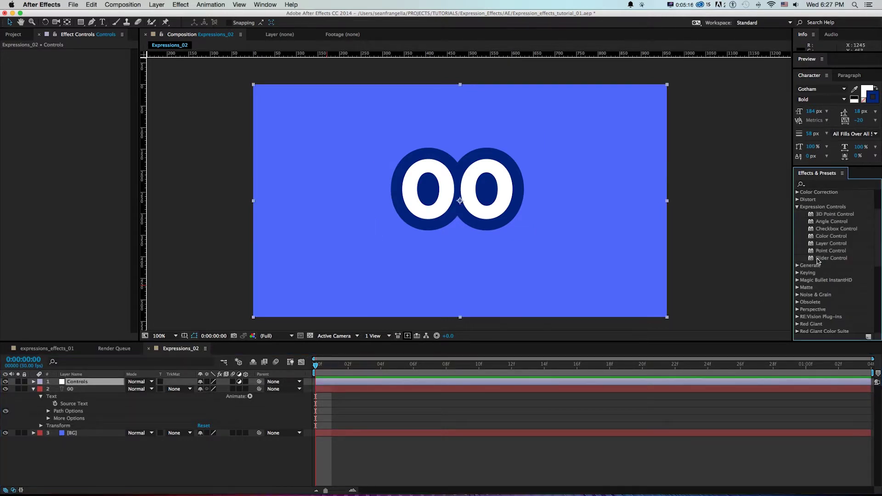
pyautogui.moveTo(816, 258); pyautogui.dragTo(728, 247)
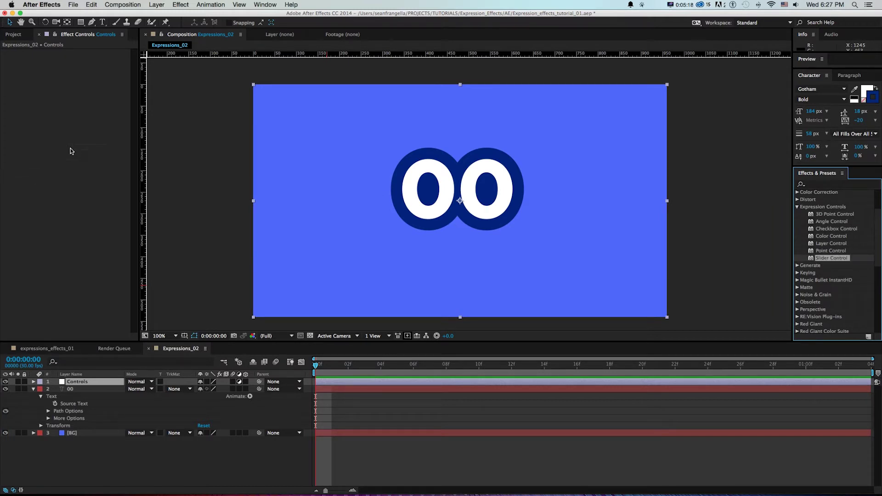
pyautogui.moveTo(71, 151); pyautogui.dragTo(69, 150)
pyautogui.click(11, 61)
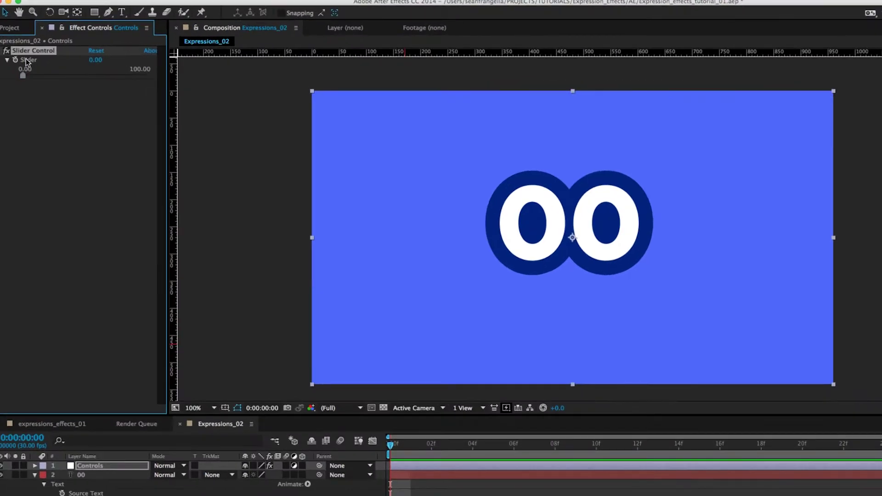
# Step: Edit the Slider's value settings so its range runs up to 200
pyautogui.rightClick(26, 62)
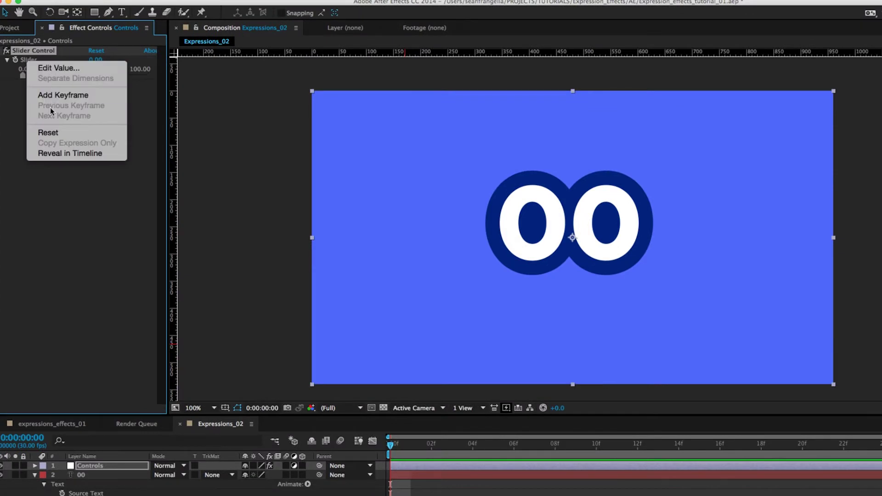
pyautogui.click(46, 67)
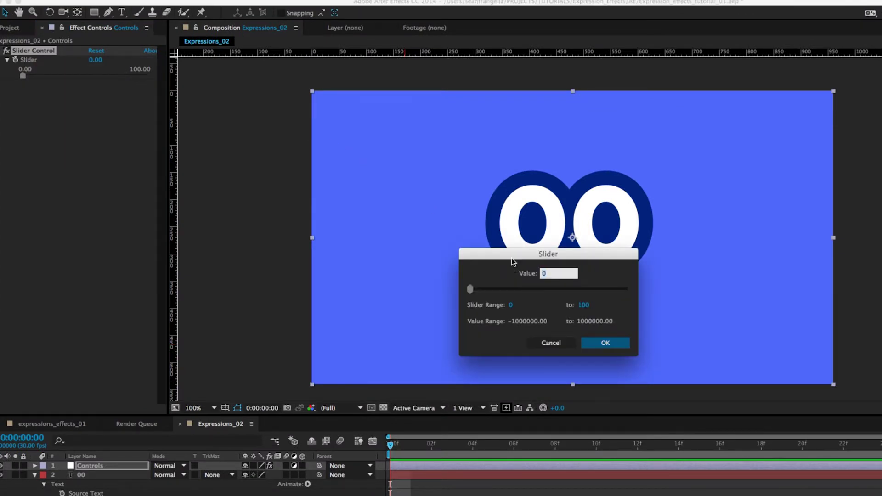
pyautogui.moveTo(513, 259); pyautogui.dragTo(140, 111)
pyautogui.click(214, 158)
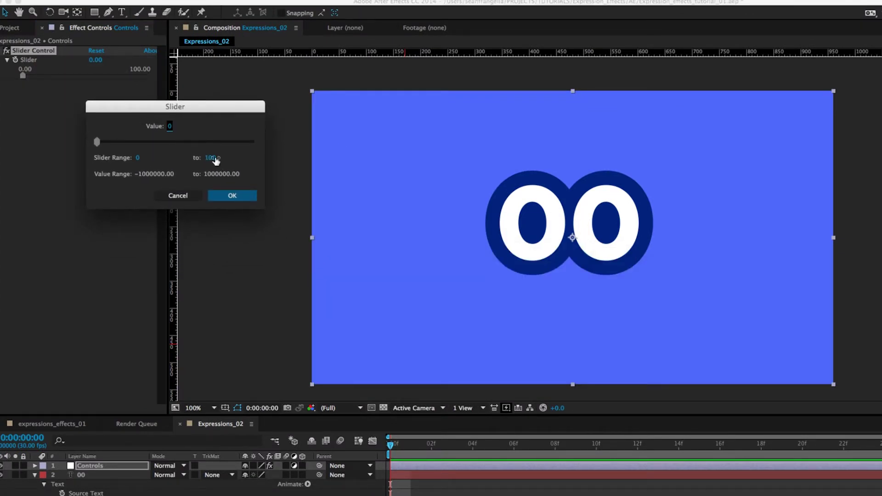
pyautogui.write('200')
pyautogui.press('Return')
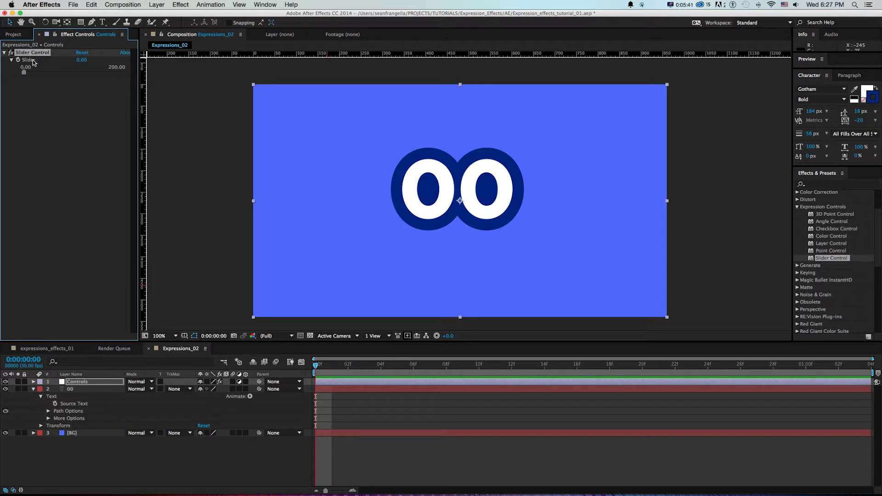
# Step: Rename the Slider Control effect to 'number counter'
pyautogui.press('Return')
pyautogui.write('number counte')
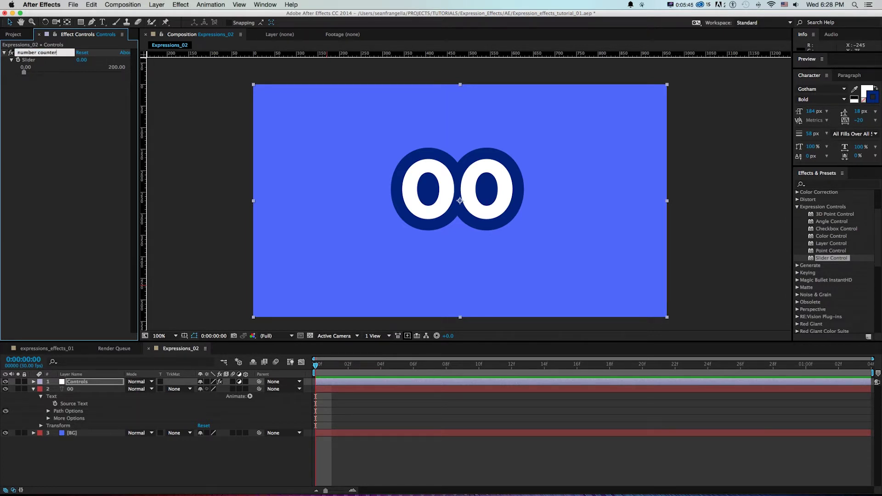
pyautogui.write('r')
pyautogui.press('Return')
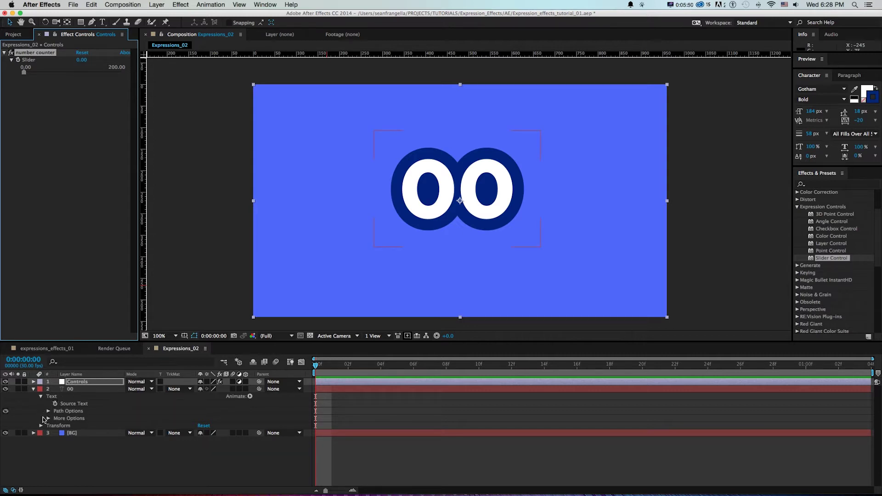
# Step: Add an expression to the 00 layer's Source Text and clear its default text
pyautogui.click(55, 404)
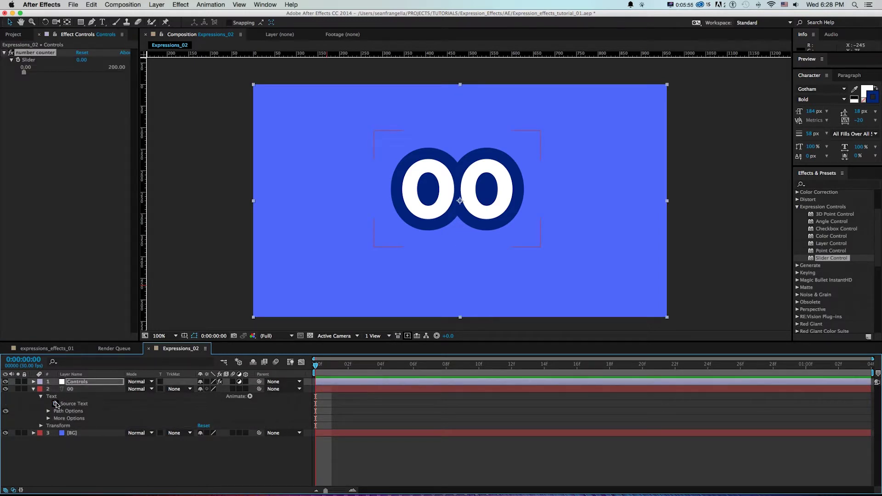
pyautogui.keyDown('alt'); pyautogui.click(55, 404); pyautogui.keyUp('alt')
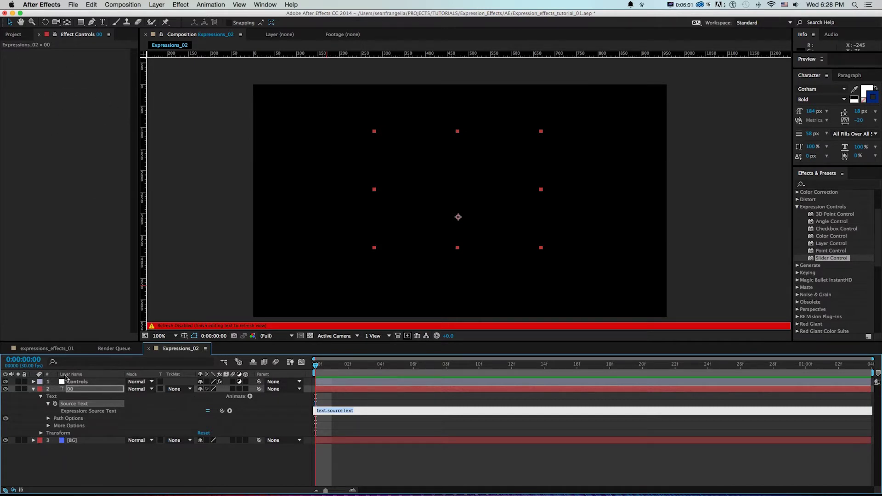
pyautogui.press('BackSpace')
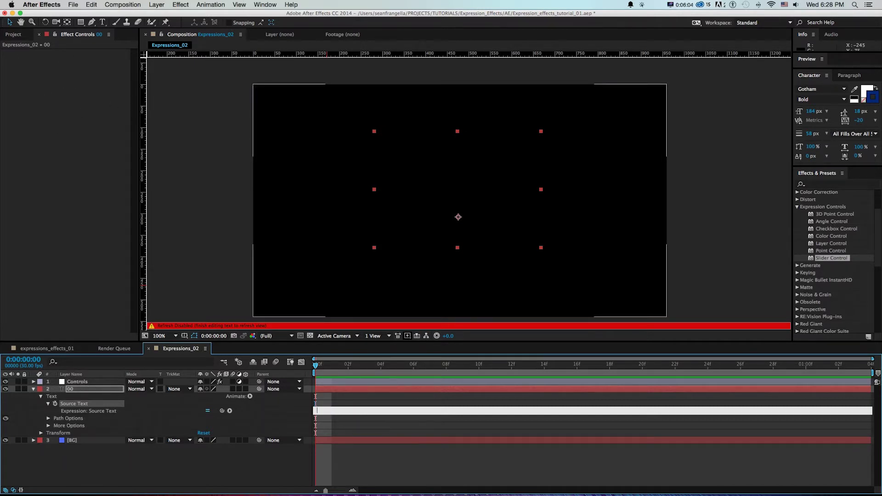
pyautogui.click(79, 383)
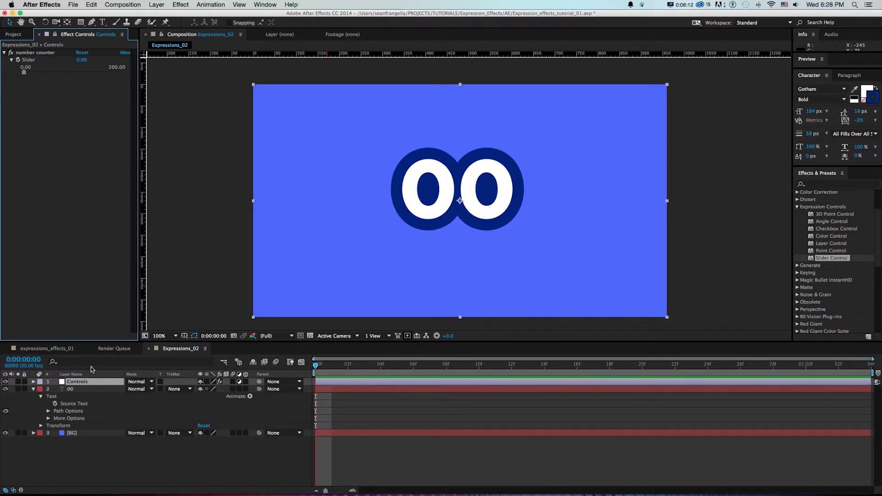
# Step: Reselect the 00 layer and pick-whip its Source Text expression to the number counter Slider
pyautogui.click(83, 390)
pyautogui.click(78, 433)
pyautogui.click(77, 390)
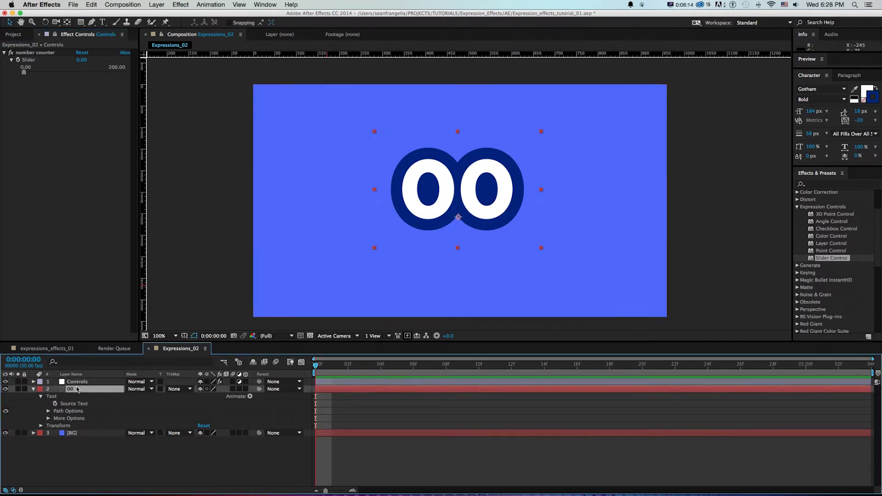
pyautogui.click(84, 432)
pyautogui.click(78, 390)
pyautogui.keyDown('alt'); pyautogui.click(56, 403); pyautogui.keyUp('alt')
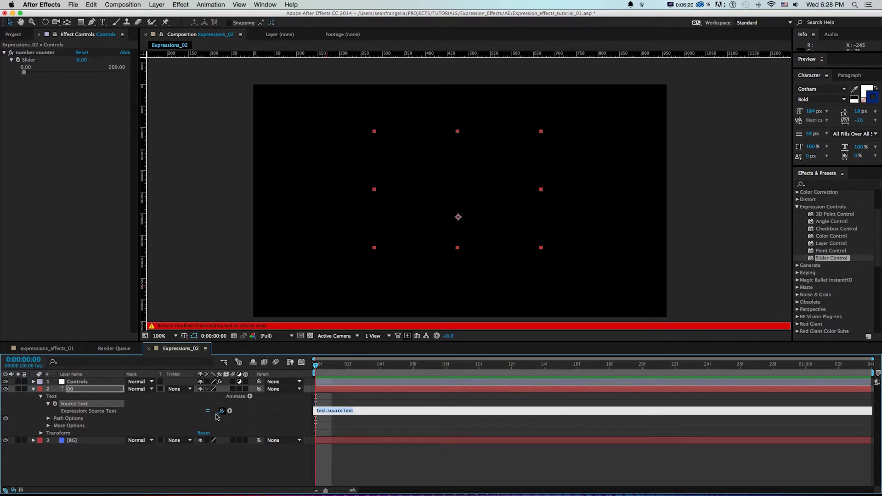
pyautogui.moveTo(222, 412); pyautogui.dragTo(28, 63)
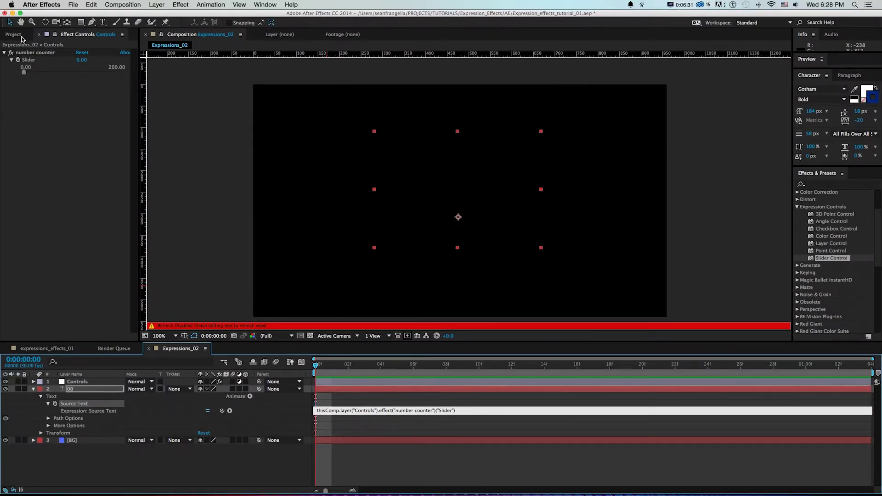
pyautogui.click(437, 459)
# Step: Set the counter Slider to 100 with a keyframe at 0 seconds
pyautogui.moveTo(81, 63)
pyautogui.mouseDown()
pyautogui.moveTo(90, 63)
pyautogui.moveTo(79, 62)
pyautogui.moveTo(85, 76)
pyautogui.mouseUp()
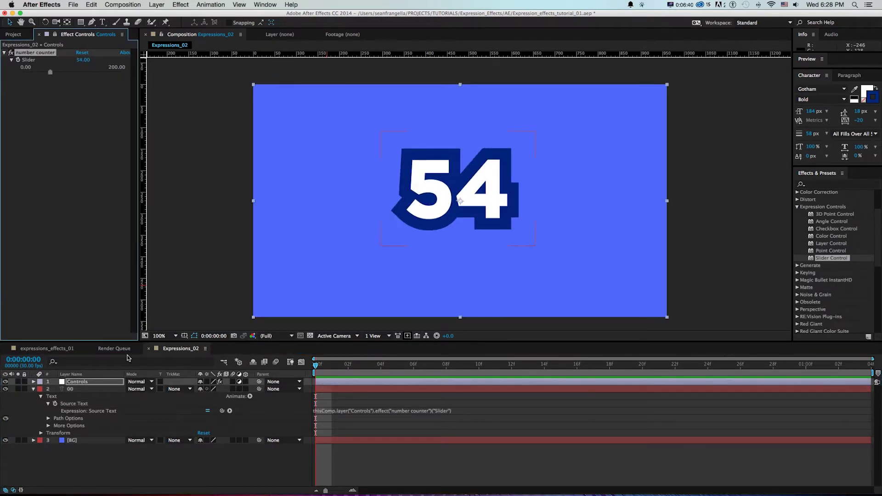
pyautogui.click(83, 61)
pyautogui.write('0')
pyautogui.press('Return')
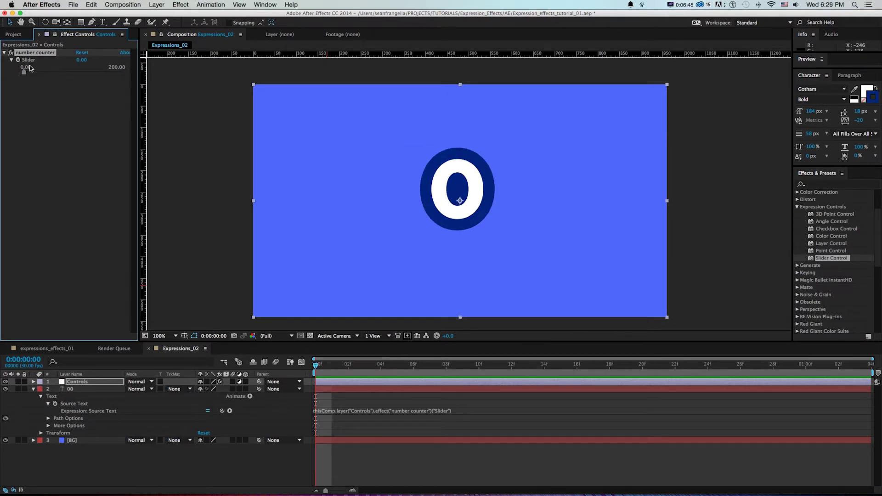
pyautogui.click(79, 61)
pyautogui.press('Return')
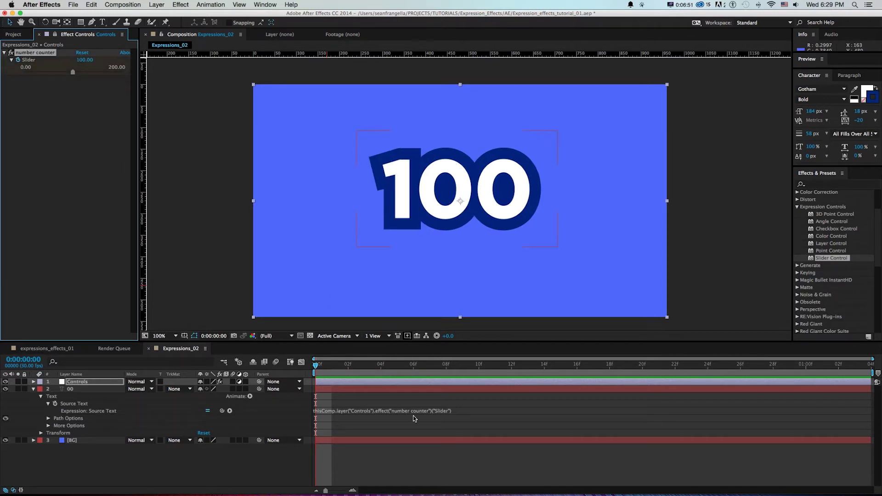
pyautogui.press('u')
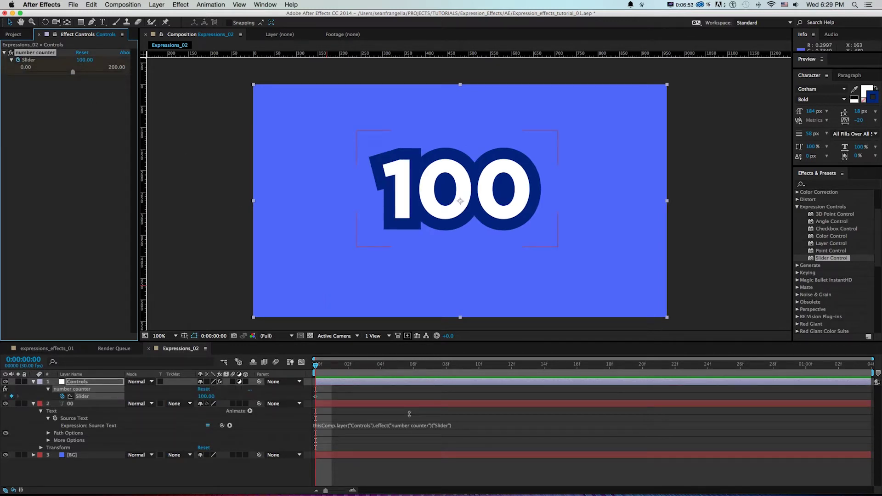
# Step: Keyframe the Slider to 0 at 3 seconds, then scrub through the count to check it
pyautogui.hotkey('shift', 'pagedown')
pyautogui.hotkey('shift', 'pagedown')
pyautogui.hotkey('shift', 'pagedown')
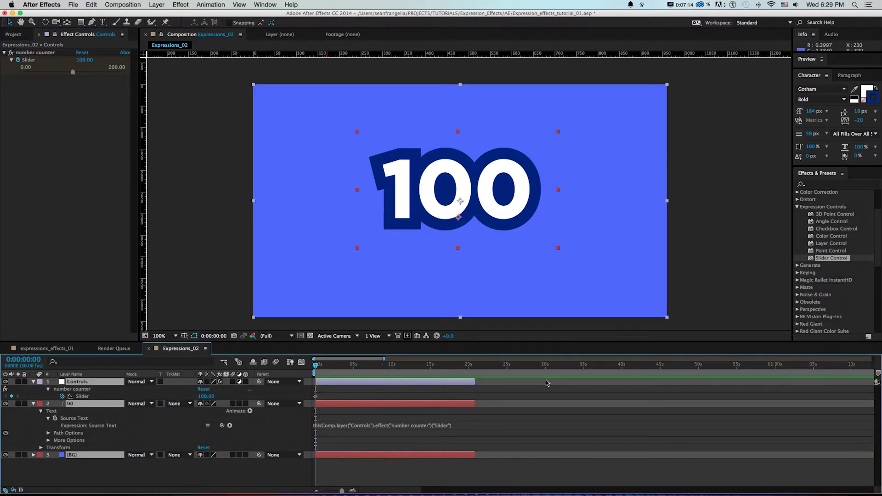
pyautogui.press('=')
pyautogui.press('=')
pyautogui.hotkey('shift', 'pagedown')
pyautogui.hotkey('shift', 'pagedown')
pyautogui.hotkey('shift', 'pagedown')
pyautogui.hotkey('shift', 'pagedown')
pyautogui.hotkey('shift', 'pagedown')
pyautogui.hotkey('shift', 'pagedown')
pyautogui.hotkey('shift', 'pagedown')
pyautogui.hotkey('shift', 'pagedown')
pyautogui.hotkey('shift', 'pagedown')
pyautogui.click(85, 60)
pyautogui.write('0')
pyautogui.press('Return')
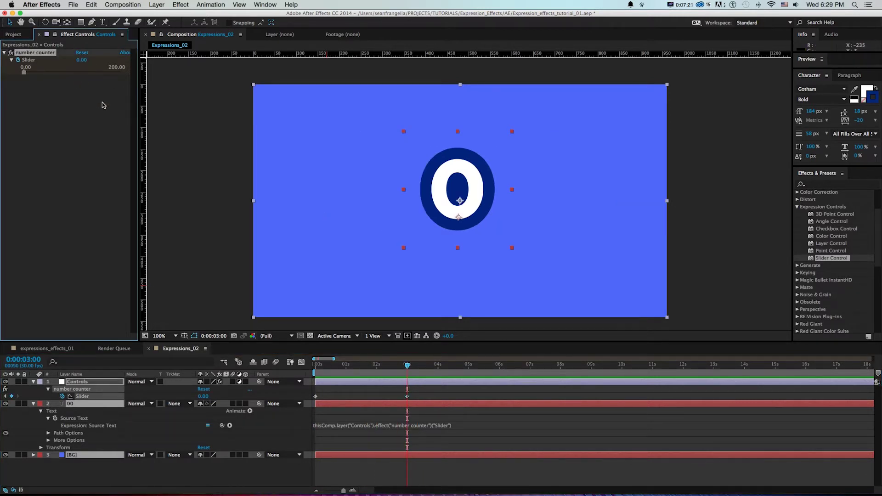
pyautogui.moveTo(331, 369)
pyautogui.mouseDown()
pyautogui.moveTo(309, 370)
pyautogui.moveTo(333, 368)
pyautogui.mouseUp()
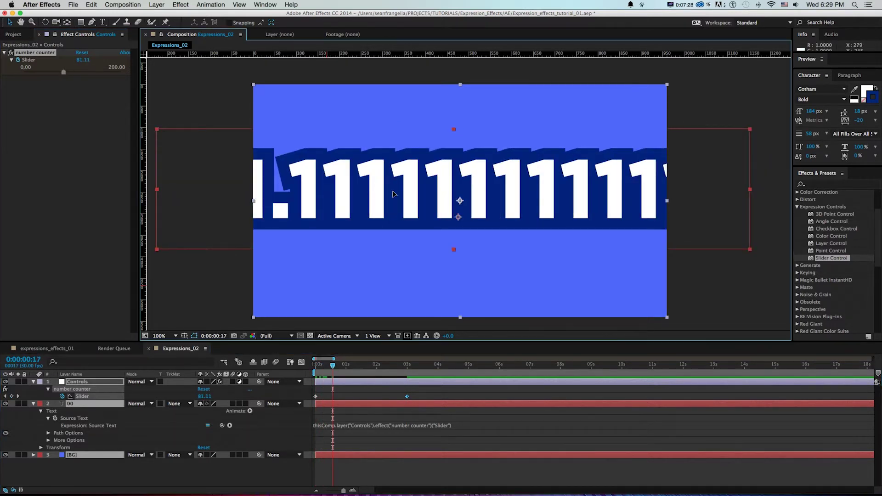
pyautogui.moveTo(374, 190); pyautogui.dragTo(546, 195)
pyautogui.press('super+z')
# Step: Wrap the Source Text expression in Math.round( ) and scrub to confirm whole-number counting
pyautogui.click(331, 413)
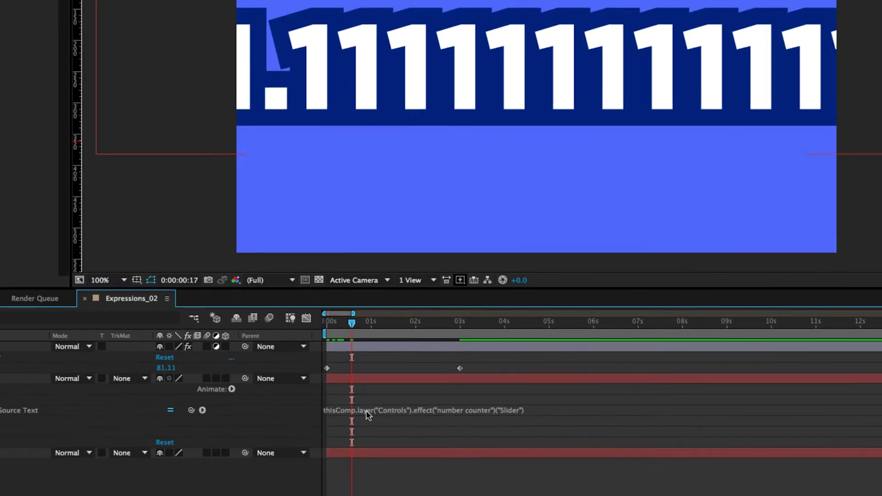
pyautogui.click(346, 405)
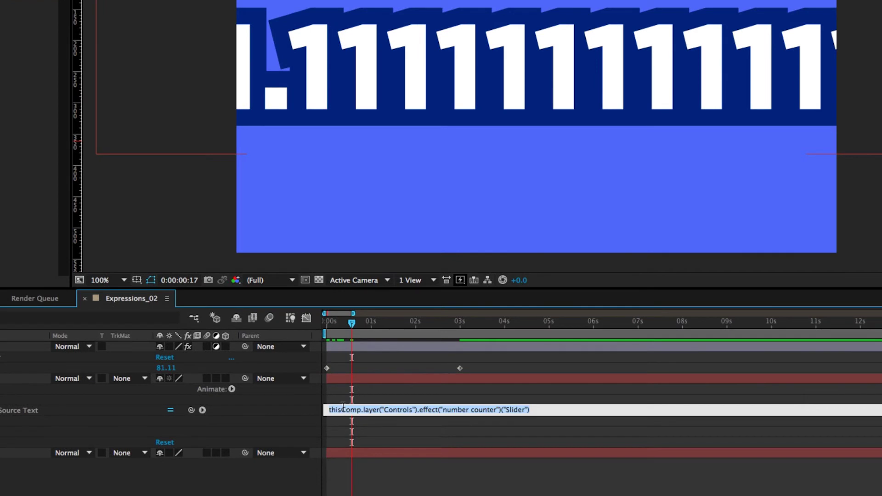
pyautogui.click(329, 409)
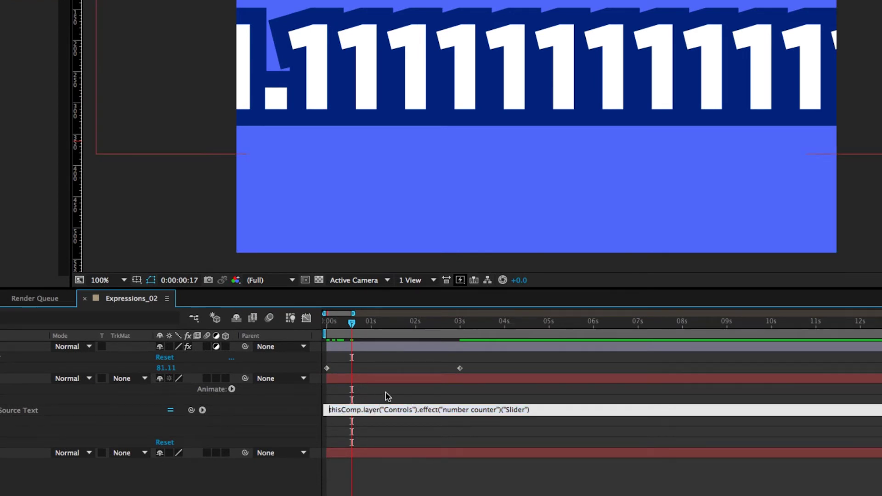
pyautogui.write('Math')
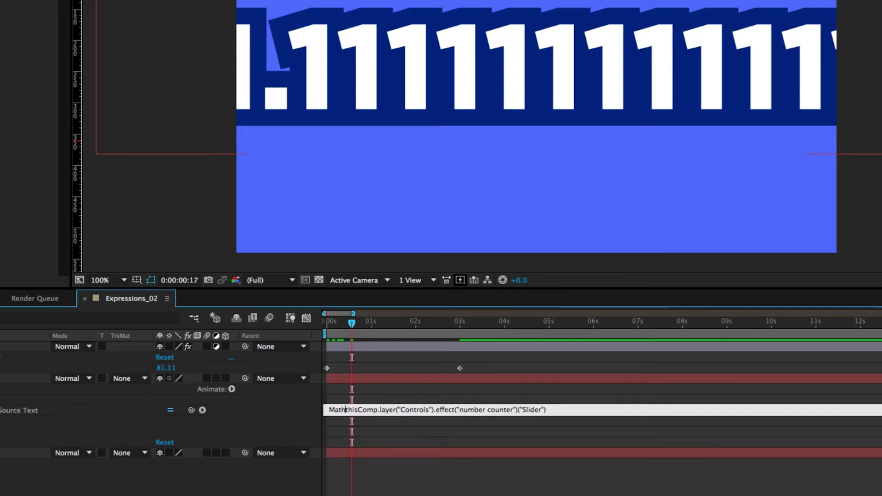
pyautogui.write('.round')
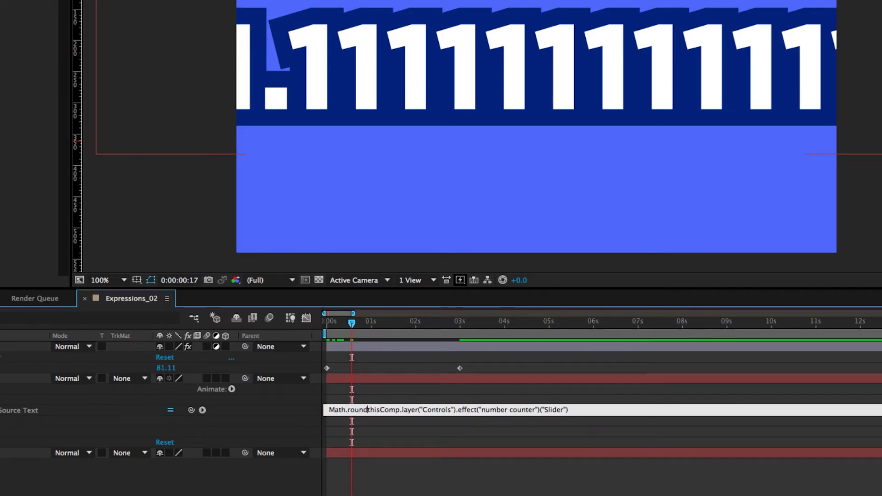
pyautogui.write('(')
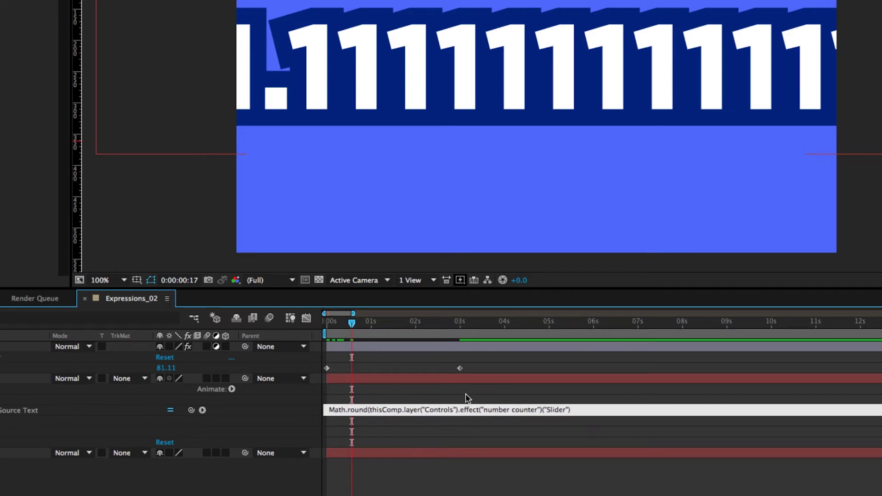
pyautogui.click(586, 409)
pyautogui.write(')')
pyautogui.moveTo(574, 409); pyautogui.dragTo(366, 411)
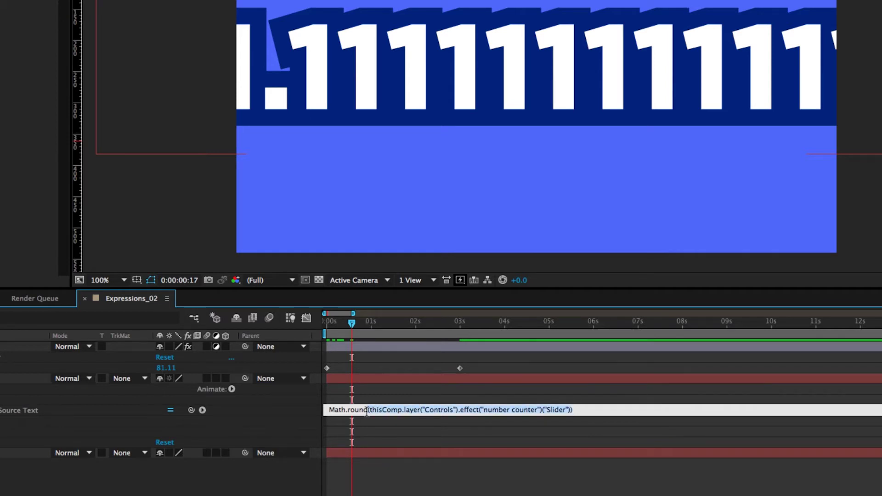
pyautogui.click(490, 472)
pyautogui.click(330, 324)
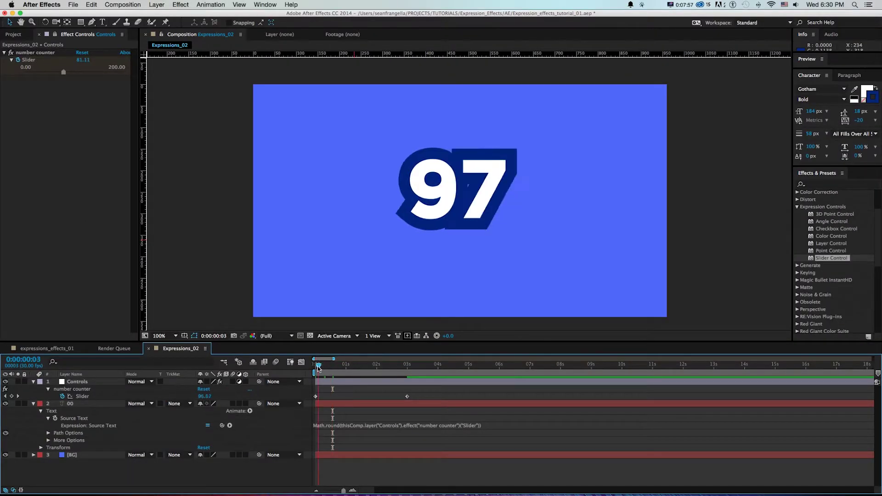
pyautogui.moveTo(319, 368)
pyautogui.mouseDown()
pyautogui.moveTo(388, 371)
pyautogui.moveTo(306, 368)
pyautogui.mouseUp()
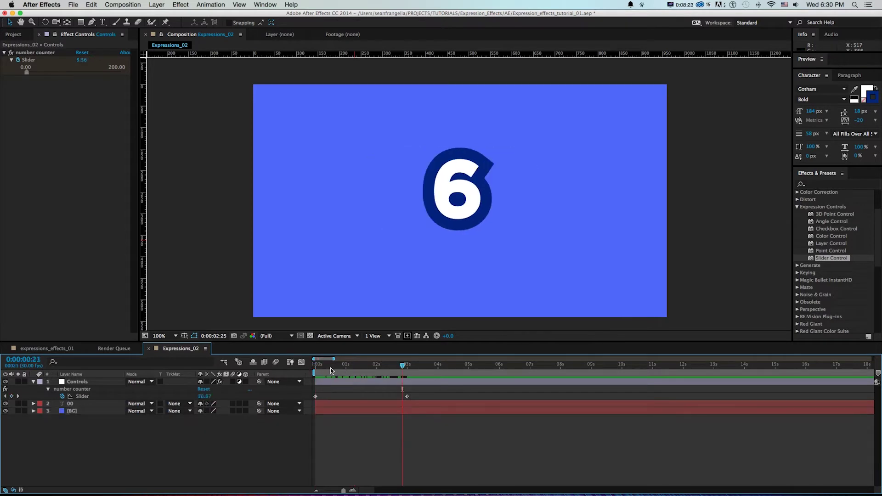
# Step: Drag the Slider's final keyframe to 2 seconds and apply Easy Ease In to it
pyautogui.moveTo(329, 368)
pyautogui.mouseDown()
pyautogui.moveTo(313, 367)
pyautogui.moveTo(345, 368)
pyautogui.moveTo(323, 367)
pyautogui.mouseUp()
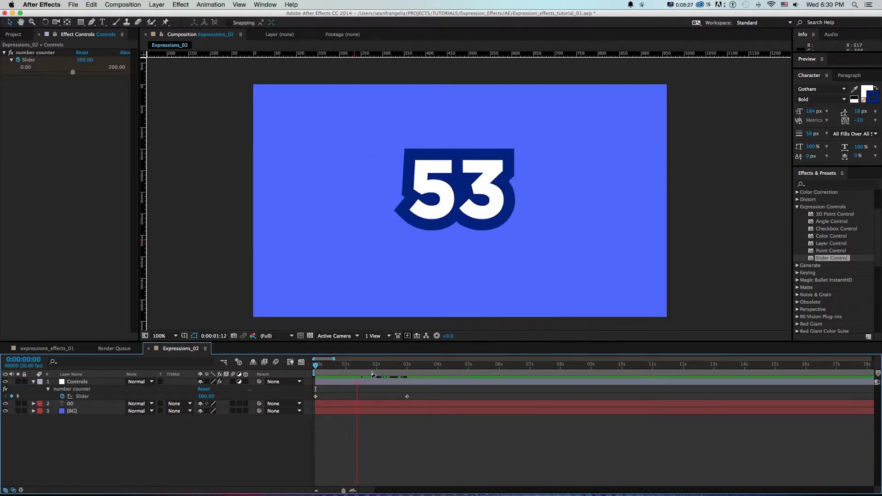
pyautogui.press('space')
pyautogui.moveTo(378, 370); pyautogui.dragTo(377, 371)
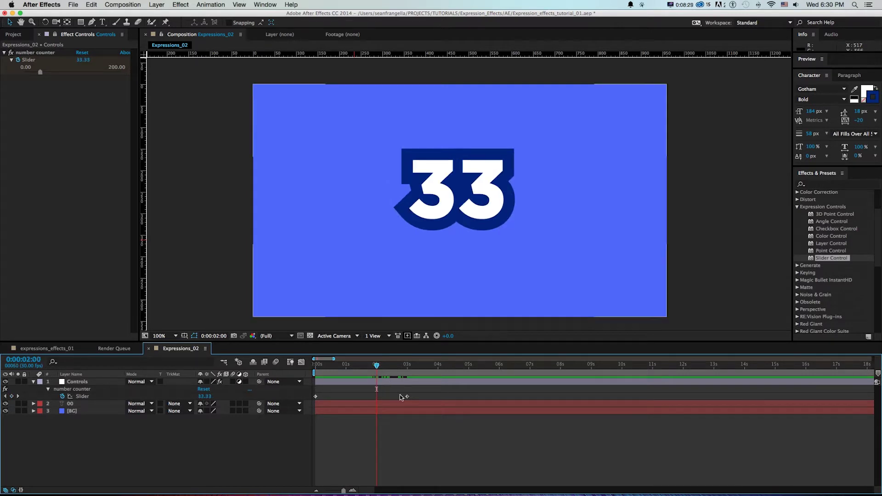
pyautogui.moveTo(407, 397); pyautogui.dragTo(377, 398)
pyautogui.rightClick(377, 398)
pyautogui.moveTo(470, 490)
pyautogui.click(503, 445)
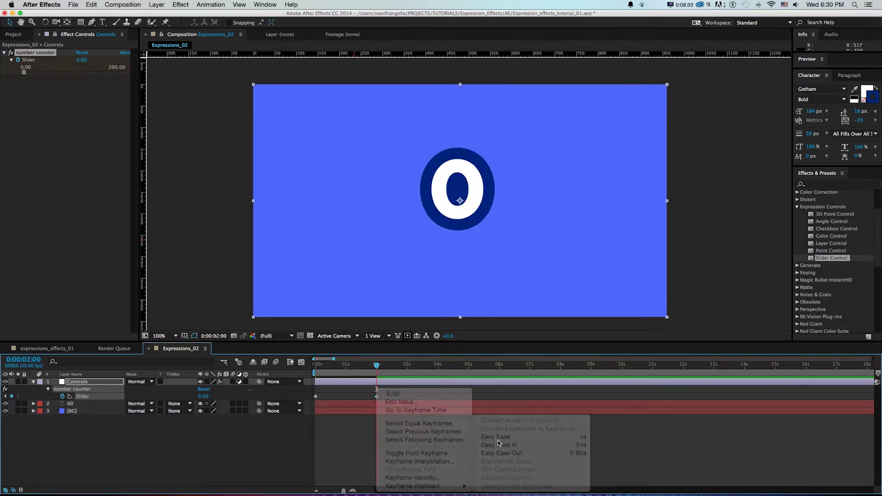
# Step: In the Graph Editor, sharpen the final keyframe's ease, preview it, and end the work area at 3 seconds
pyautogui.click(301, 363)
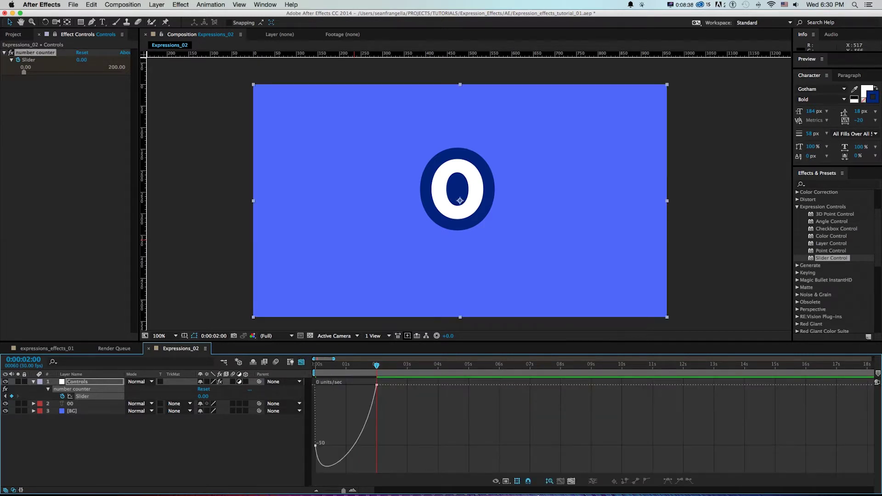
pyautogui.click(495, 481)
pyautogui.moveTo(404, 400)
pyautogui.mouseDown()
pyautogui.moveTo(357, 380)
pyautogui.moveTo(346, 385)
pyautogui.mouseUp()
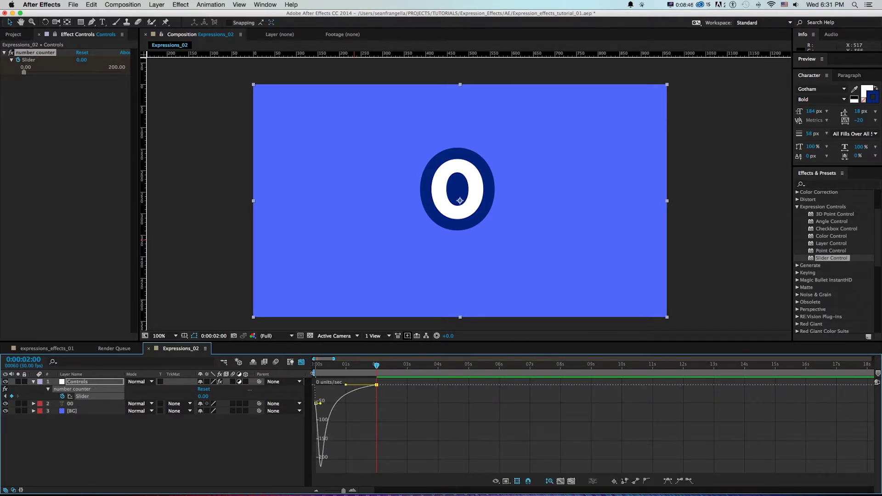
pyautogui.press('KP_0')
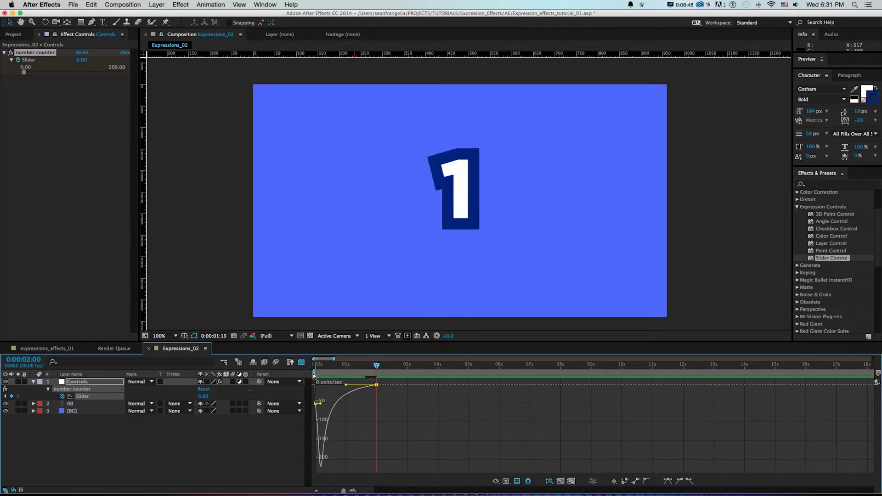
pyautogui.click(410, 367)
pyautogui.press('n')
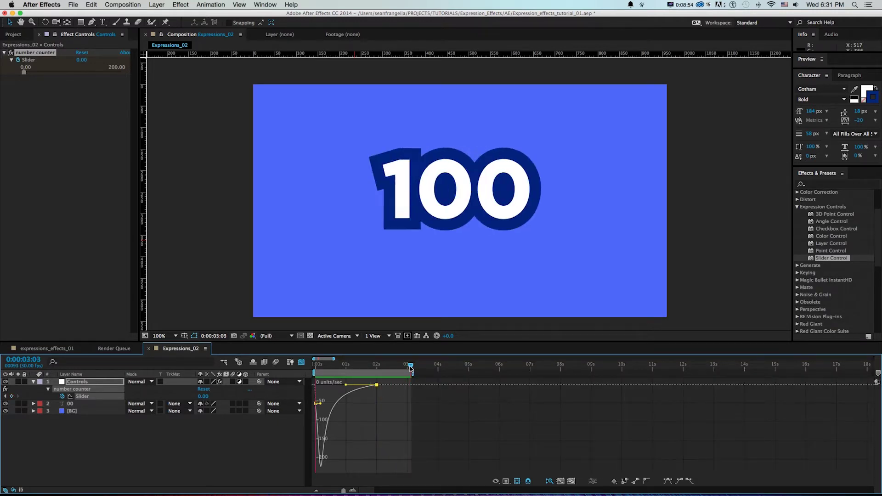
pyautogui.press('space')
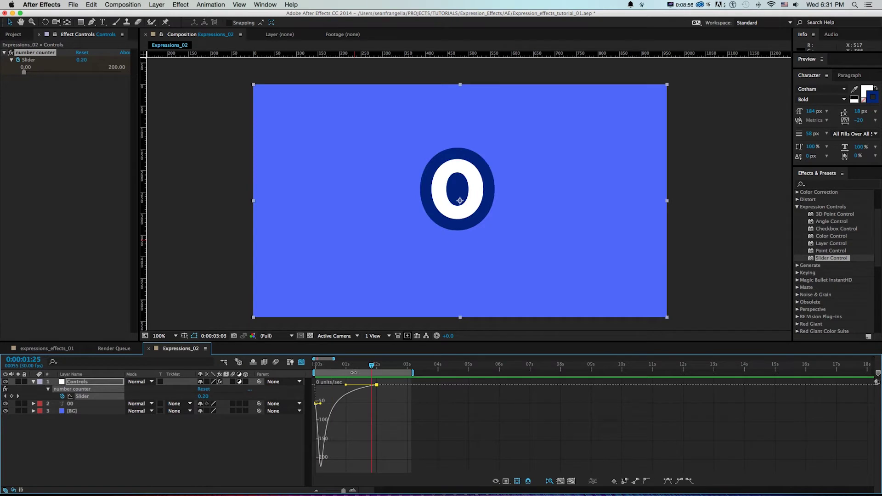
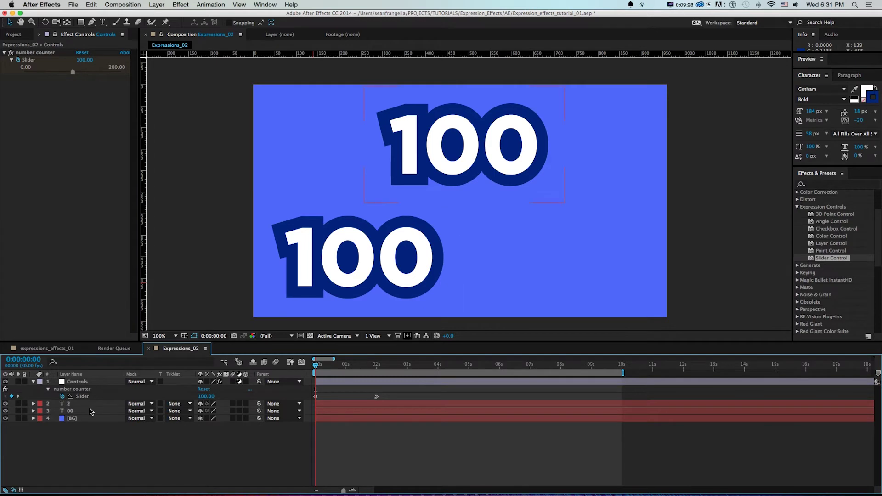
# Step: Add '/ 2' after the Slider reference in the first counter's Source Text expression and preview it
pyautogui.press('e')
pyautogui.press('e')
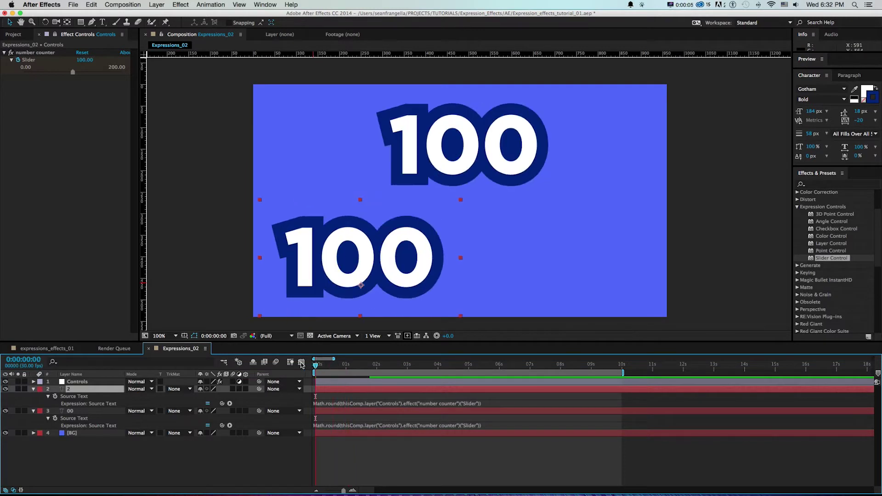
pyautogui.press('space')
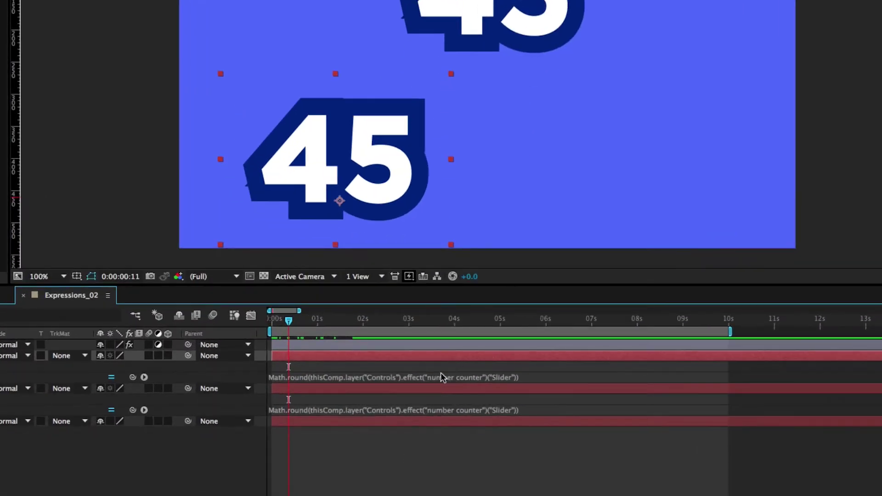
pyautogui.click(313, 376)
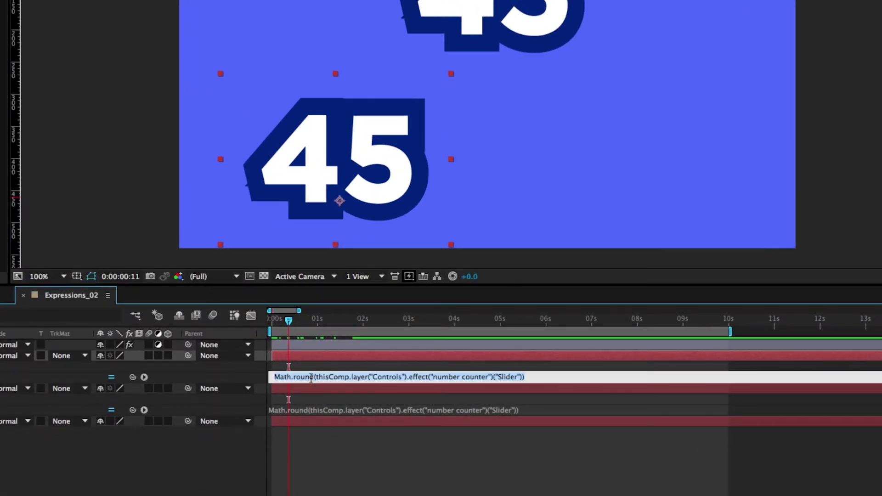
pyautogui.click(317, 377)
pyautogui.moveTo(316, 377); pyautogui.dragTo(509, 381)
pyautogui.click(522, 378)
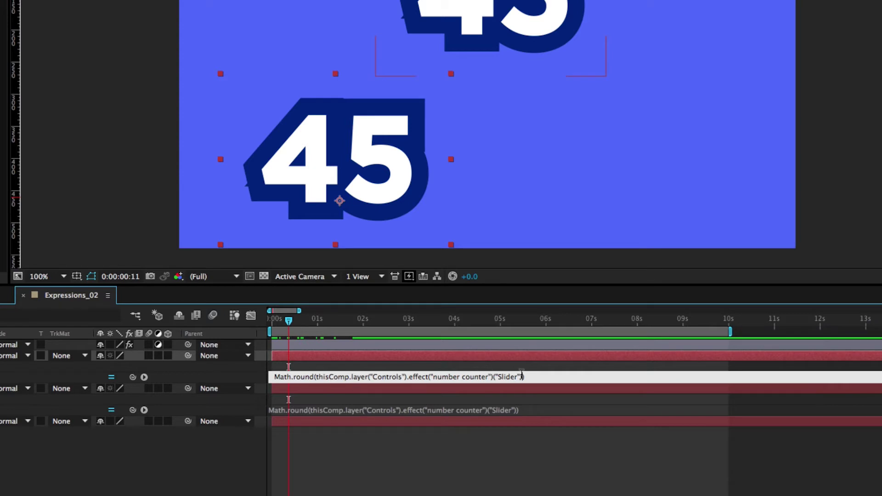
pyautogui.write('/ 2')
pyautogui.press('KP_Enter')
pyautogui.press('space')
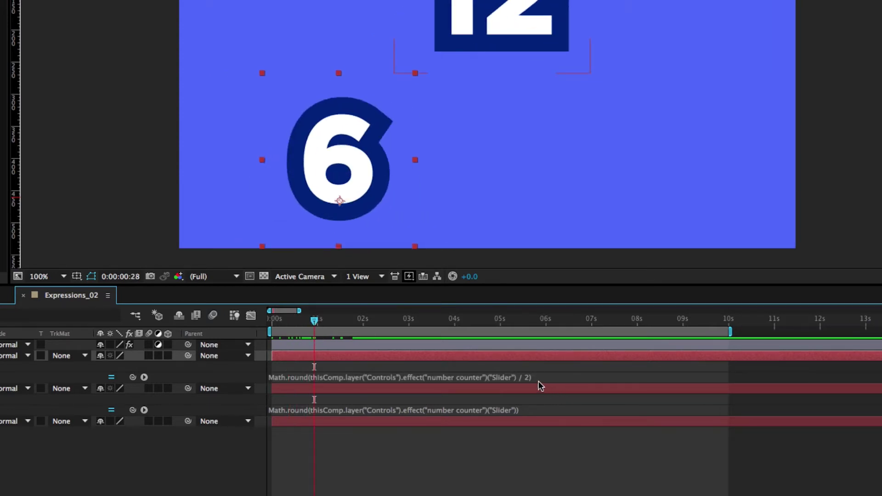
# Step: Move the /2 outside the Math.round and scrub to compare the counter values
pyautogui.click(524, 378)
pyautogui.moveTo(537, 377); pyautogui.dragTo(329, 377)
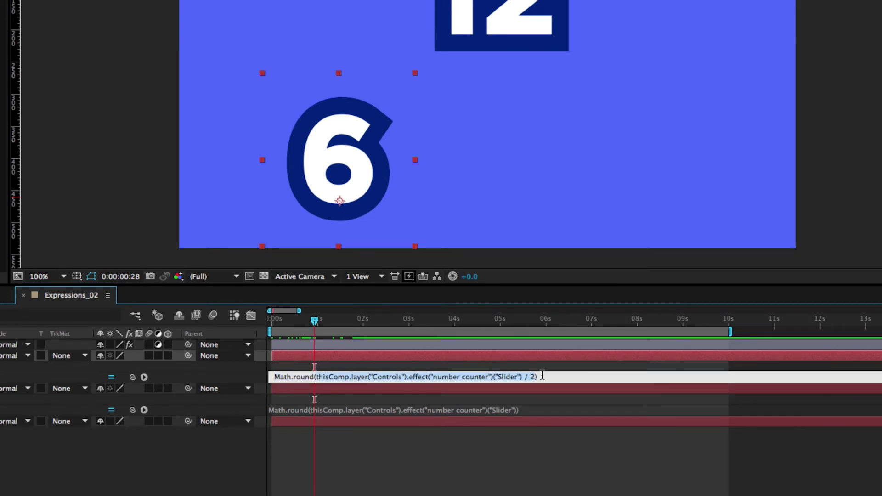
pyautogui.write('/2')
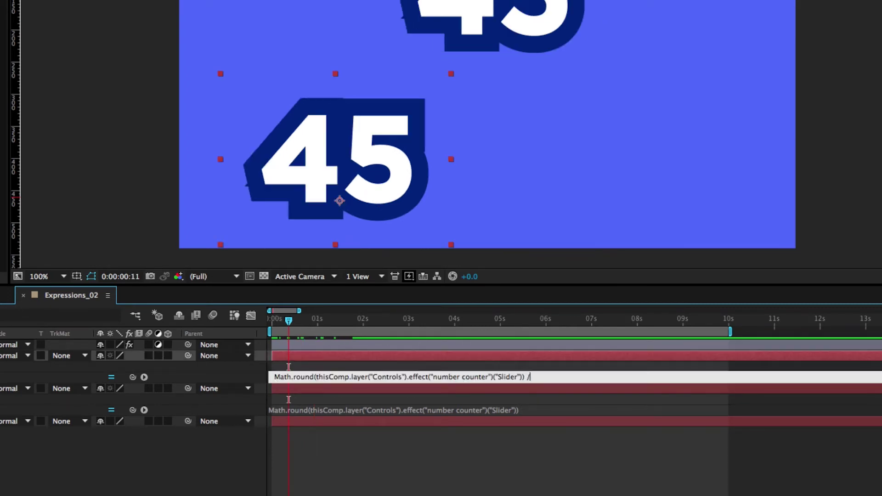
pyautogui.press('KP_Enter')
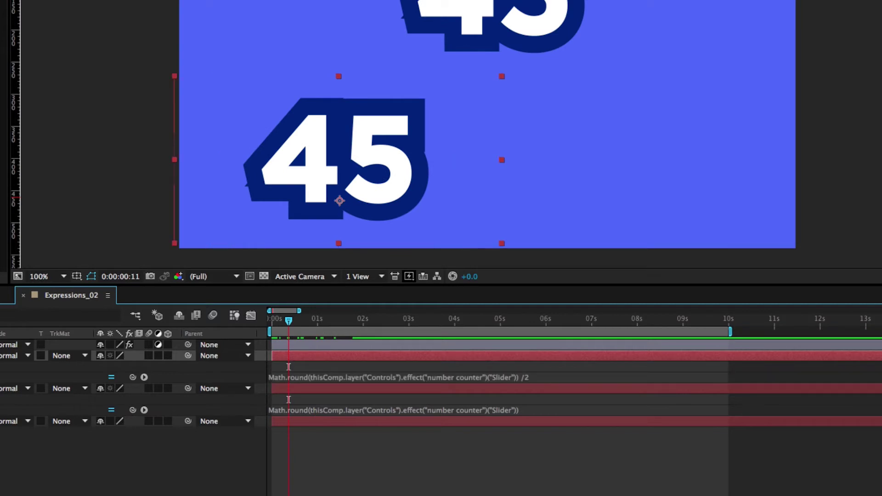
pyautogui.moveTo(289, 320)
pyautogui.mouseDown()
pyautogui.moveTo(304, 318)
pyautogui.moveTo(272, 320)
pyautogui.mouseUp()
# Step: Relink the expression to the Slider, move the 50 counter lower left, and duplicate it
pyautogui.click(524, 377)
pyautogui.moveTo(525, 378); pyautogui.dragTo(321, 377)
pyautogui.press('BackSpace')
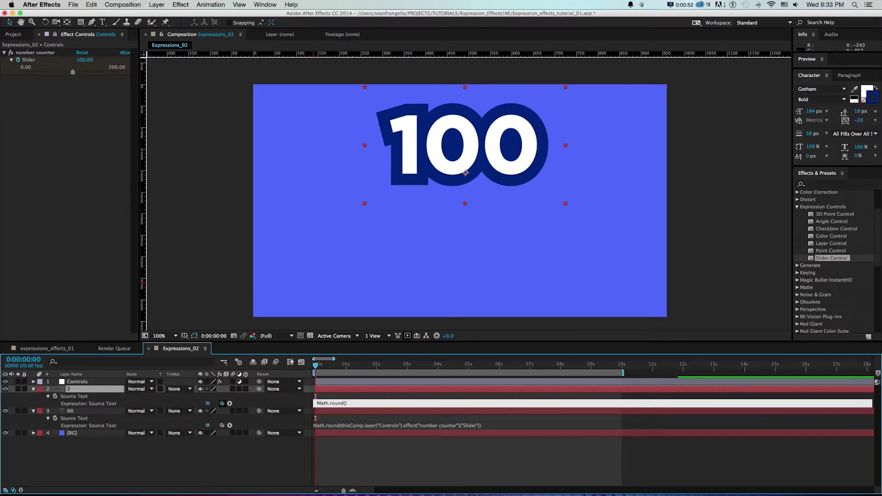
pyautogui.moveTo(230, 403); pyautogui.dragTo(27, 60)
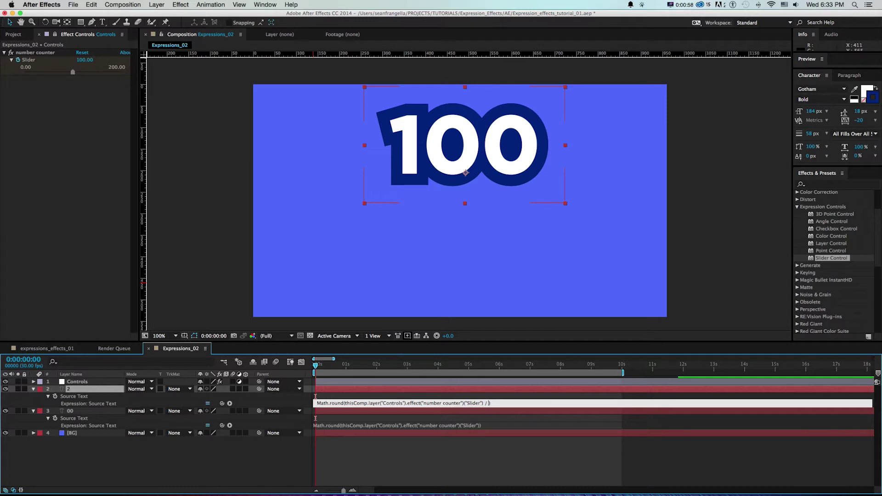
pyautogui.press('KP_Enter')
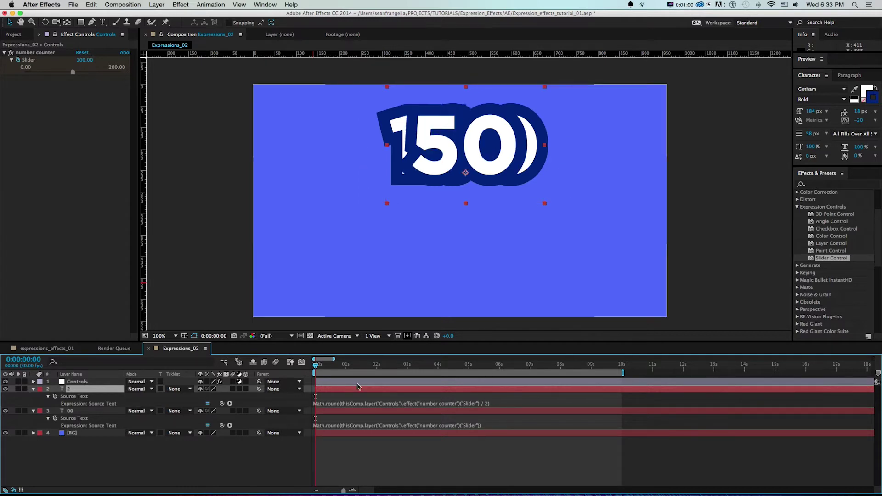
pyautogui.moveTo(408, 177); pyautogui.dragTo(563, 258)
pyautogui.hotkey('ctrl', 'd')
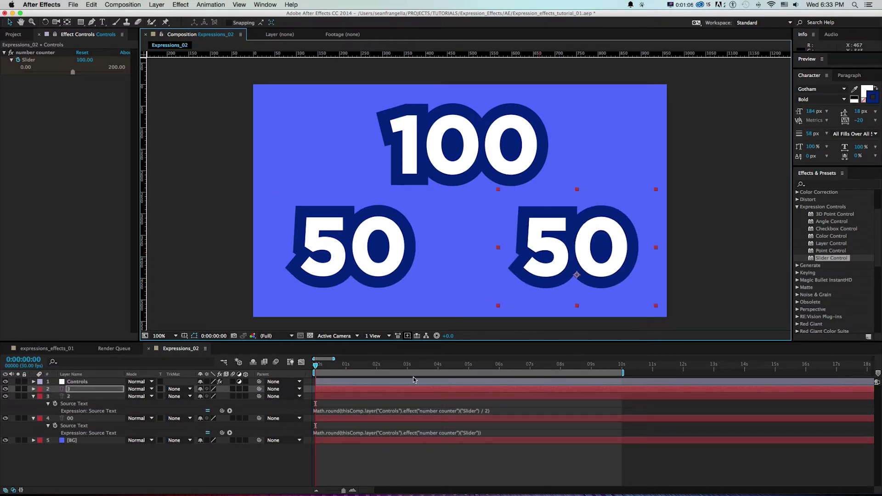
# Step: Change the duplicate counter's expression to multiply the slider by 4, showing 400
pyautogui.press('e')
pyautogui.press('e')
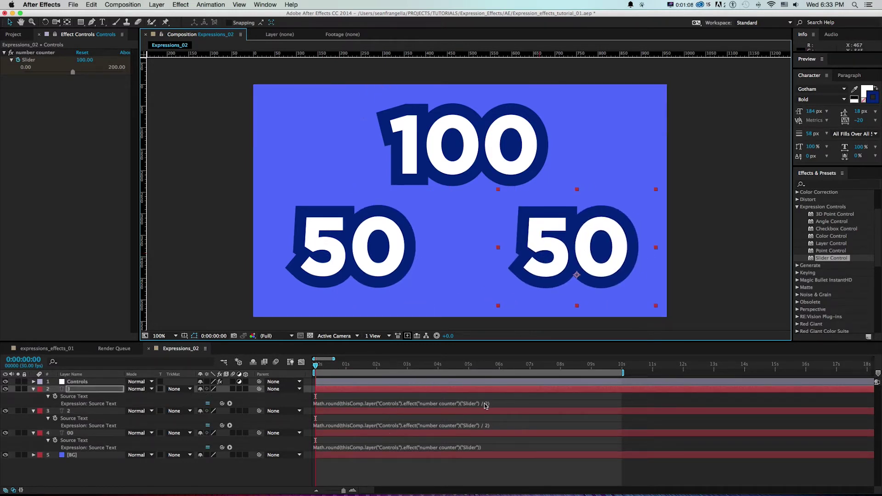
pyautogui.click(486, 405)
pyautogui.click(485, 404)
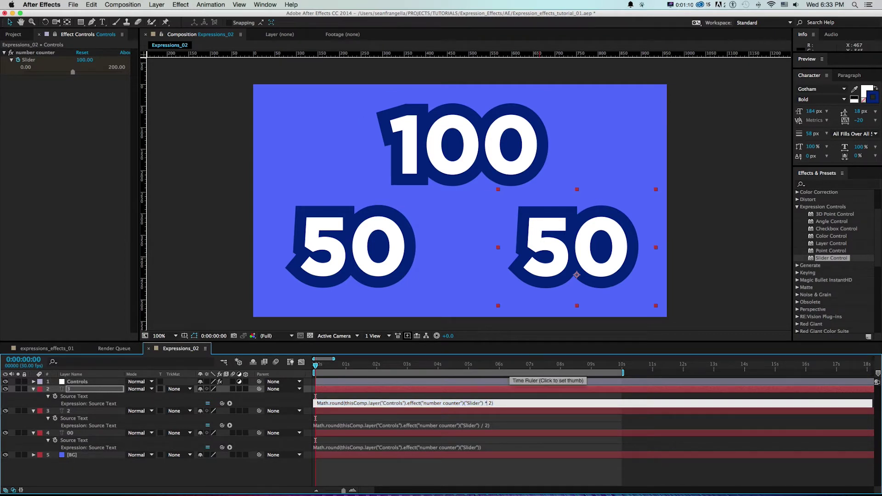
pyautogui.press('KP_Enter')
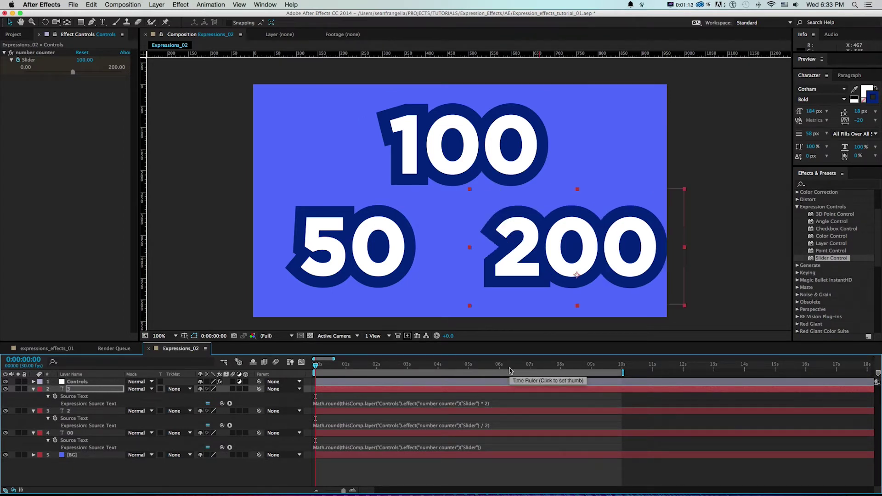
pyautogui.click(476, 409)
pyautogui.click(488, 405)
pyautogui.click(490, 403)
pyautogui.press('BackSpace')
pyautogui.write('4')
pyautogui.press('KP_Enter')
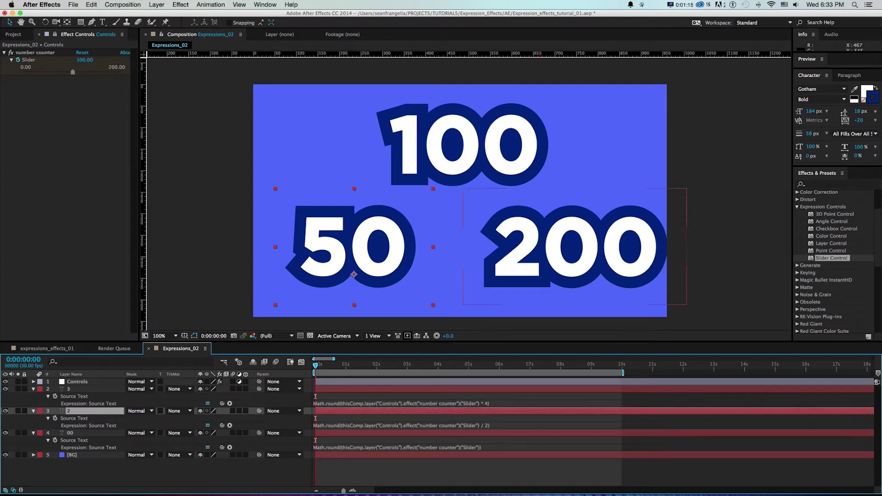
# Step: Scrub the countdown, nudge the 400 counter down-left, and reveal the Controls Slider keyframes
pyautogui.moveTo(316, 366); pyautogui.dragTo(381, 367)
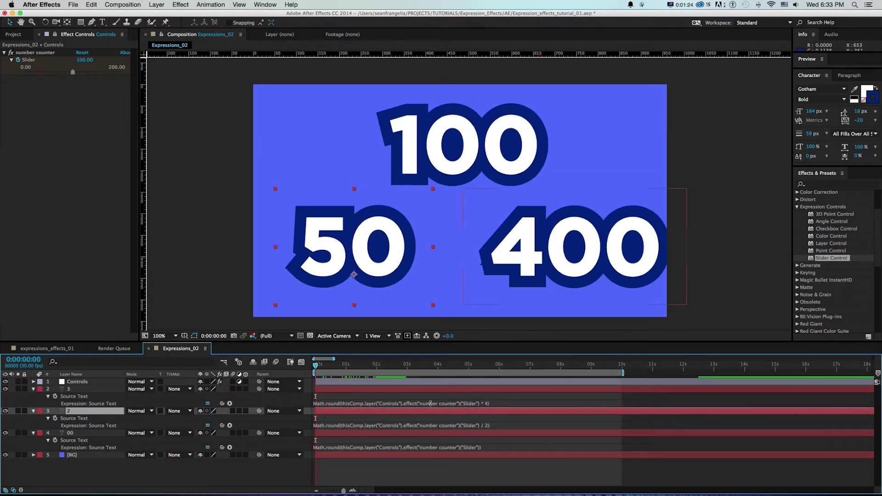
pyautogui.click(436, 390)
pyautogui.moveTo(548, 267); pyautogui.dragTo(537, 270)
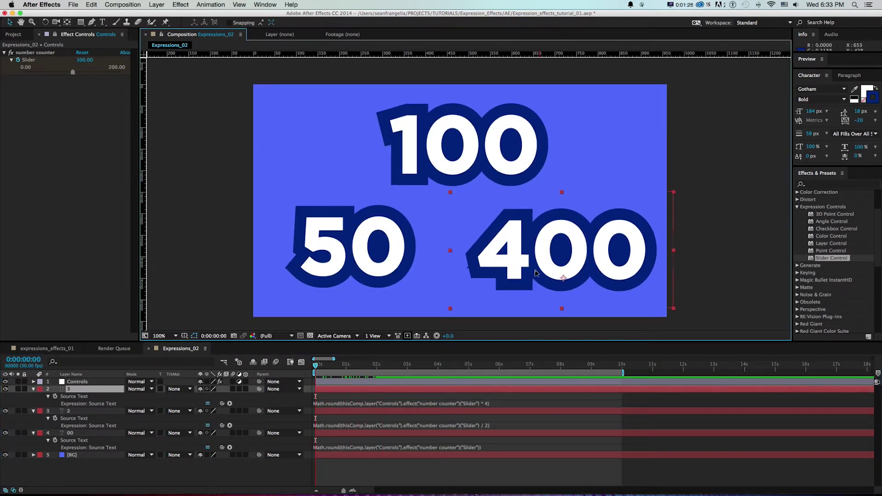
pyautogui.moveTo(373, 366); pyautogui.dragTo(378, 370)
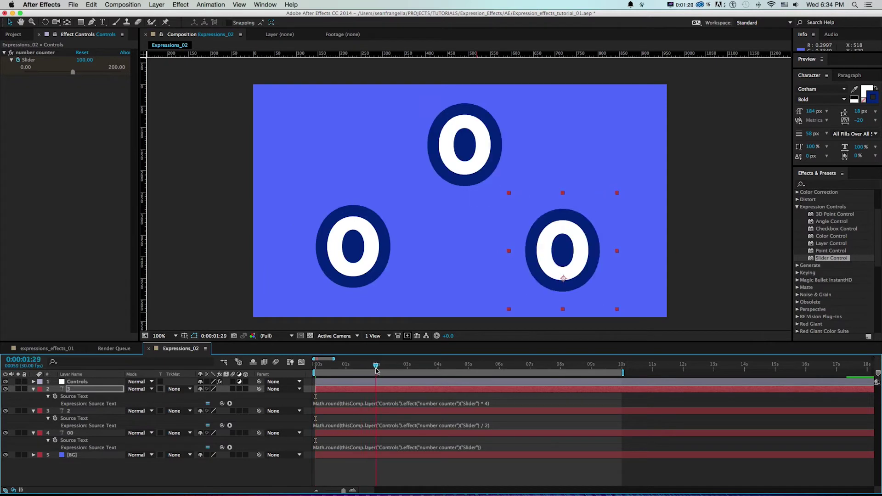
pyautogui.click(383, 381)
pyautogui.press('u')
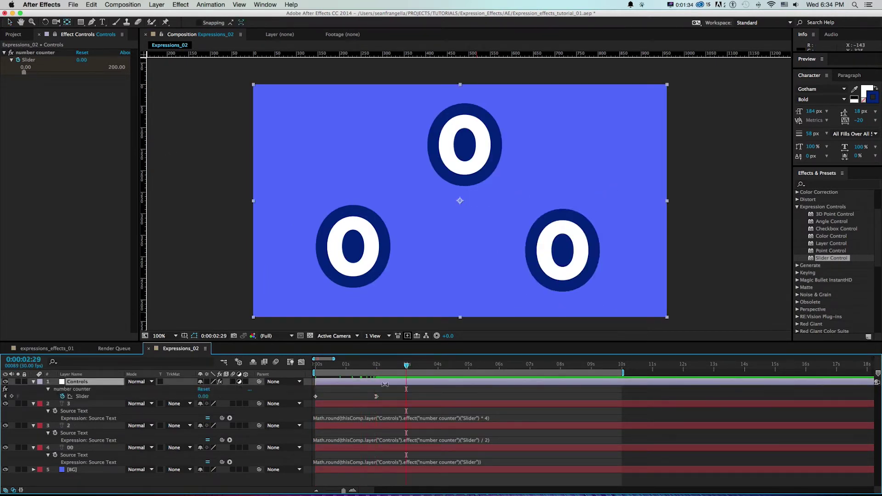
# Step: Move the Slider's end keyframe to about 3 s and preview the countdown
pyautogui.moveTo(377, 397); pyautogui.dragTo(417, 397)
pyautogui.click(384, 365)
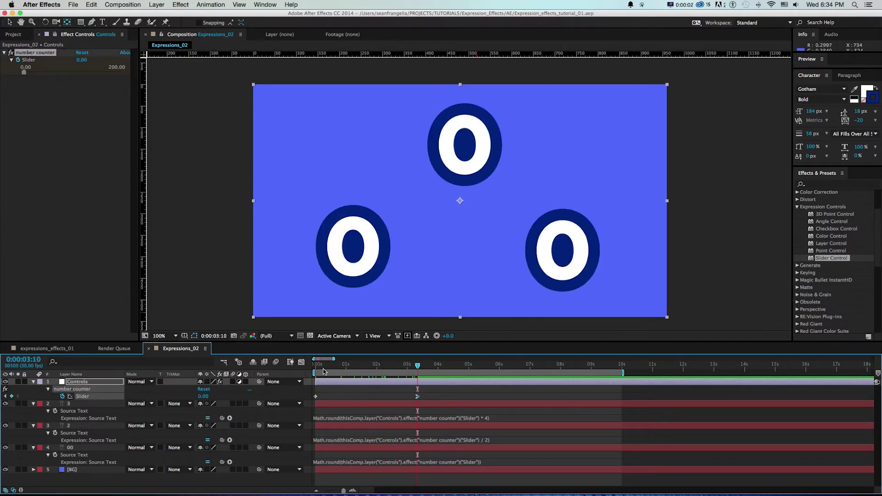
pyautogui.moveTo(317, 366); pyautogui.dragTo(349, 369)
pyautogui.press('space')
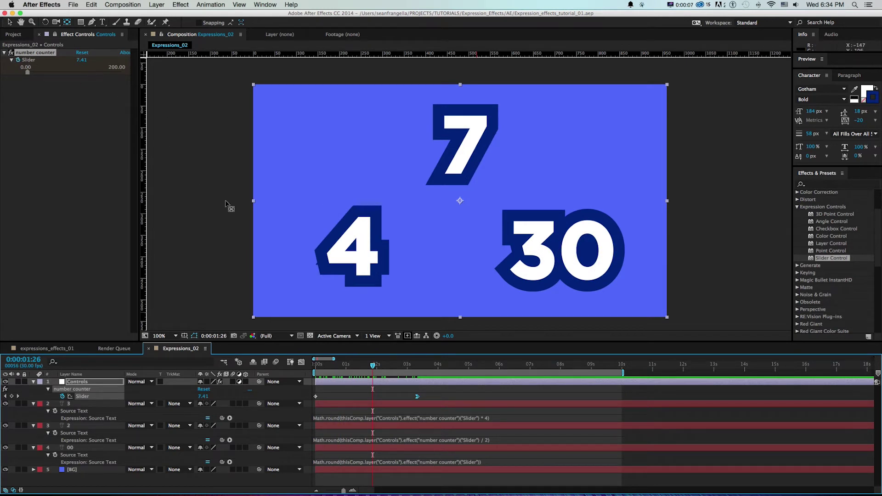
pyautogui.moveTo(369, 368); pyautogui.dragTo(346, 371)
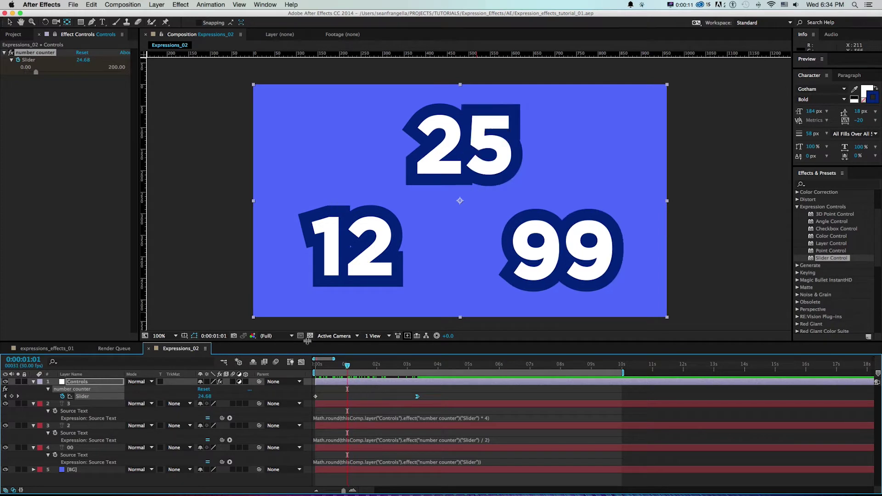
# Step: Enlarge the Timeline and scrub through the expressions_effects_01 example comp
pyautogui.moveTo(308, 340); pyautogui.dragTo(308, 327)
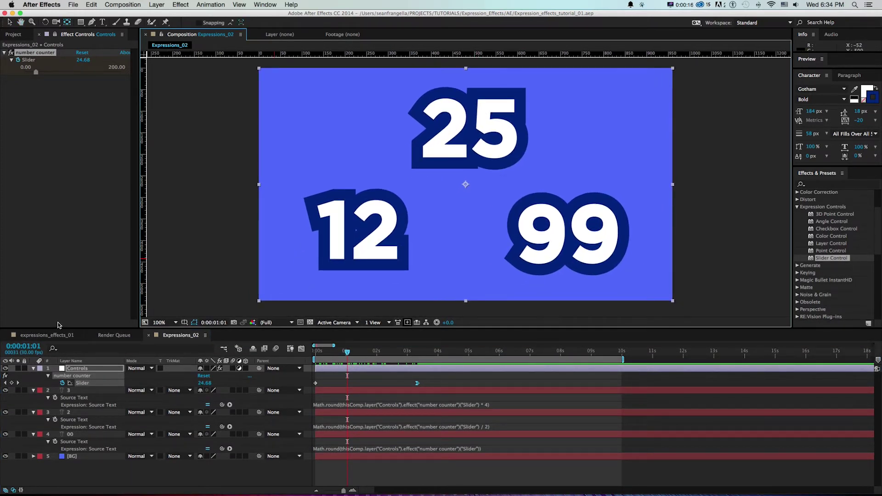
pyautogui.click(58, 337)
pyautogui.moveTo(326, 357); pyautogui.dragTo(574, 358)
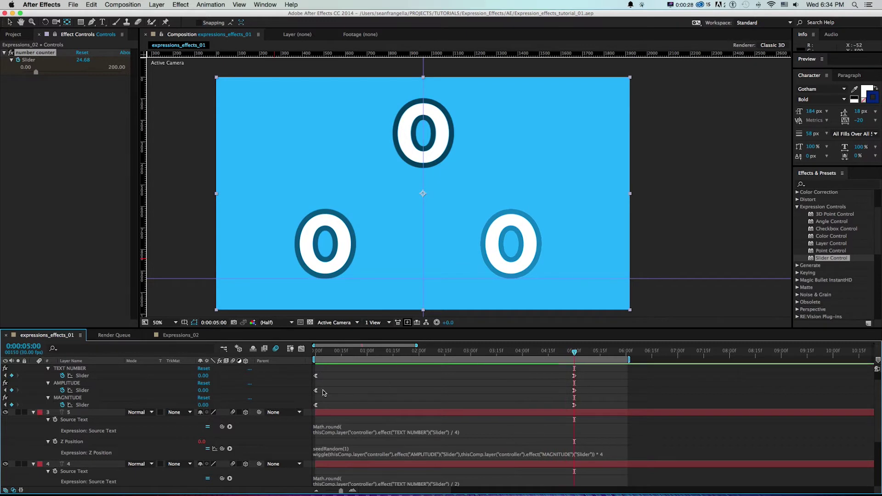
# Step: Inspect the example controller's three slider effects, then return to the Expressions_02 comp
pyautogui.click(80, 35)
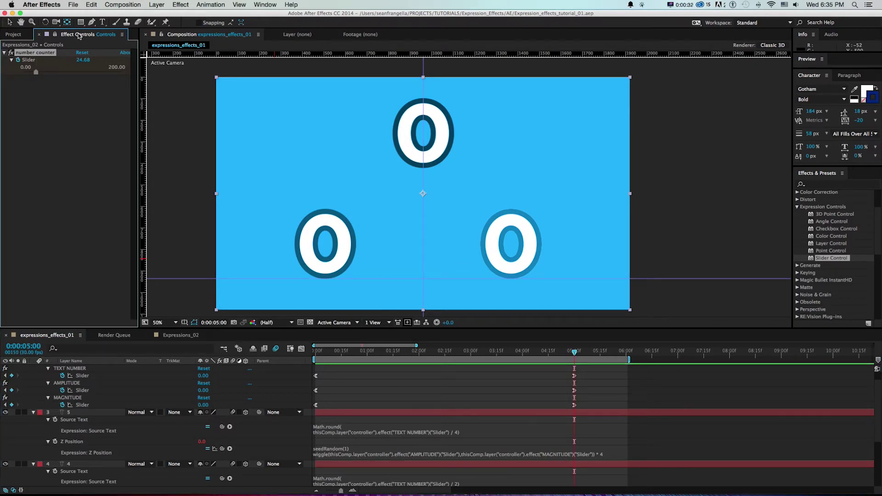
pyautogui.scroll(1, 79, 35)
pyautogui.click(76, 36)
pyautogui.scroll(2, 105, 414)
pyautogui.click(106, 376)
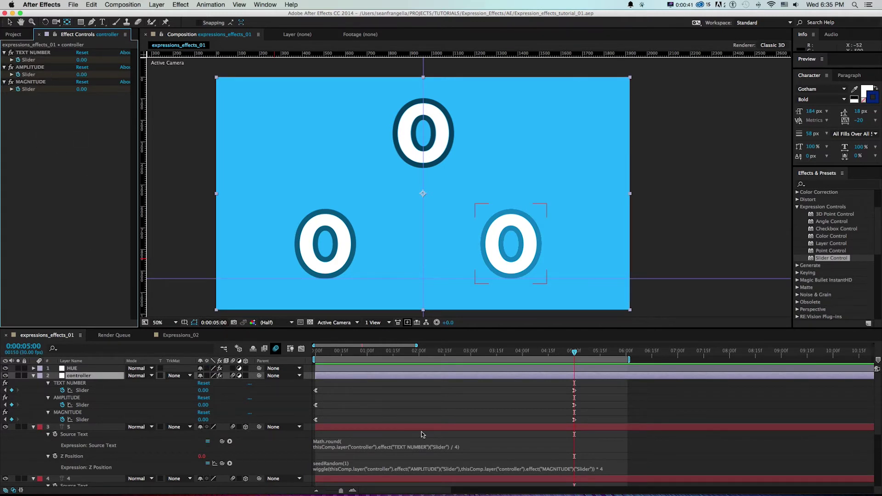
pyautogui.click(158, 335)
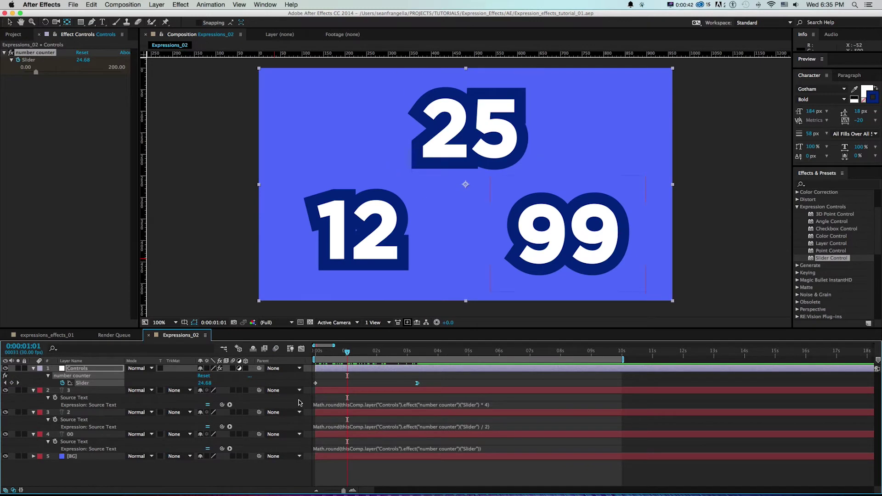
pyautogui.moveTo(226, 328); pyautogui.dragTo(226, 308)
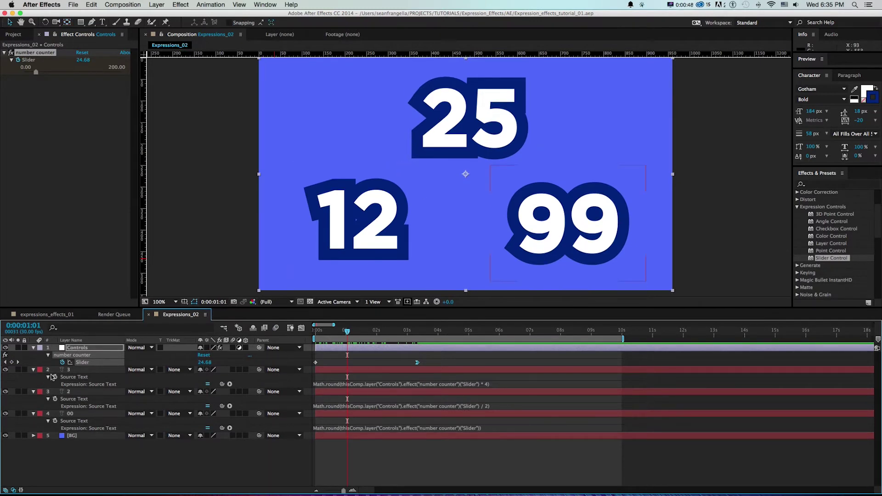
pyautogui.click(72, 371)
pyautogui.keyDown('shift'); pyautogui.click(73, 412); pyautogui.keyUp('shift')
pyautogui.click(246, 369)
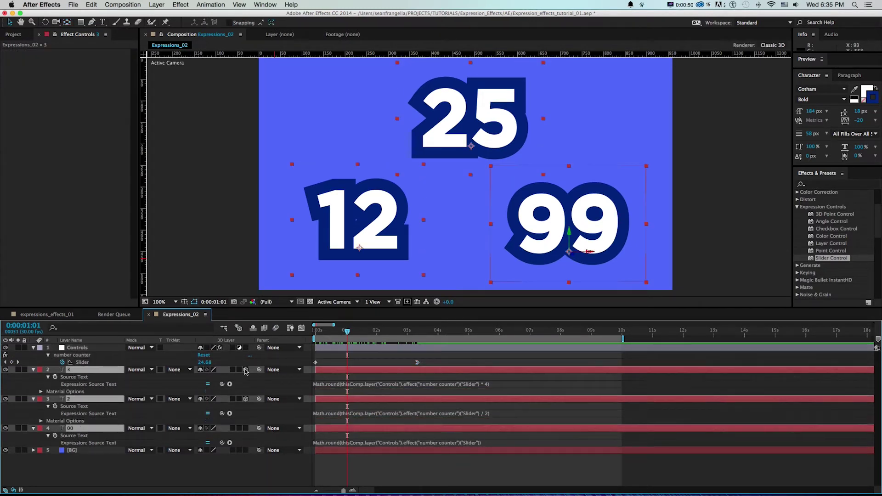
pyautogui.press('p')
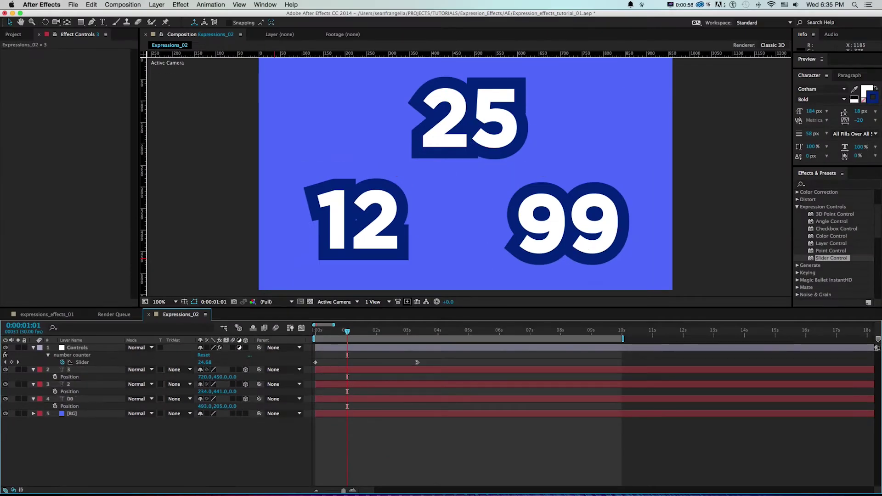
pyautogui.moveTo(881, 62); pyautogui.dragTo(438, 62)
pyautogui.moveTo(430, 180); pyautogui.dragTo(365, 180)
pyautogui.click(435, 185)
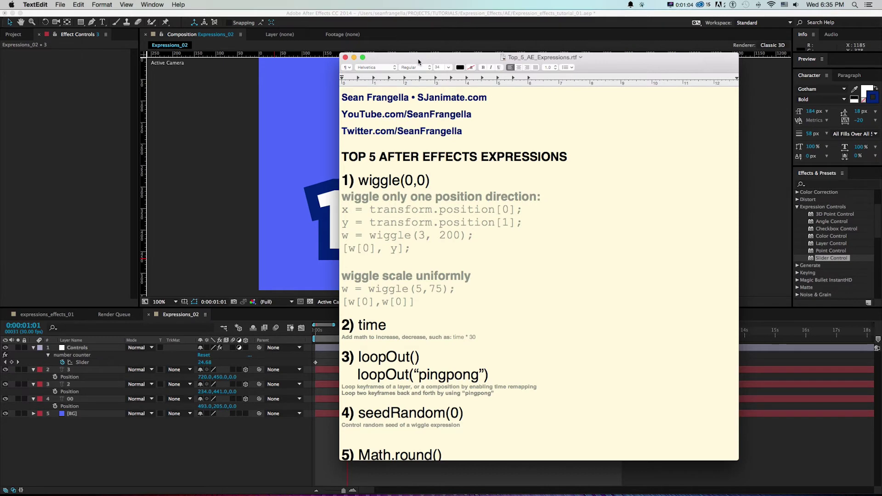
pyautogui.moveTo(418, 61); pyautogui.dragTo(516, 52)
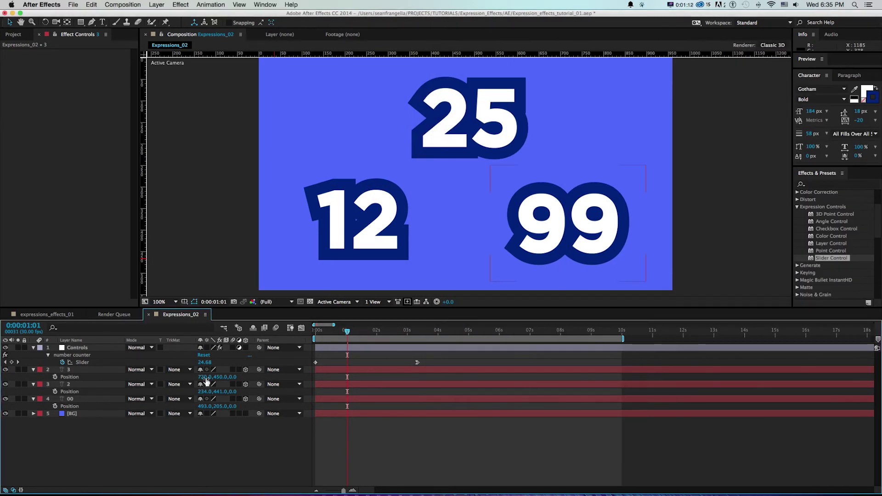
pyautogui.moveTo(204, 377); pyautogui.dragTo(215, 387)
pyautogui.press('super+z')
pyautogui.press('super+z')
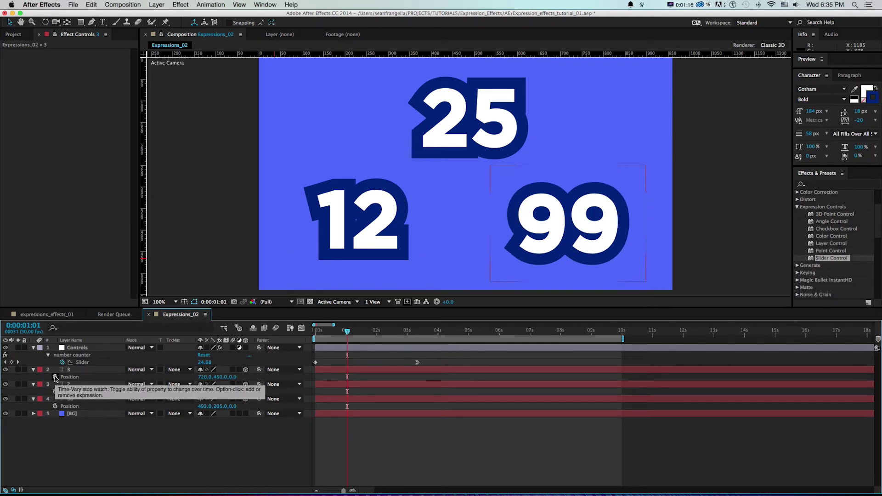
pyautogui.keyDown('alt'); pyautogui.click(55, 377); pyautogui.keyUp('alt')
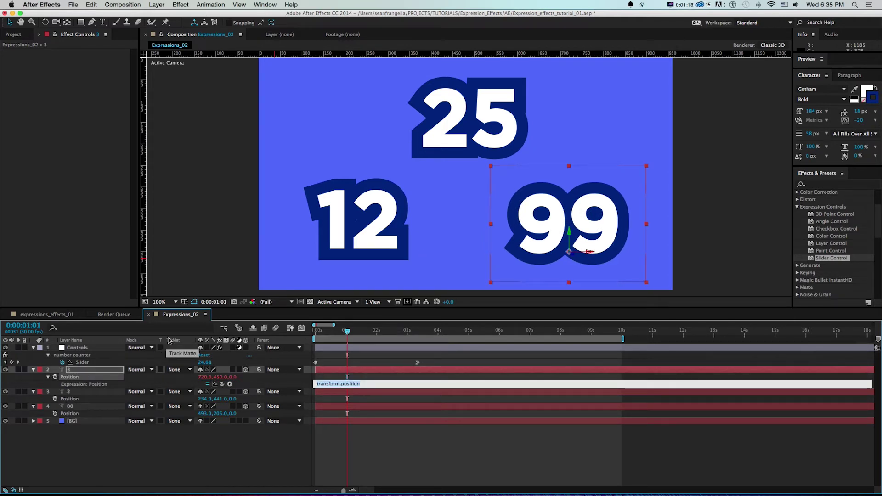
pyautogui.write('wiggle(2,200')
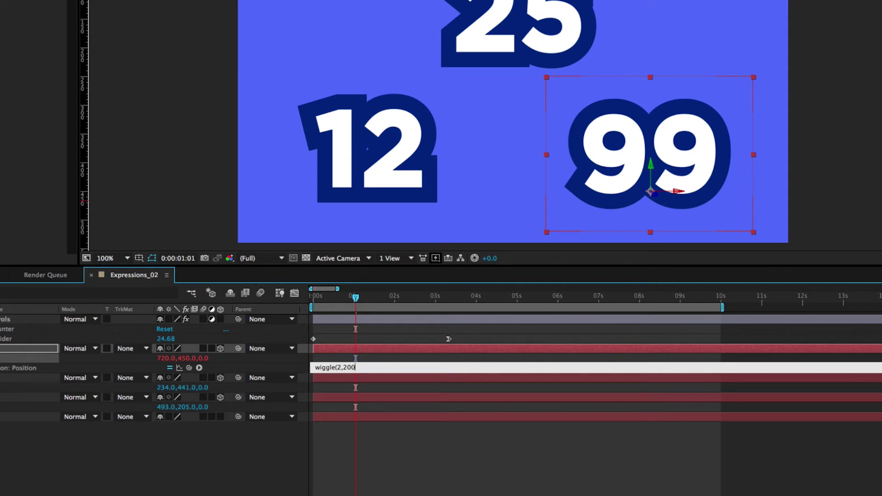
pyautogui.click(324, 434)
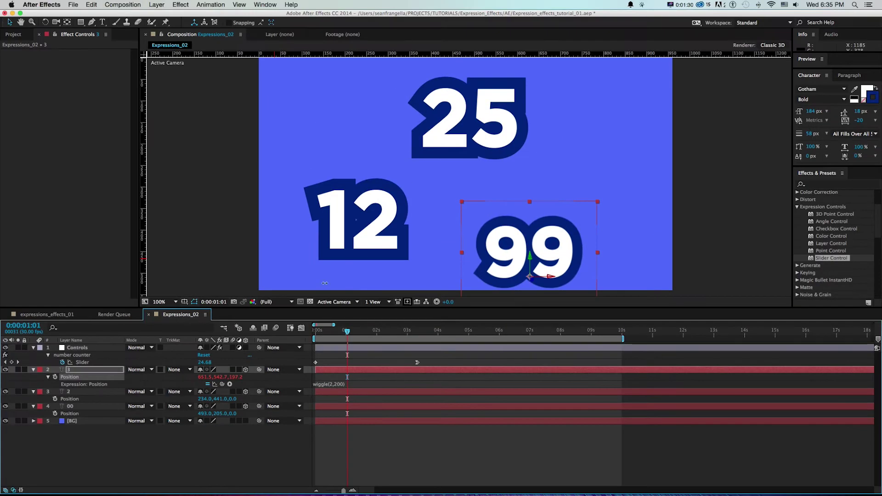
pyautogui.moveTo(326, 299); pyautogui.dragTo(330, 301)
pyautogui.moveTo(329, 336); pyautogui.dragTo(331, 375)
pyautogui.press('super+z')
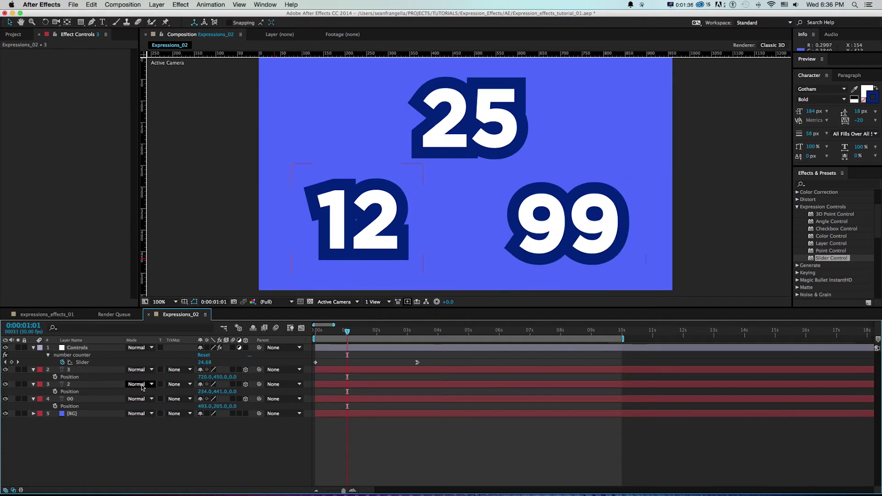
pyautogui.click(81, 372)
pyautogui.rightClick(75, 377)
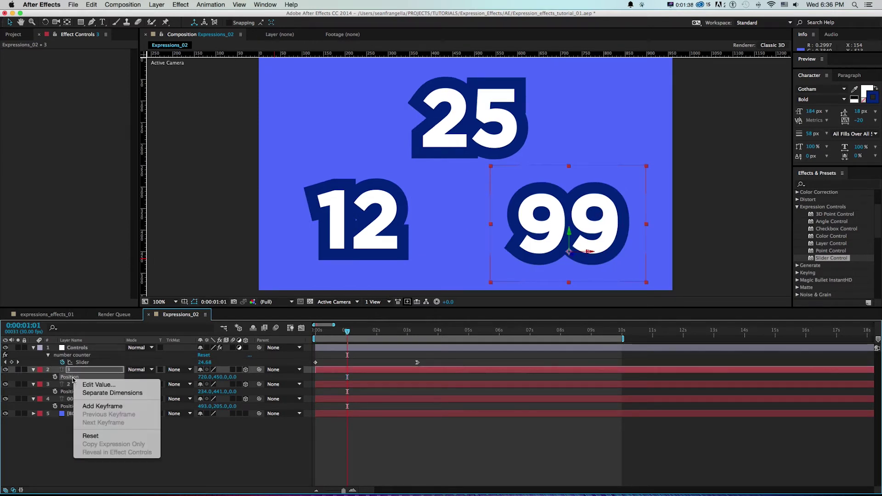
# Step: Separate the 99 counter's Position into X, Y and Z, testing and undoing an X nudge
pyautogui.click(94, 394)
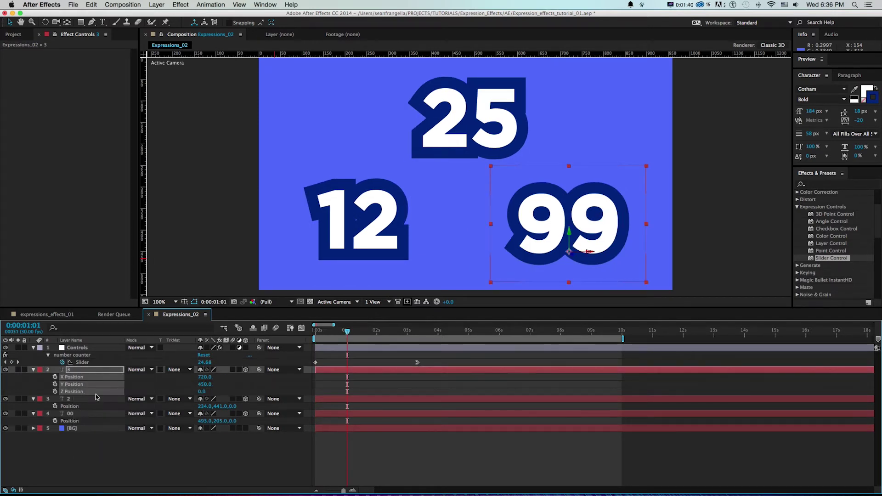
pyautogui.moveTo(202, 385); pyautogui.dragTo(167, 386)
pyautogui.press('super+z')
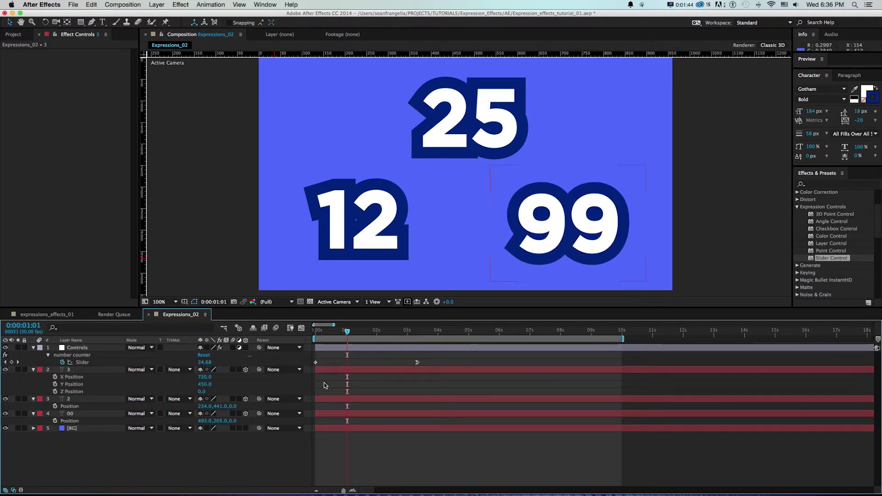
# Step: Separate Dimensions on the 12 and 25 counters' Positions together, then nudge the 99 slightly
pyautogui.click(74, 399)
pyautogui.keyDown('shift'); pyautogui.click(71, 414); pyautogui.keyUp('shift')
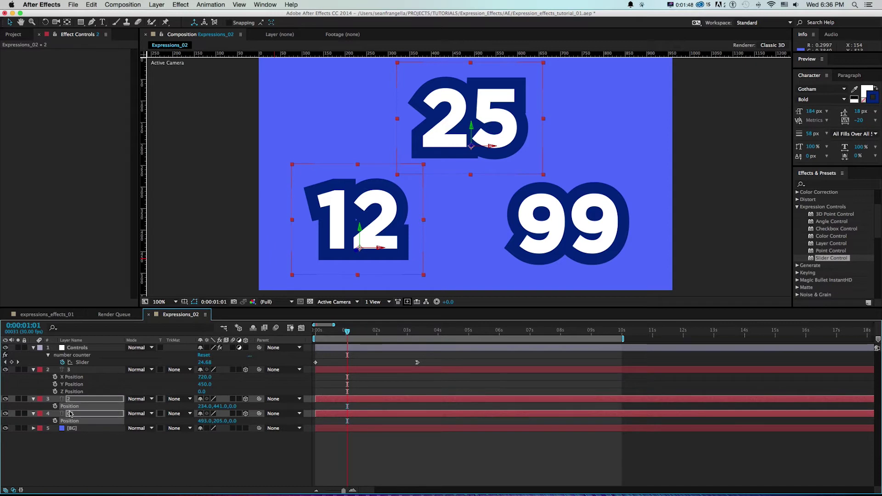
pyautogui.rightClick(76, 407)
pyautogui.click(104, 421)
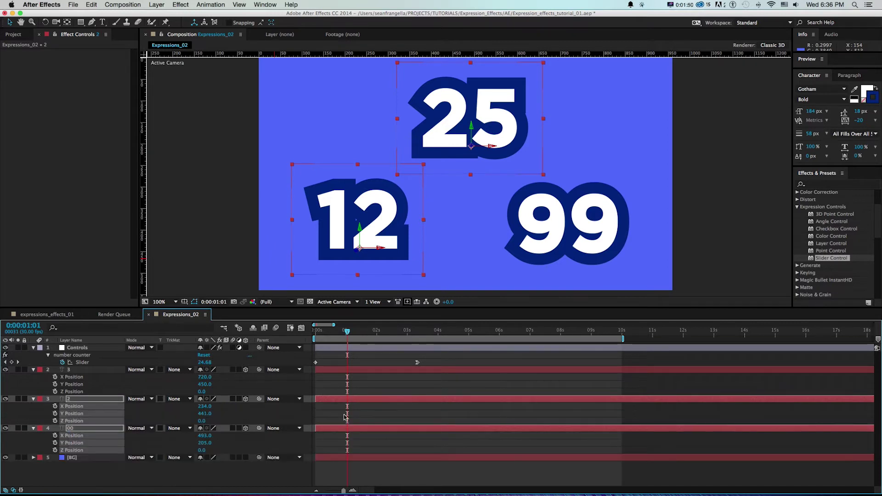
pyautogui.moveTo(204, 377); pyautogui.dragTo(205, 380)
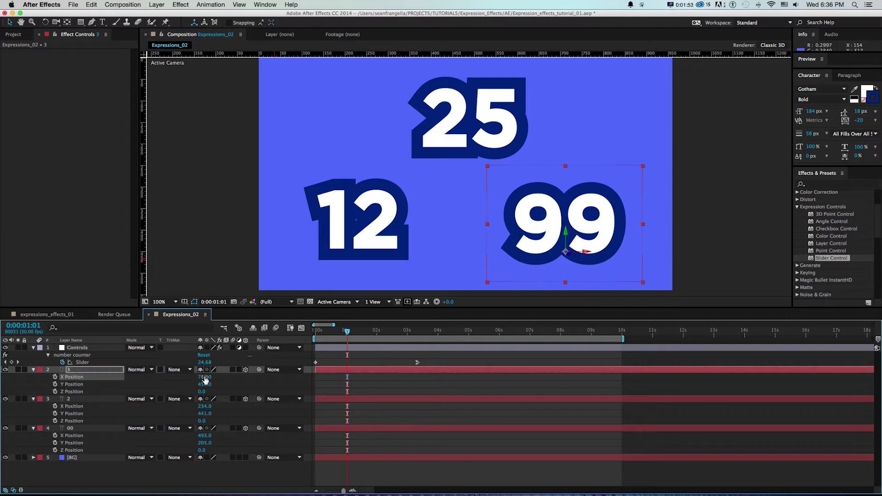
# Step: Give the 99's X Position the expression wiggle(4,200)
pyautogui.keyDown('alt'); pyautogui.click(55, 377); pyautogui.keyUp('alt')
pyautogui.write('wiggle(')
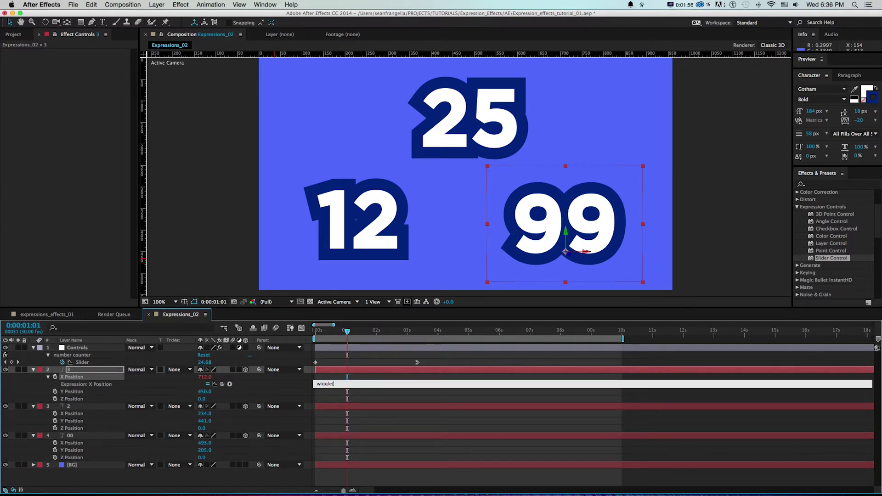
pyautogui.write('4,200)')
pyautogui.click(358, 401)
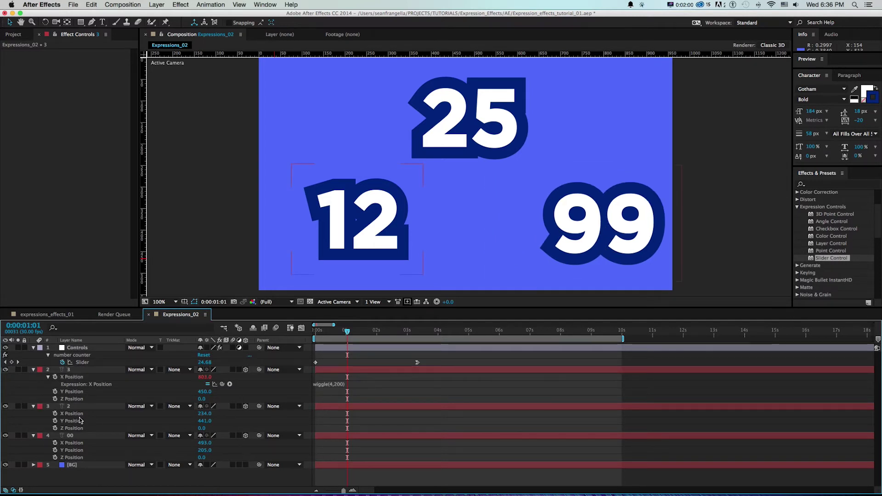
# Step: Paste wiggle(4,200) into the 12's Y Position and the 25's Z Position
pyautogui.keyDown('alt'); pyautogui.click(56, 414); pyautogui.keyUp('alt')
pyautogui.keyDown('alt'); pyautogui.click(56, 413); pyautogui.keyUp('alt')
pyautogui.keyDown('alt'); pyautogui.click(55, 421); pyautogui.keyUp('alt')
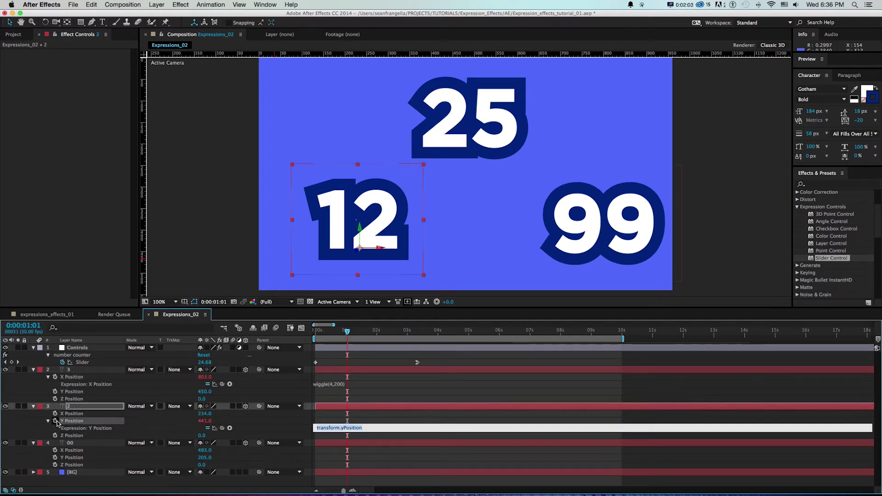
pyautogui.write('wiggle(4,200)')
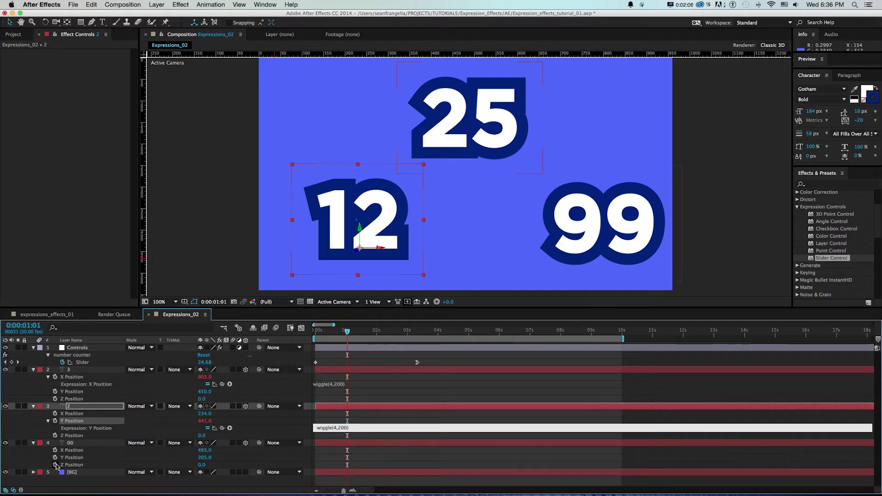
pyautogui.keyDown('alt'); pyautogui.click(55, 465); pyautogui.keyUp('alt')
pyautogui.write('wiggle(4,200)')
pyautogui.press('KP_Enter')
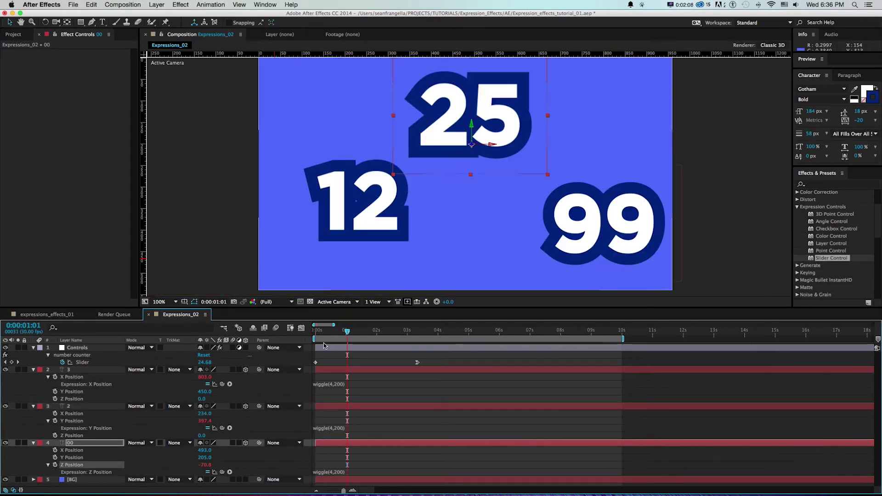
# Step: Scrub to preview the drifting counters and reopen the 99's X wiggle expression
pyautogui.moveTo(325, 335); pyautogui.dragTo(424, 340)
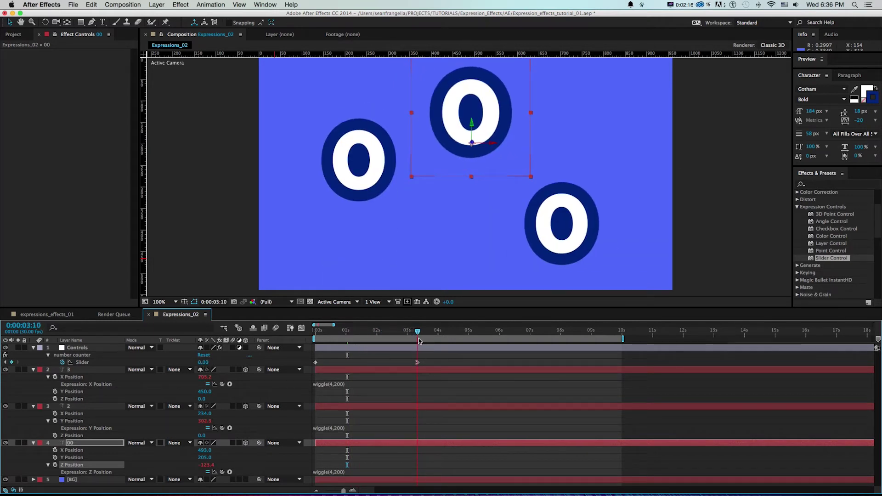
pyautogui.click(342, 384)
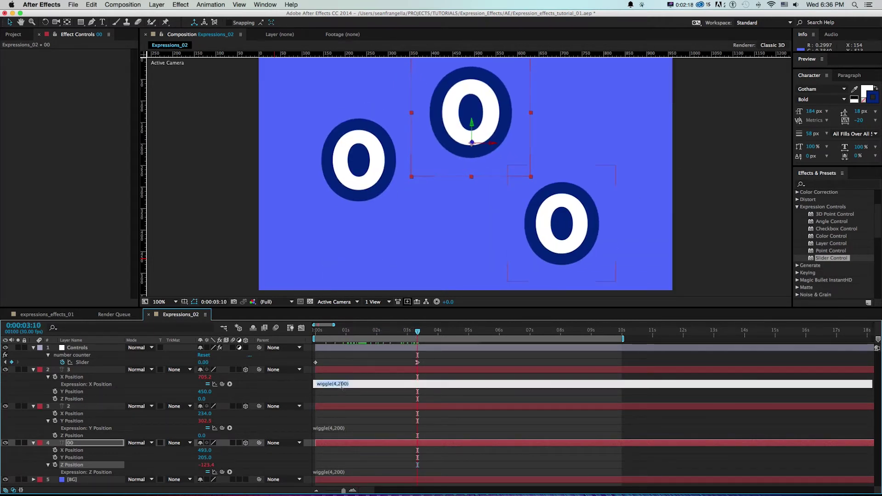
pyautogui.click(348, 384)
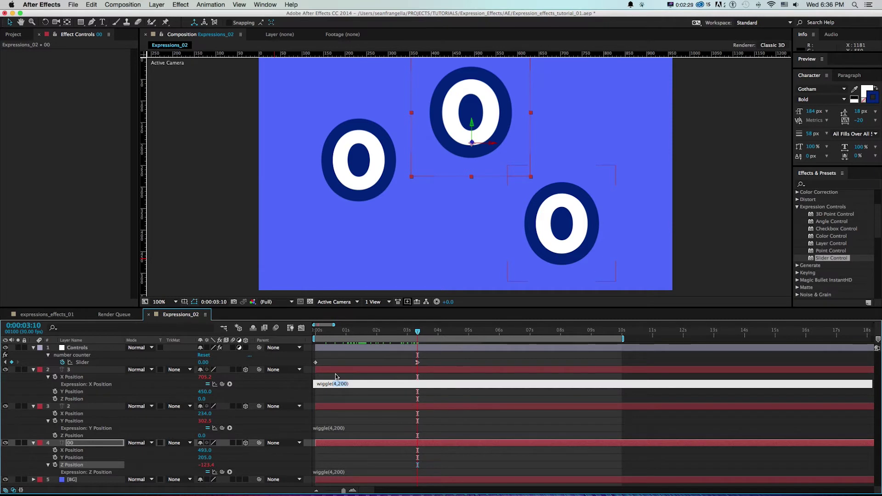
# Step: Add a Slider Control to the Controls layer named 'times per second'
pyautogui.click(78, 348)
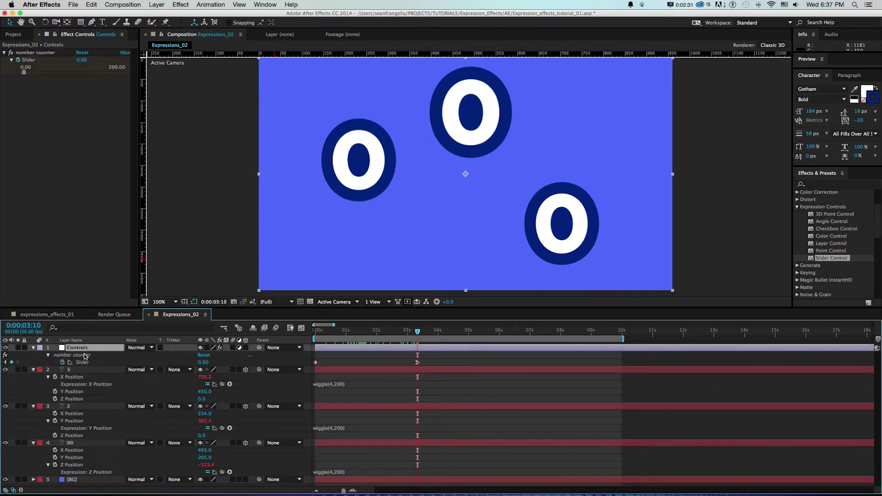
pyautogui.click(53, 35)
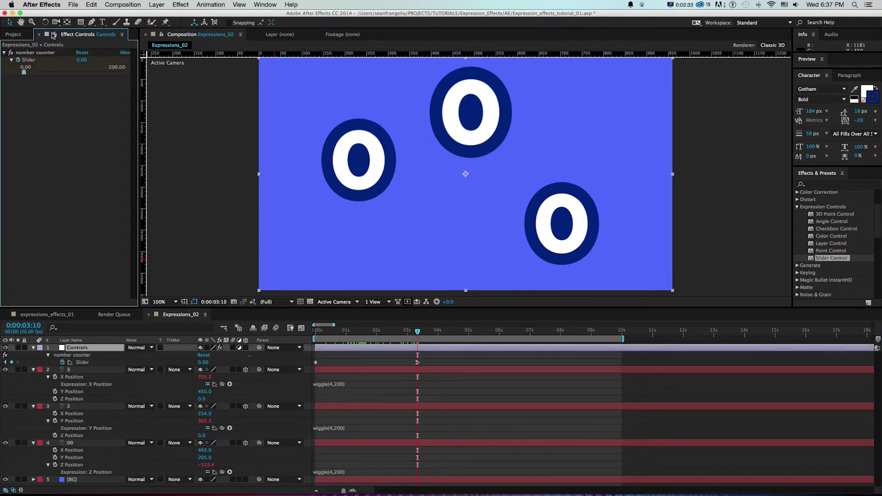
pyautogui.moveTo(814, 259); pyautogui.dragTo(45, 166)
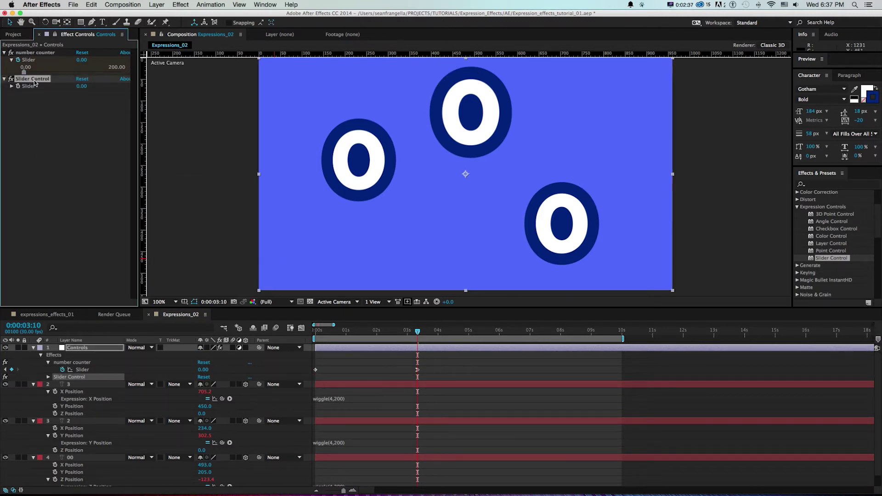
pyautogui.press('Return')
pyautogui.write('times')
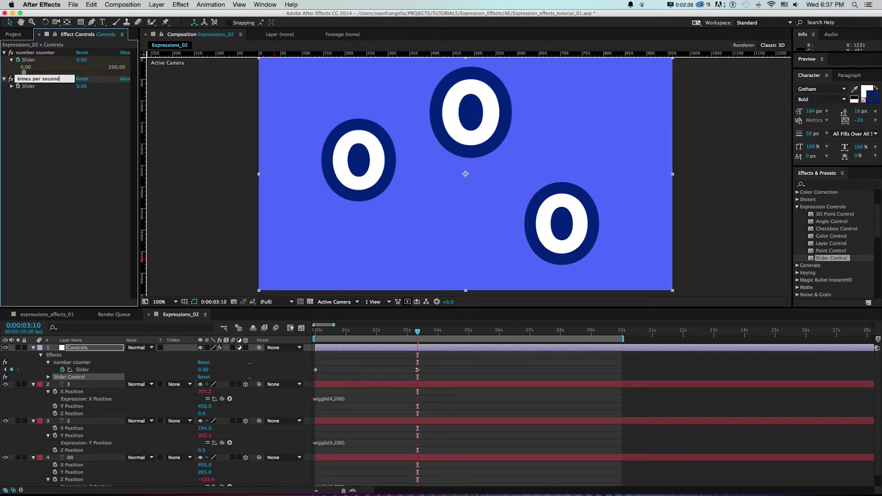
pyautogui.write(' per second')
pyautogui.press('Return')
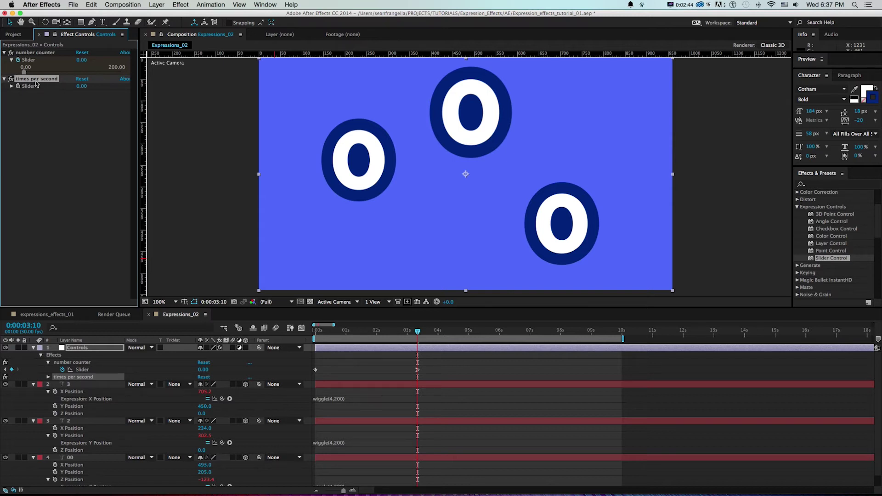
# Step: Duplicate that slider and rename the copy 'units to animate'
pyautogui.press('super+d')
pyautogui.press('Return')
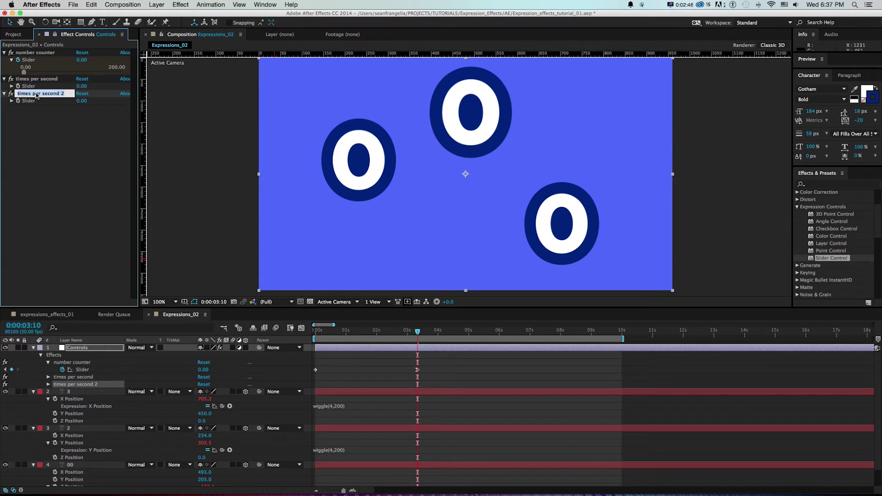
pyautogui.write('units to animate')
pyautogui.press('Return')
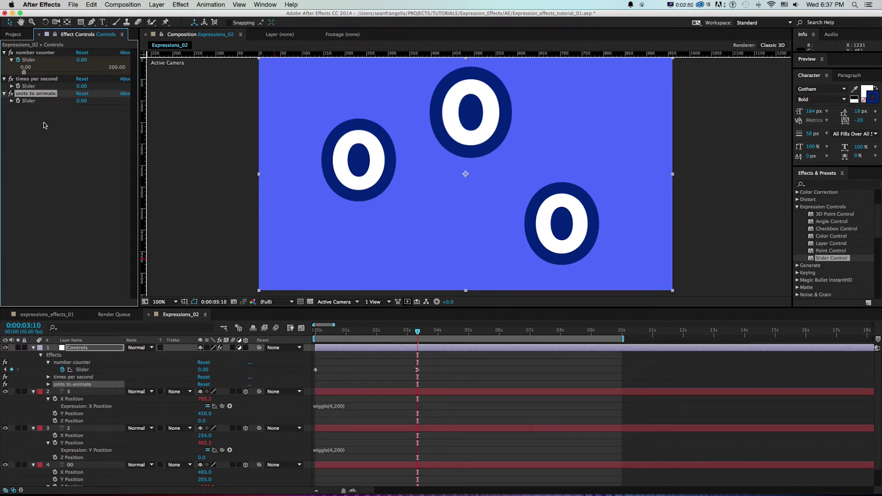
# Step: Pick-whip the wiggle frequency 4 to the 'times per second' slider
pyautogui.click(334, 407)
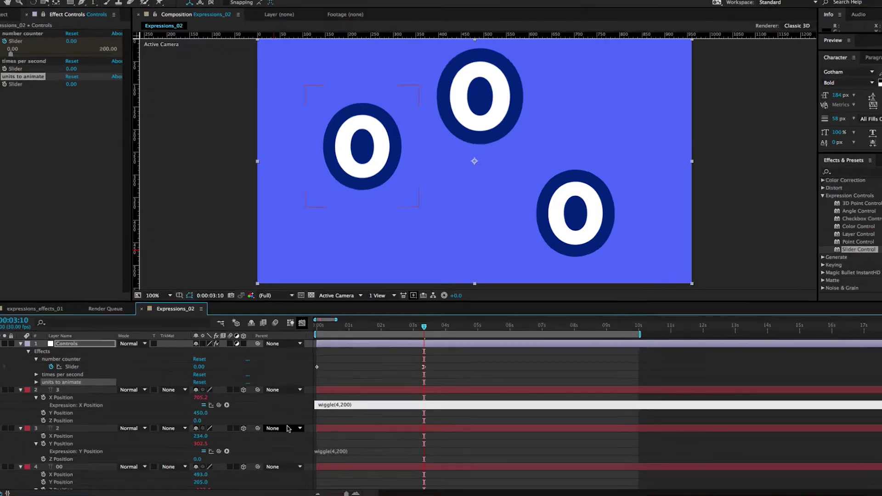
pyautogui.click(339, 406)
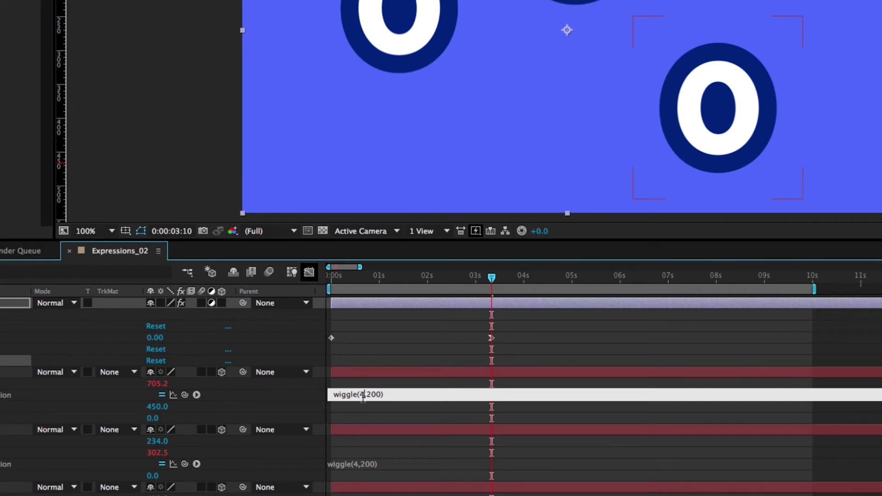
pyautogui.moveTo(361, 395); pyautogui.dragTo(366, 395)
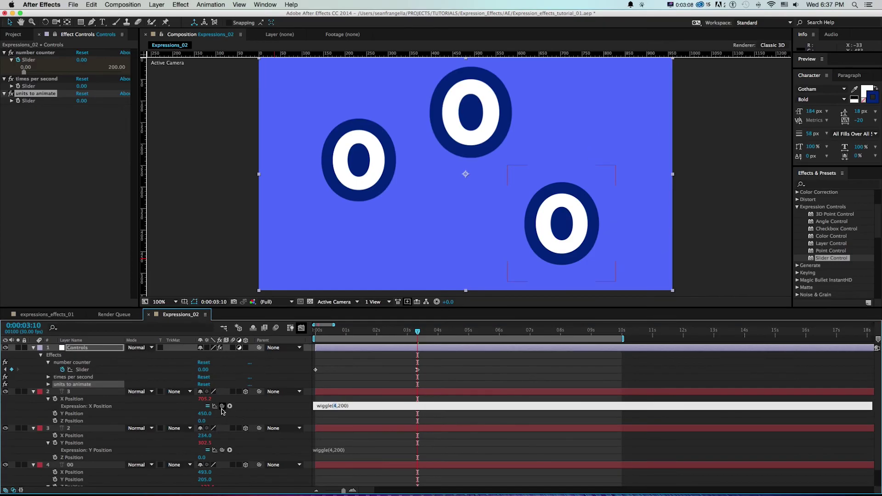
pyautogui.moveTo(223, 406); pyautogui.dragTo(26, 86)
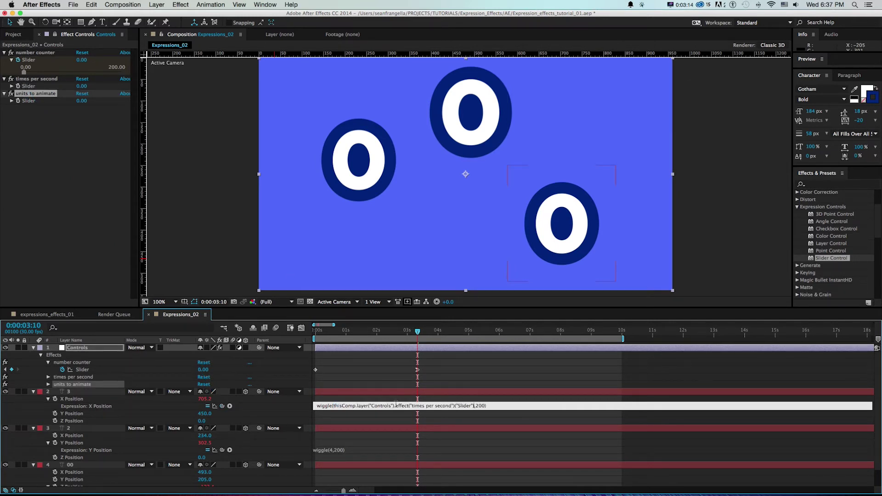
# Step: Pick-whip the wiggle amount 200 to 'units to animate', commit, and test the sliders
pyautogui.doubleClick(479, 406)
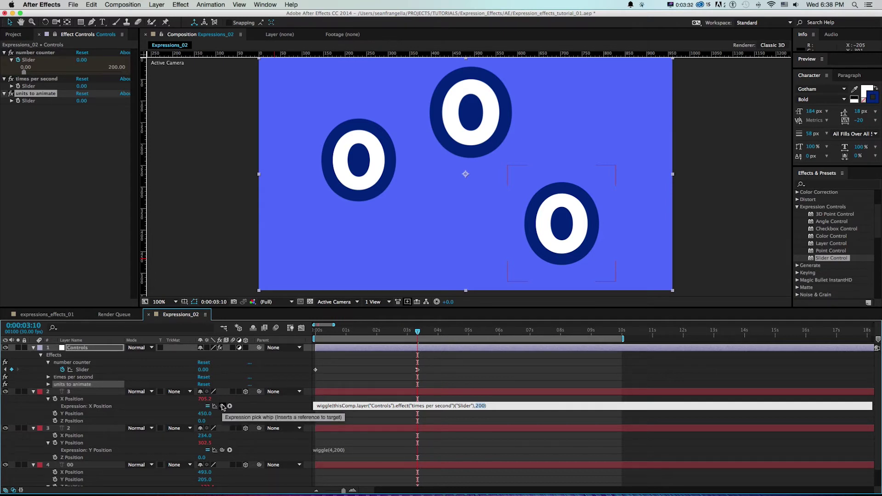
pyautogui.moveTo(222, 406); pyautogui.dragTo(29, 101)
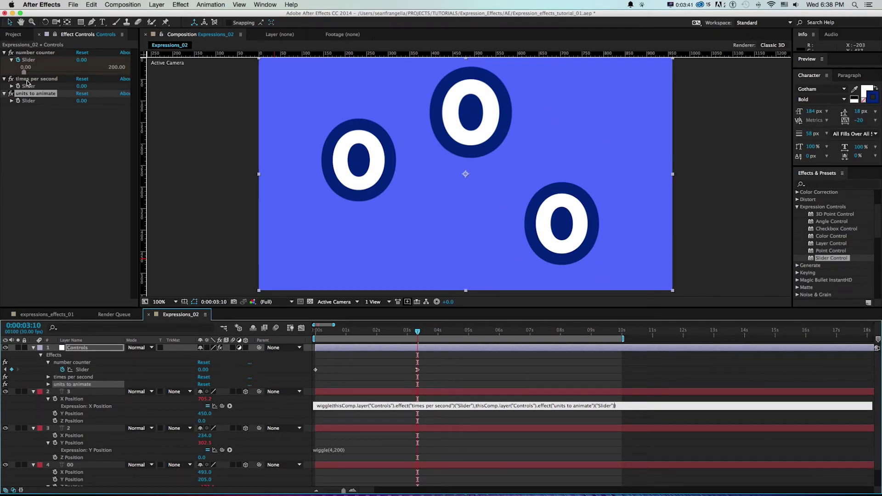
pyautogui.click(417, 373)
pyautogui.moveTo(336, 332); pyautogui.dragTo(314, 332)
pyautogui.moveTo(81, 86); pyautogui.dragTo(96, 87)
# Step: Undo the test drags, then set times per second to 10 and units to animate to 300
pyautogui.moveTo(82, 101); pyautogui.dragTo(97, 101)
pyautogui.press('space')
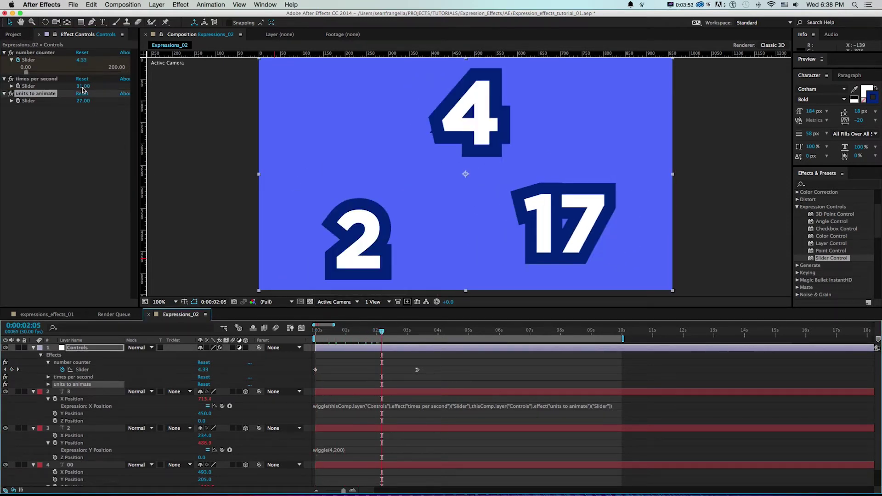
pyautogui.press('super+z')
pyautogui.press('super+z')
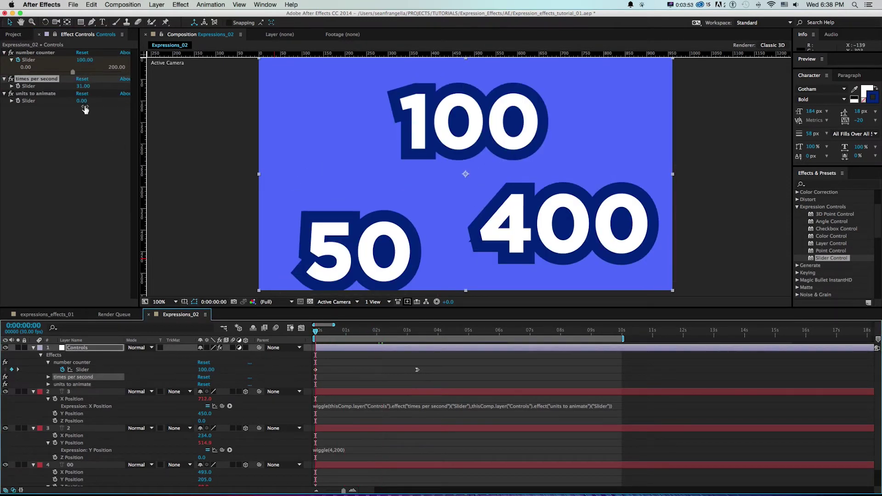
pyautogui.click(37, 82)
pyautogui.click(80, 86)
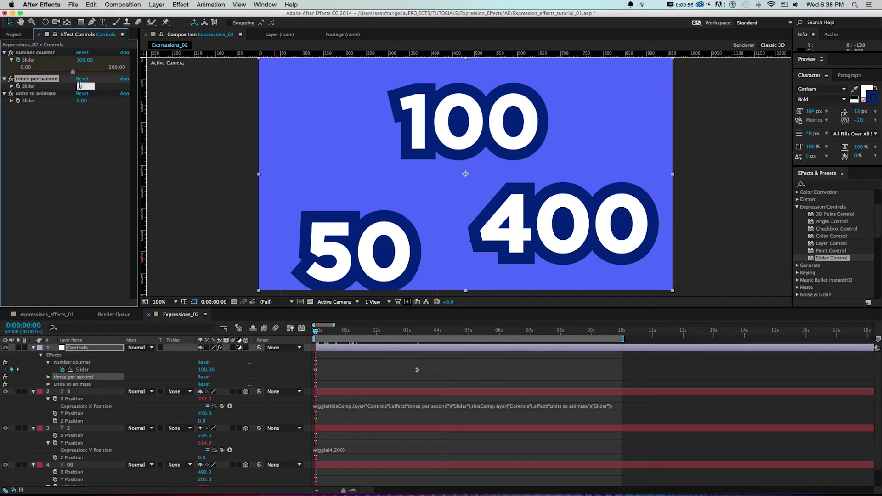
pyautogui.click(81, 122)
pyautogui.click(82, 102)
pyautogui.write('3')
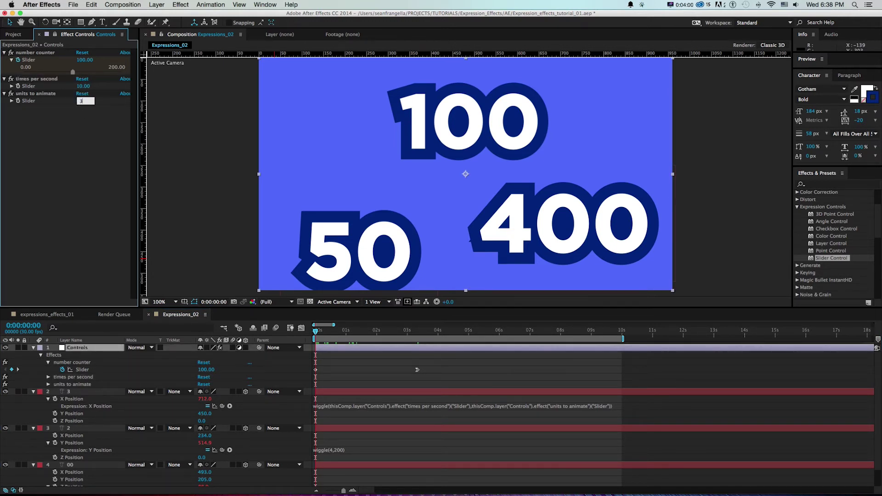
pyautogui.write('00')
pyautogui.press('Return')
# Step: Keyframe both sliders at the start, then set both to 0 at 3:10
pyautogui.moveTo(324, 327); pyautogui.dragTo(282, 323)
pyautogui.moveTo(18, 86); pyautogui.dragTo(18, 101)
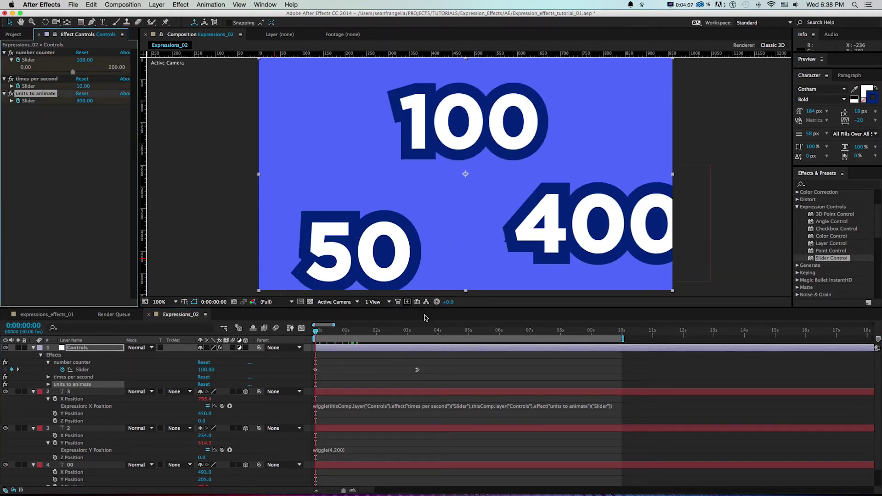
pyautogui.click(417, 332)
pyautogui.click(83, 87)
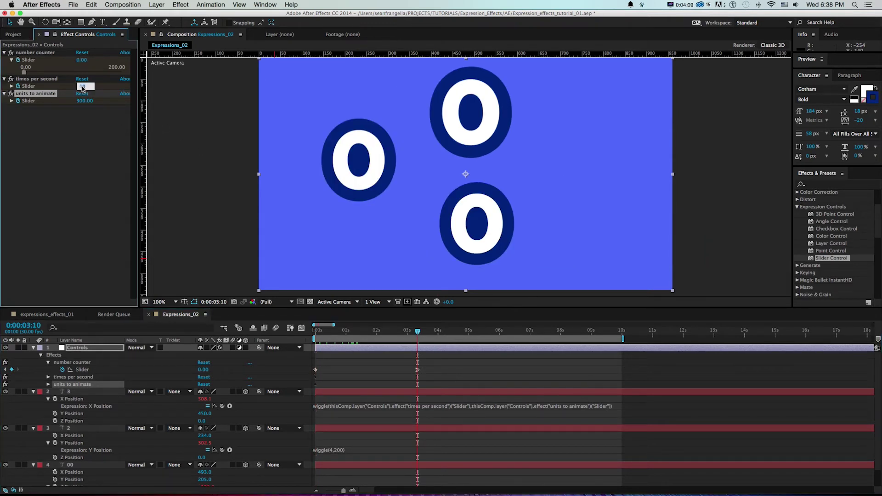
pyautogui.write('0')
pyautogui.press('Tab')
pyautogui.write('0')
pyautogui.press('Return')
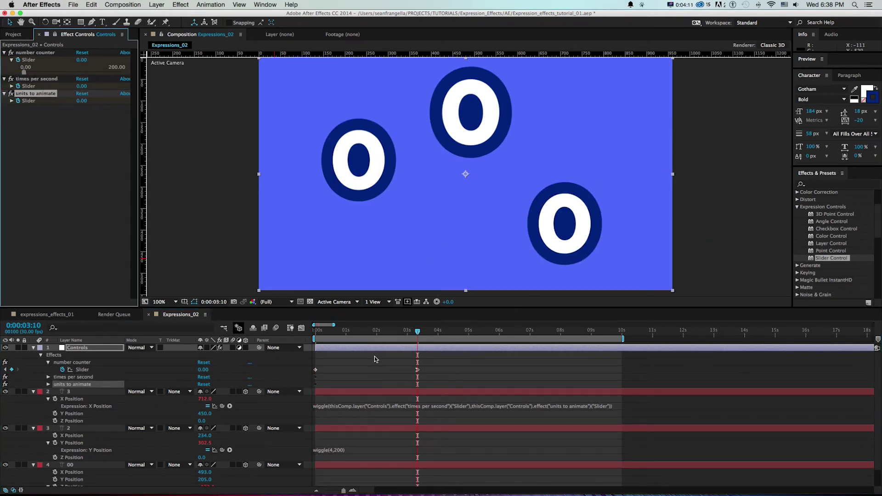
# Step: Apply Easy Ease In to both slider keyframes at 3:10
pyautogui.press('u')
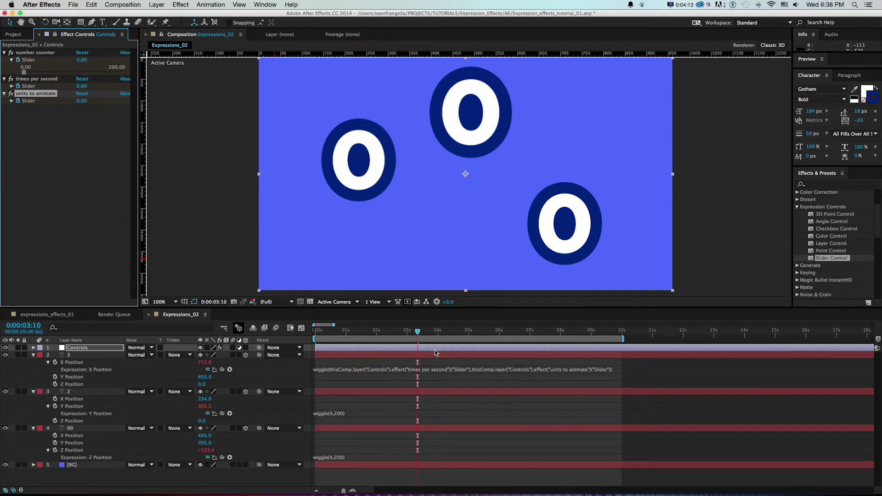
pyautogui.press('u')
pyautogui.moveTo(434, 373); pyautogui.dragTo(405, 396)
pyautogui.rightClick(418, 392)
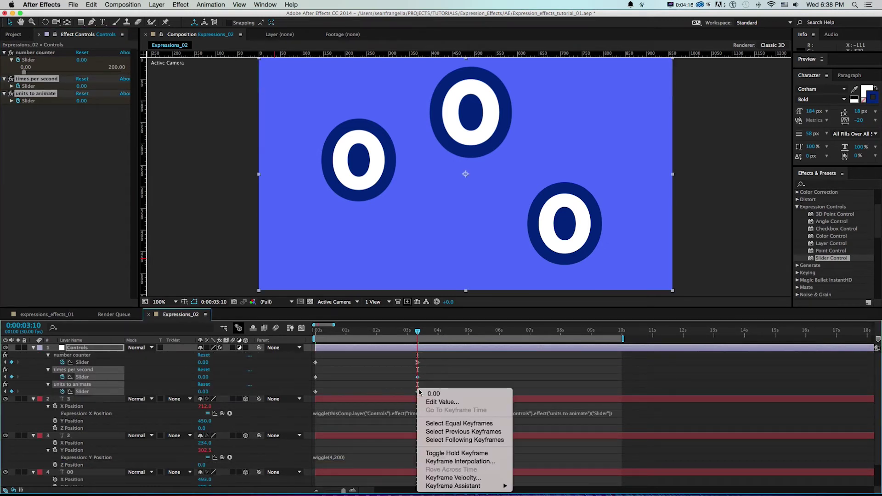
pyautogui.moveTo(503, 486)
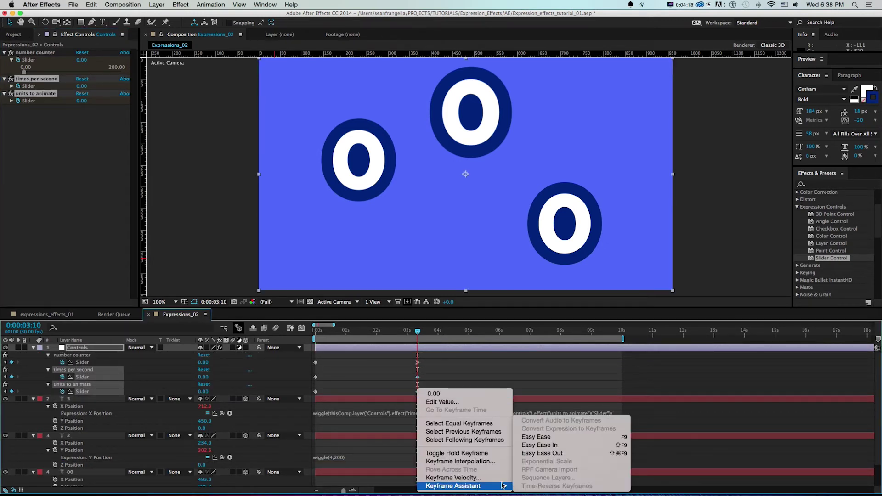
pyautogui.click(530, 446)
# Step: In the Graph Editor, stretch the 3:10 incoming ease influence to about 87%
pyautogui.moveTo(429, 372); pyautogui.dragTo(302, 401)
pyautogui.click(302, 328)
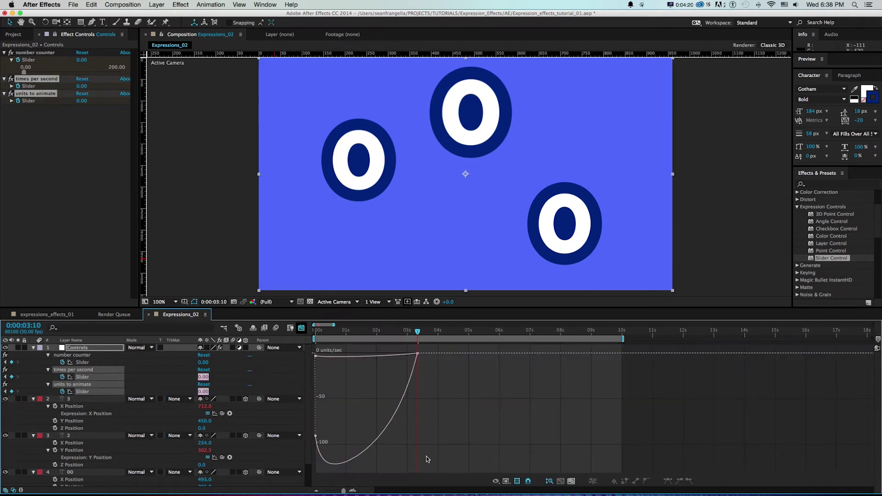
pyautogui.moveTo(441, 393); pyautogui.dragTo(335, 345)
# Step: Close the speed graph, preview the easing counters, and open layer 3's X Position expression at 0:17
pyautogui.click(301, 328)
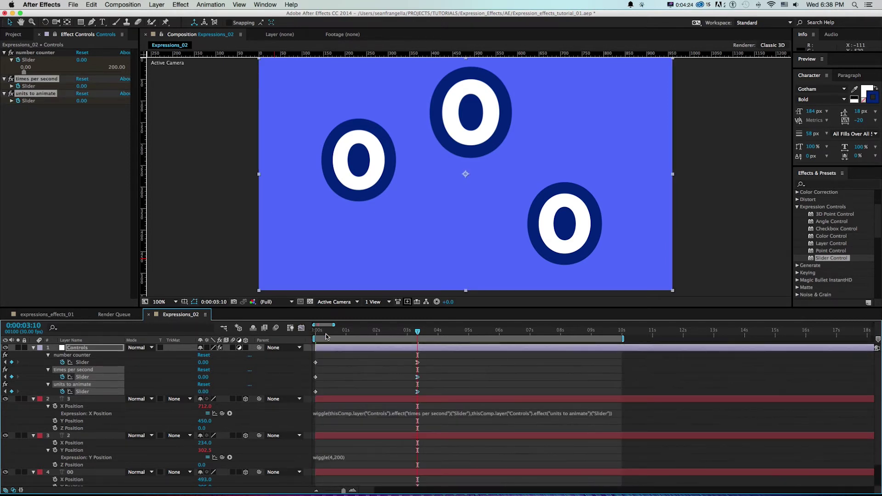
pyautogui.press('space')
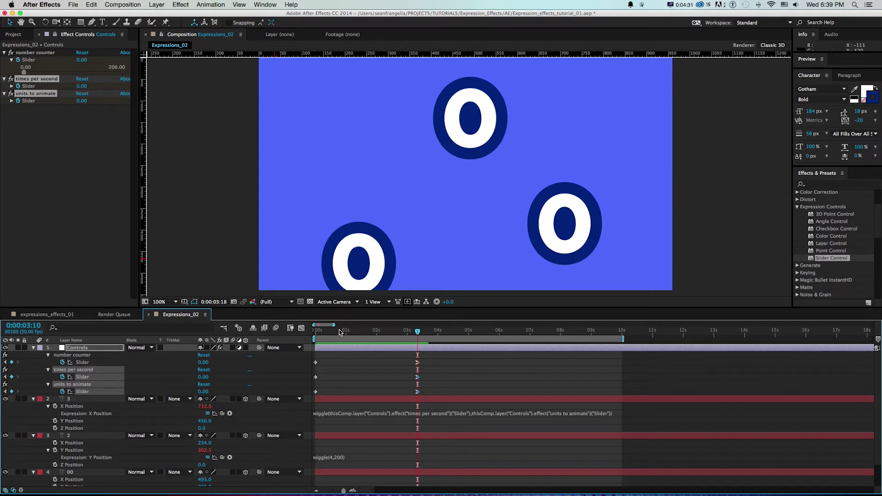
pyautogui.press('space')
pyautogui.moveTo(348, 333); pyautogui.dragTo(333, 332)
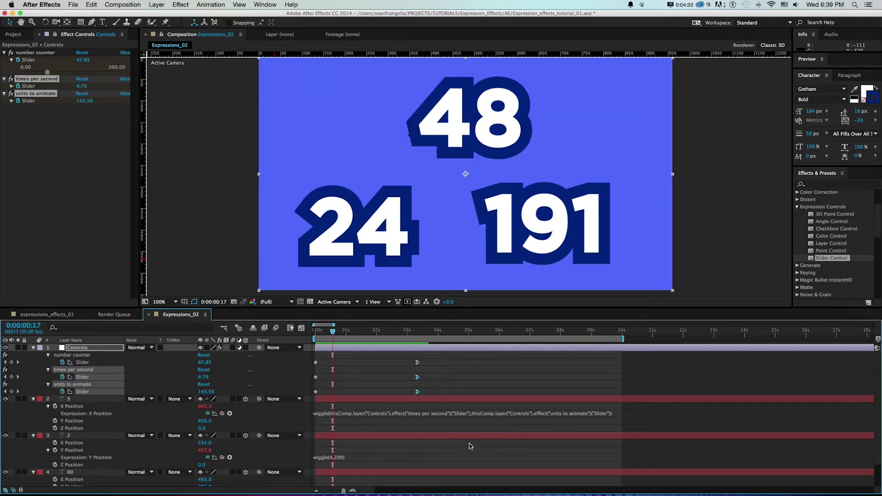
pyautogui.click(377, 413)
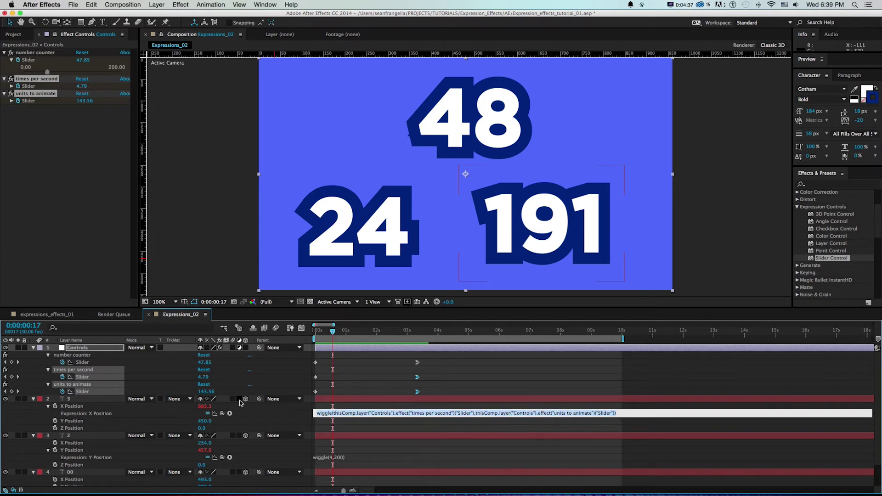
# Step: Paste the slider-driven wiggle expression into layer 2's Y Position and layer 00's Z Position
pyautogui.click(322, 444)
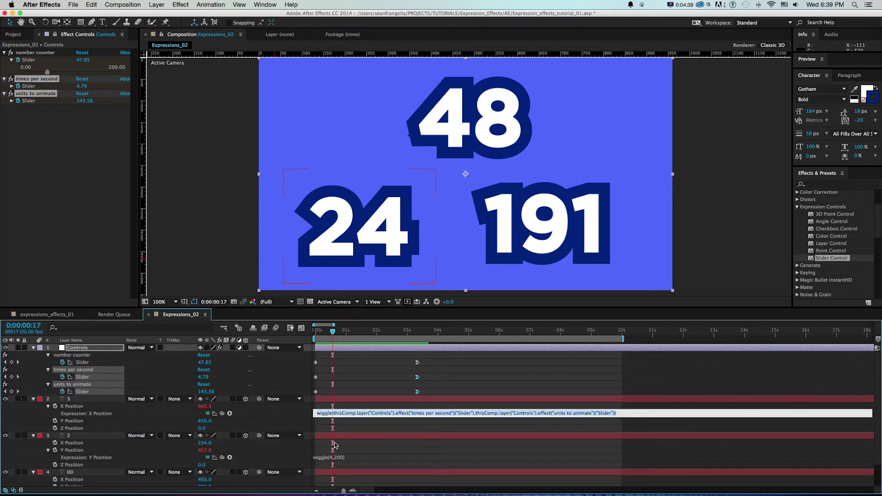
pyautogui.click(336, 457)
pyautogui.write('wiggle(thisComp.layer("Controls").effect("times per second")("Slider"),thisComp.layer("Controls").effect("units to animate")("Slider"))')
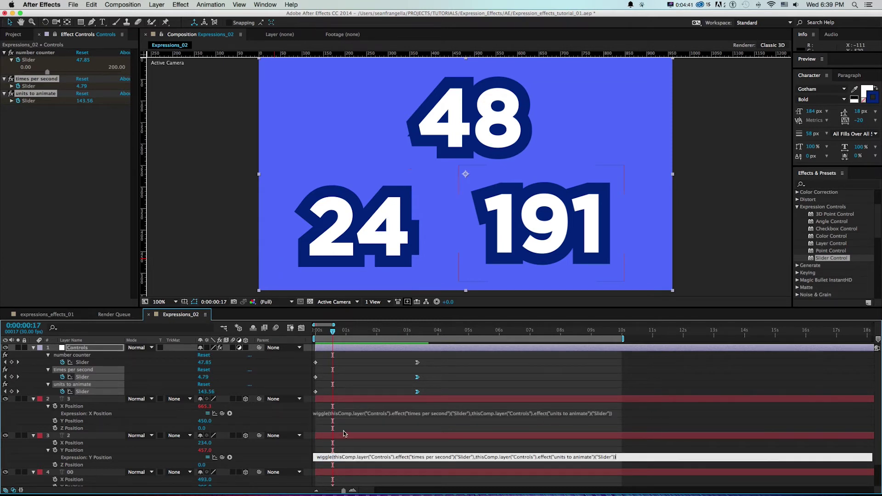
pyautogui.click(342, 430)
pyautogui.scroll(-2, 342, 430)
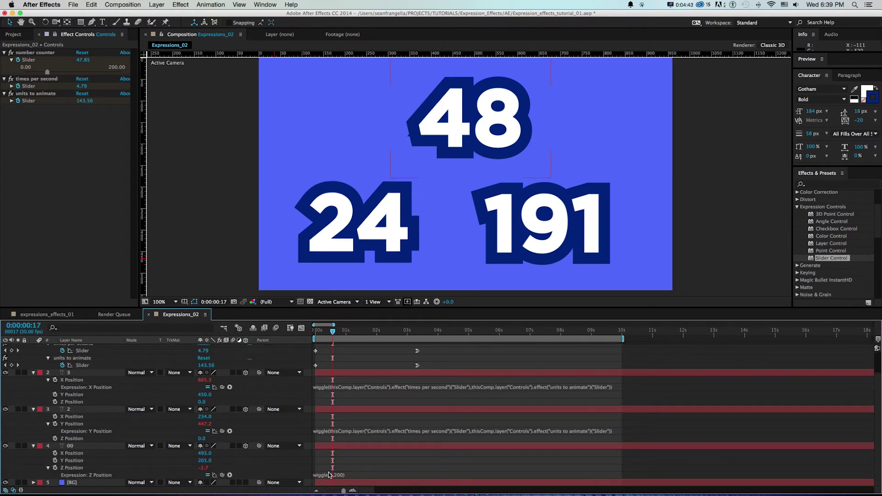
pyautogui.click(331, 475)
pyautogui.write('wiggle(thisComp.layer("Controls").effect("times per second")("Slider"),thisComp.layer("Controls").effect("units to animate")("Slider"))')
pyautogui.click(368, 438)
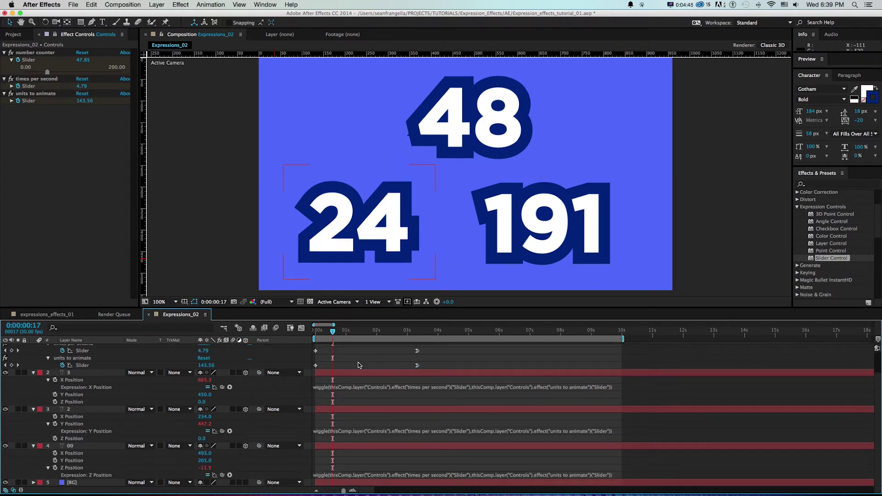
# Step: Check the wiggle over the first second, enable composition motion blur, and collapse the layer properties
pyautogui.moveTo(334, 332); pyautogui.dragTo(379, 336)
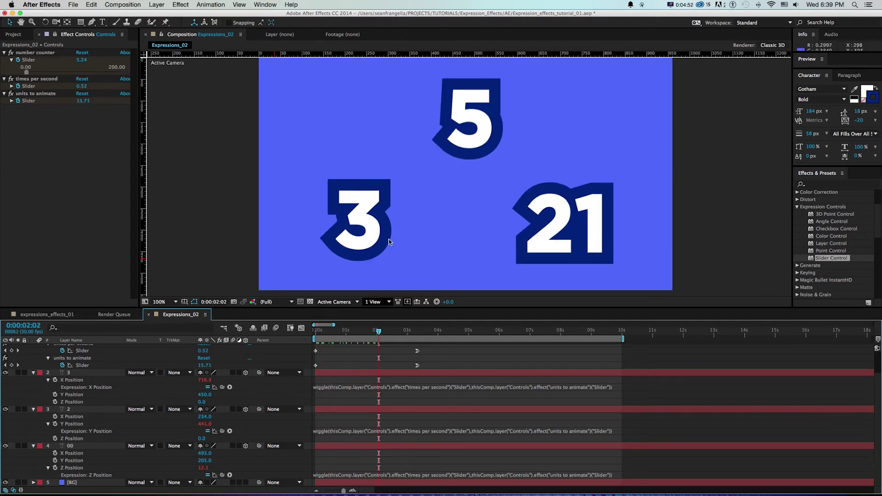
pyautogui.click(276, 328)
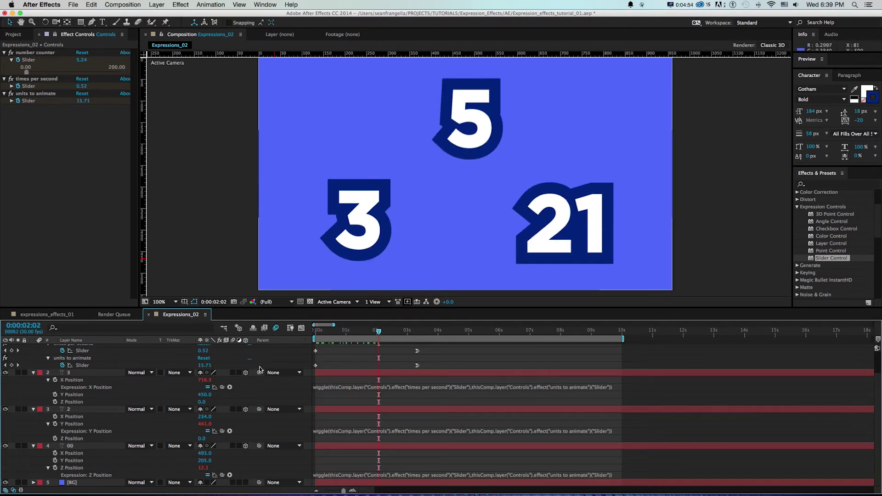
pyautogui.scroll(2, 248, 363)
pyautogui.press('u')
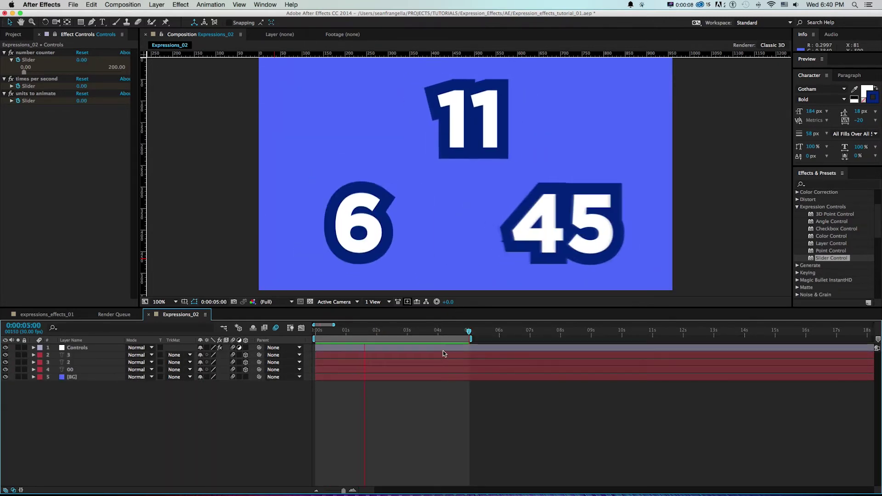
# Step: Review the counters and the Controls layer's keyframed sliders, then reveal every layer's expressions with E
pyautogui.moveTo(383, 331)
pyautogui.mouseDown()
pyautogui.moveTo(355, 333)
pyautogui.moveTo(392, 334)
pyautogui.mouseUp()
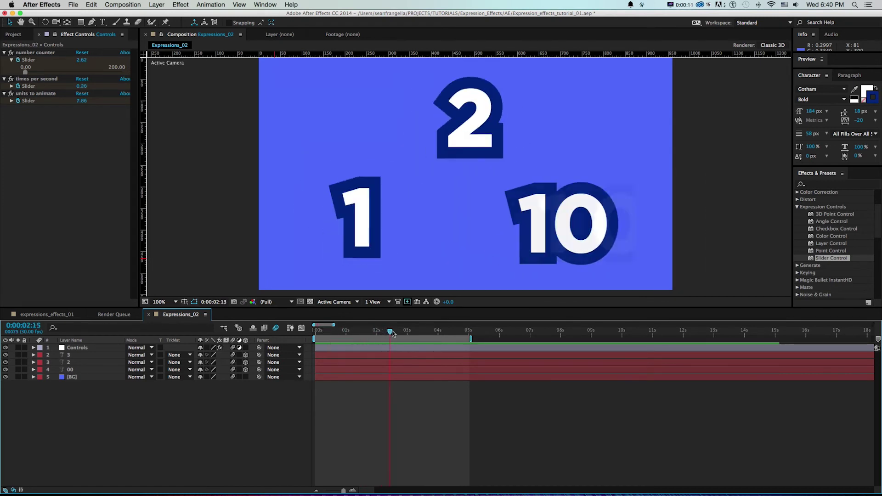
pyautogui.click(385, 347)
pyautogui.press('u')
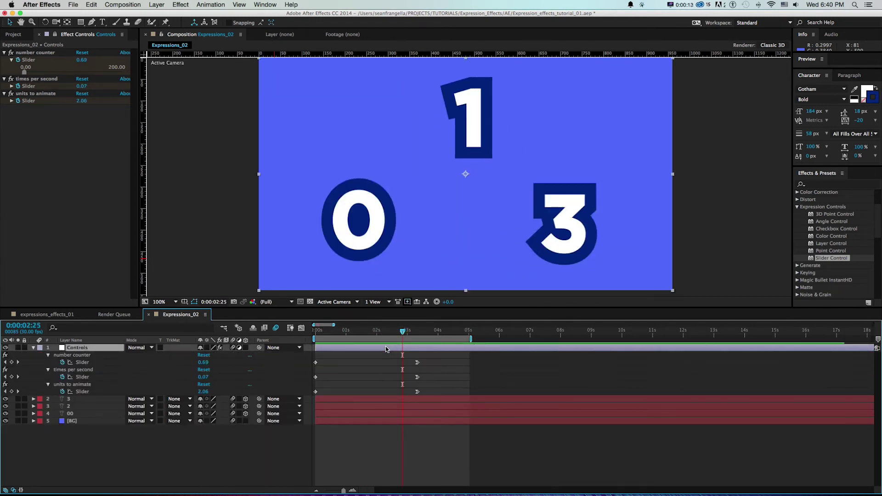
pyautogui.moveTo(347, 332); pyautogui.dragTo(313, 291)
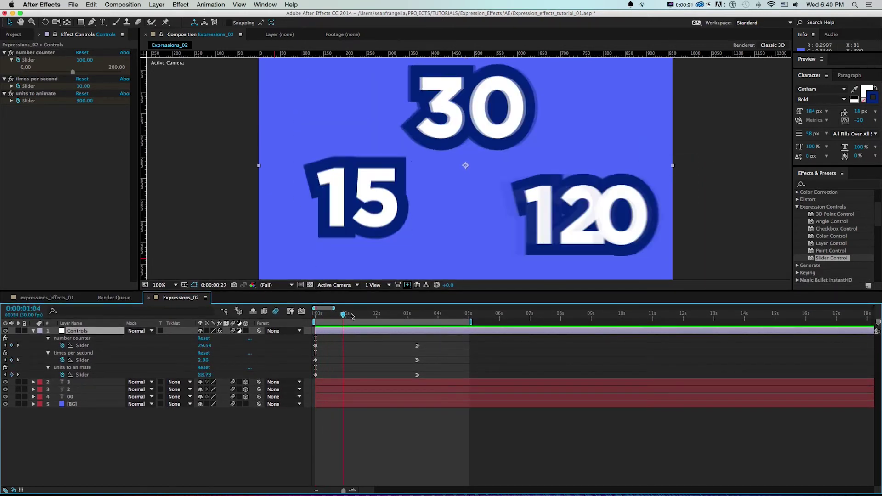
pyautogui.moveTo(315, 317); pyautogui.dragTo(361, 315)
pyautogui.click(106, 428)
pyautogui.press('e')
pyautogui.press('e')
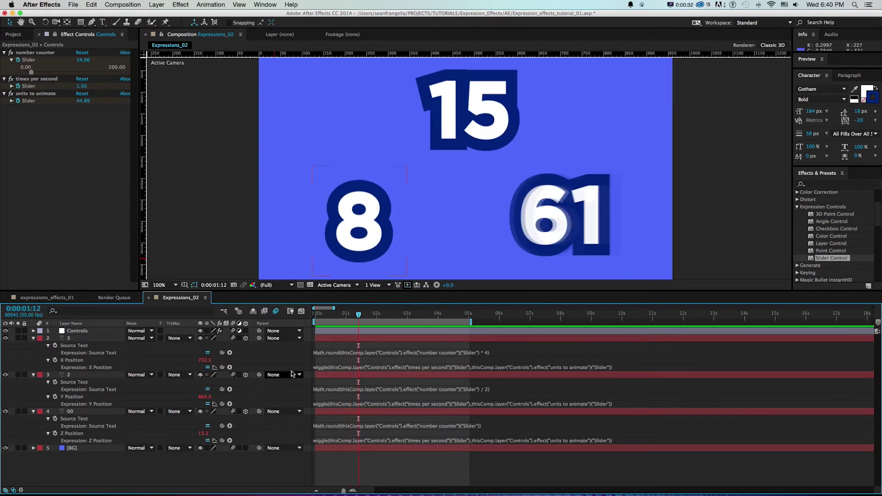
# Step: Undo the accidental move of layer 3, then bring up the TextEdit expression notes scrolled down
pyautogui.moveTo(76, 339); pyautogui.dragTo(78, 404)
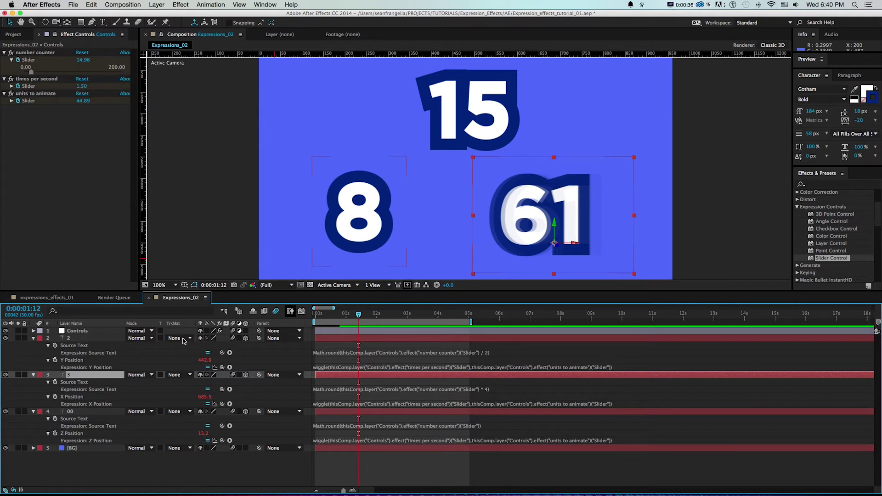
pyautogui.press('super+z')
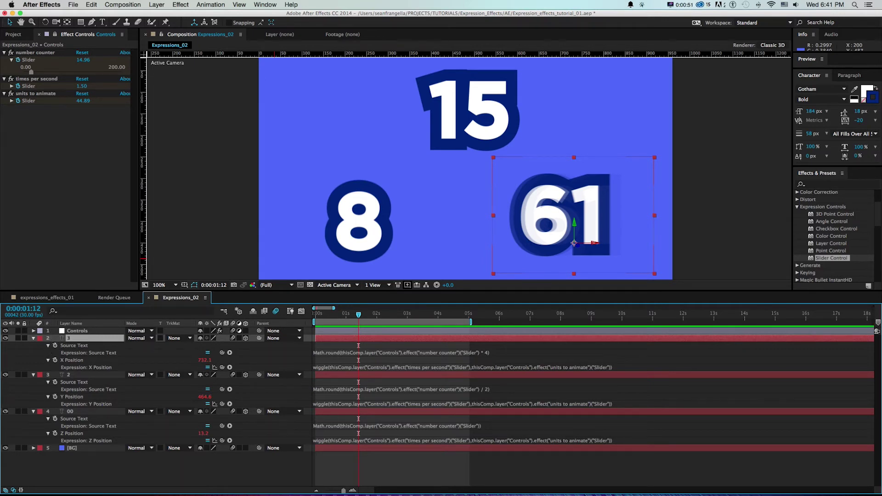
pyautogui.hotkey('ctrl', 'Up')
pyautogui.click(557, 63)
pyautogui.scroll(-7, 520, 346)
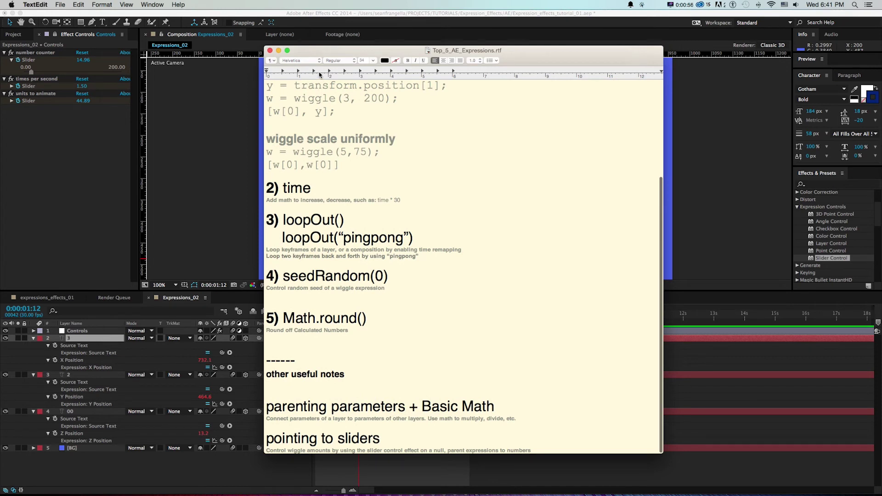
# Step: Highlight the 0 in the seedRandom(0) example, then close the notes window
pyautogui.moveTo(284, 276); pyautogui.dragTo(391, 277)
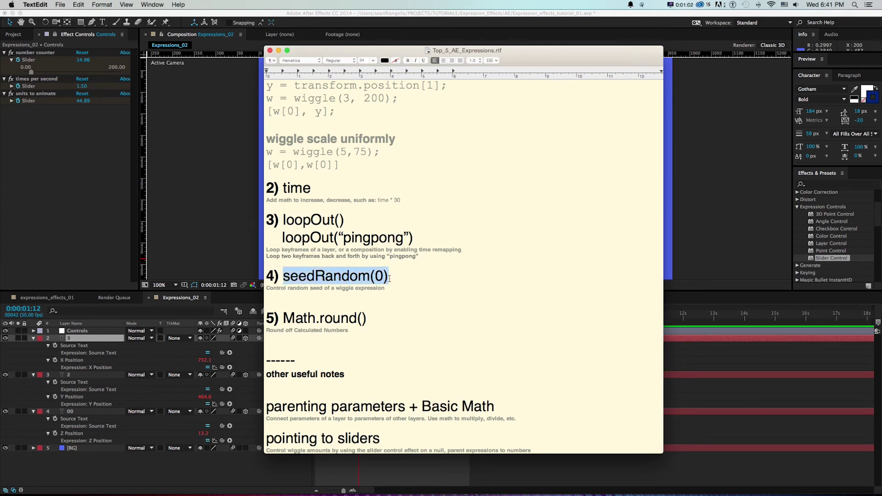
pyautogui.click(376, 277)
pyautogui.hotkey('shift', 'Right')
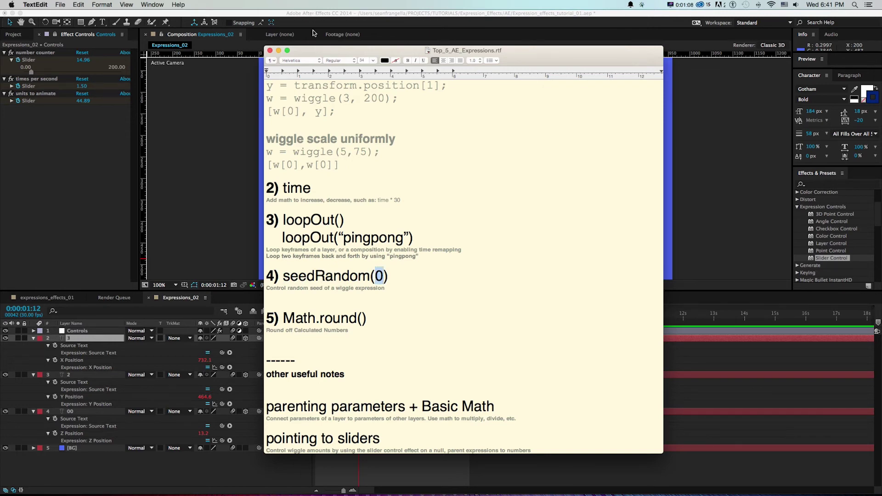
pyautogui.press('super+w')
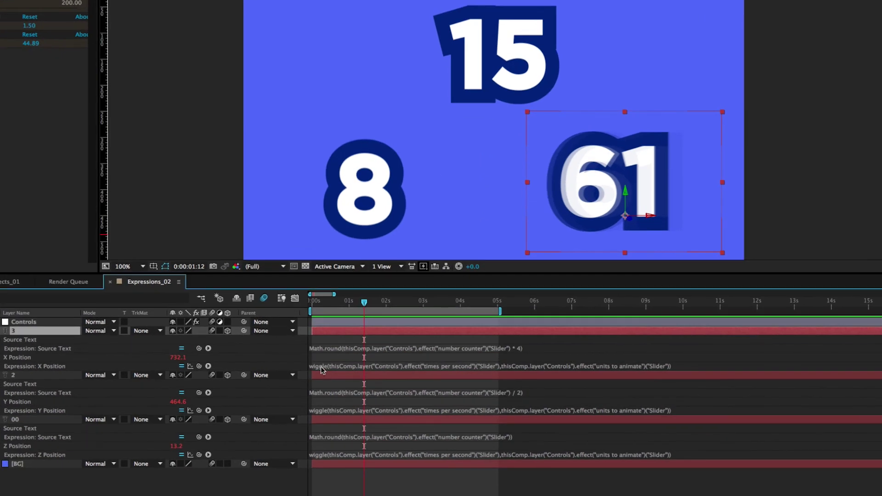
# Step: Add seedRandom(0) at the start of layer 3's X Position wiggle expression
pyautogui.click(319, 368)
pyautogui.hotkey('ctrl', 'c')
pyautogui.click(315, 367)
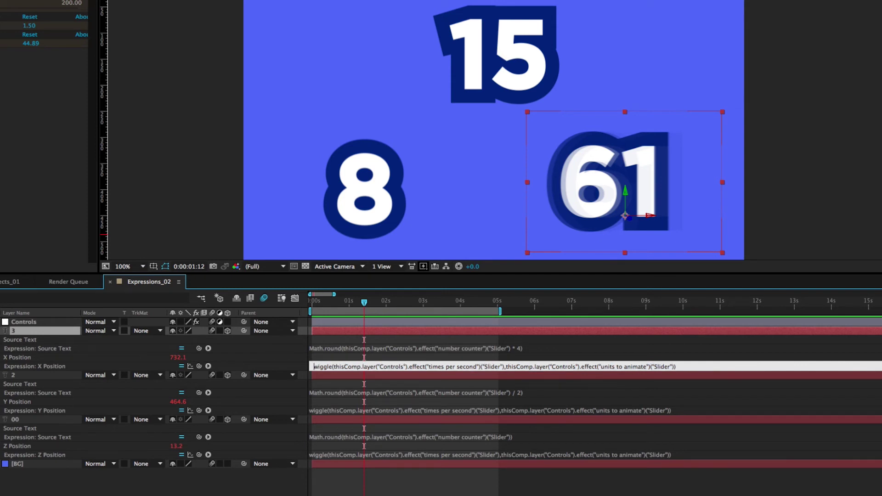
pyautogui.hotkey('ctrl', 'a')
pyautogui.press('BackSpace')
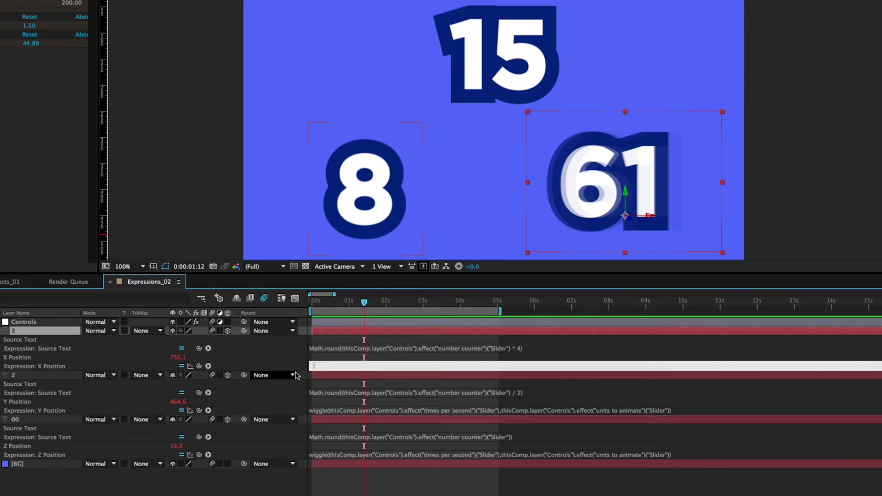
pyautogui.hotkey('ctrl', 'v')
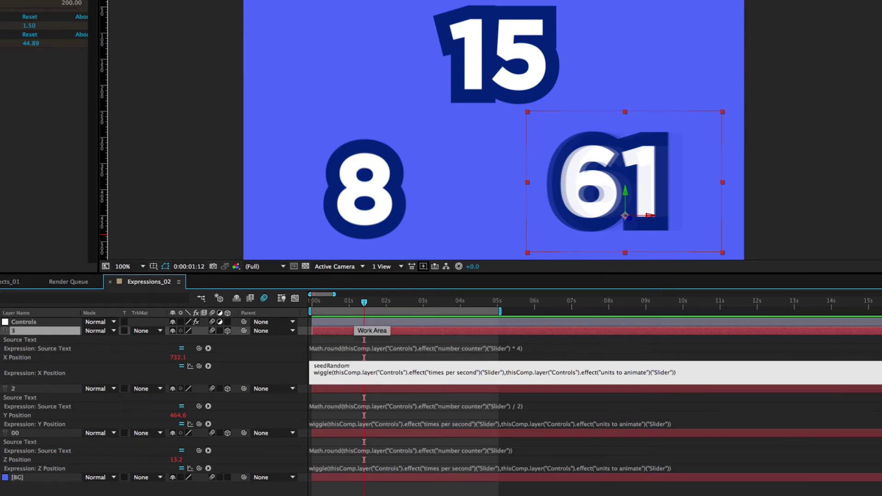
pyautogui.write('0')
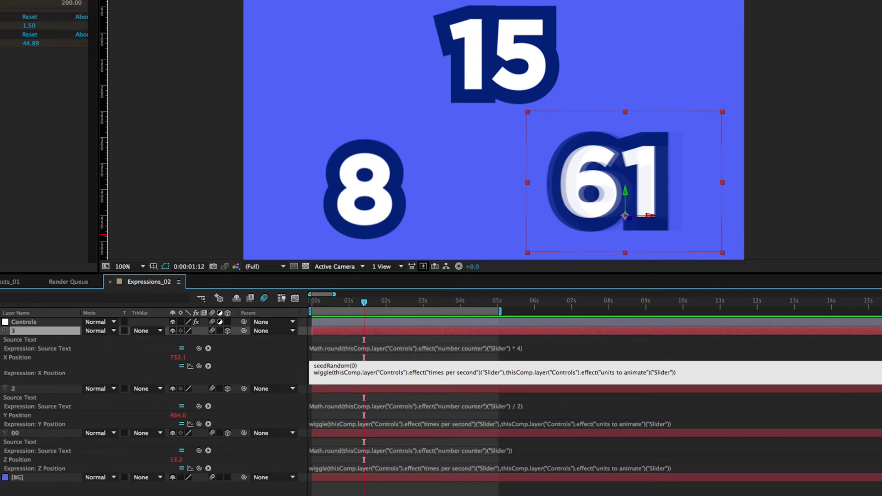
pyautogui.press('KP_Enter')
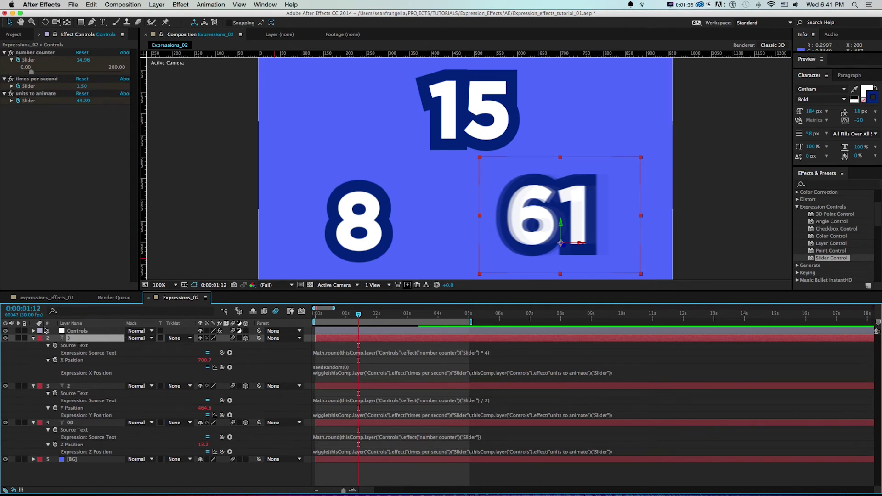
# Step: Change the seed to seedRandom(1) and undo an accidental layer move
pyautogui.click(348, 368)
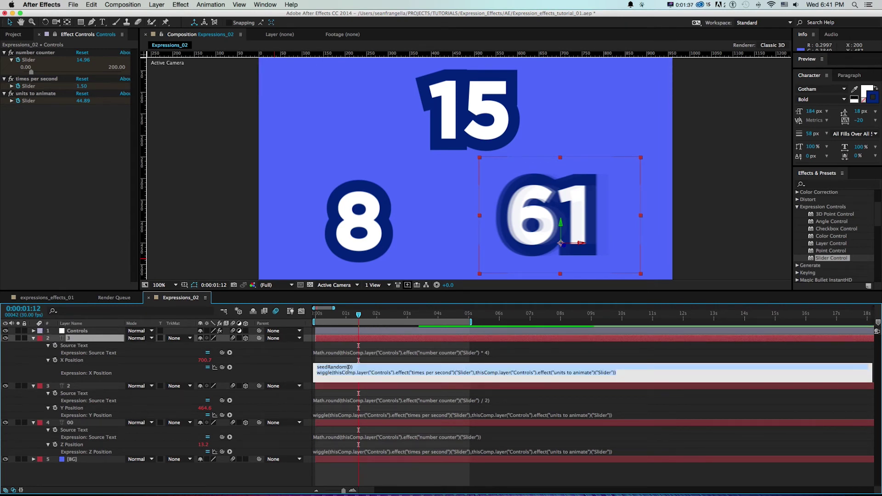
pyautogui.press('BackSpace')
pyautogui.write('1')
pyautogui.press('KP_Enter')
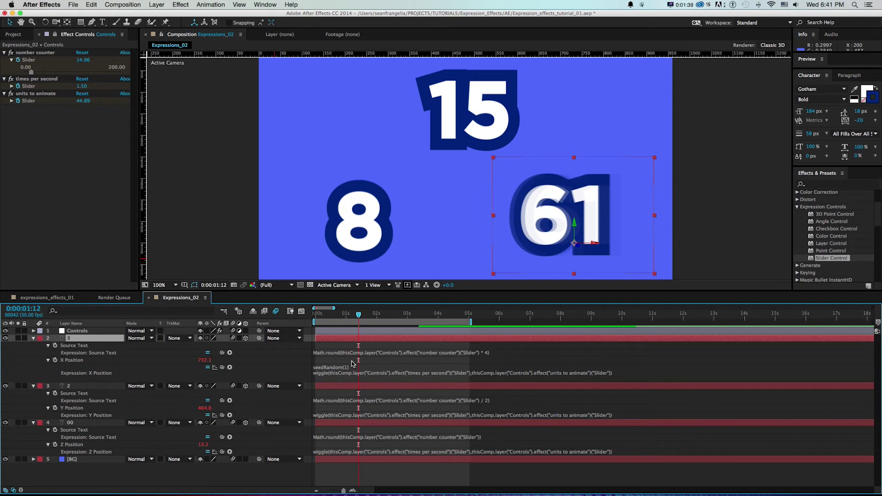
pyautogui.moveTo(67, 334); pyautogui.dragTo(69, 418)
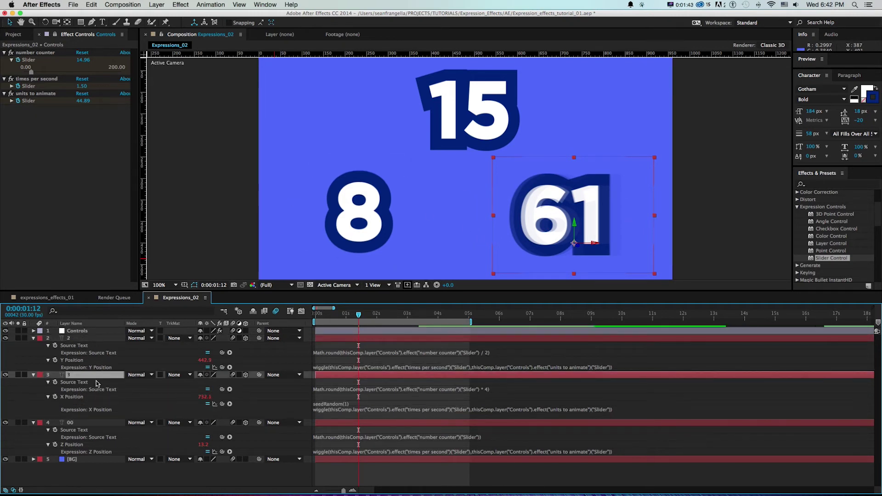
pyautogui.press('super+z')
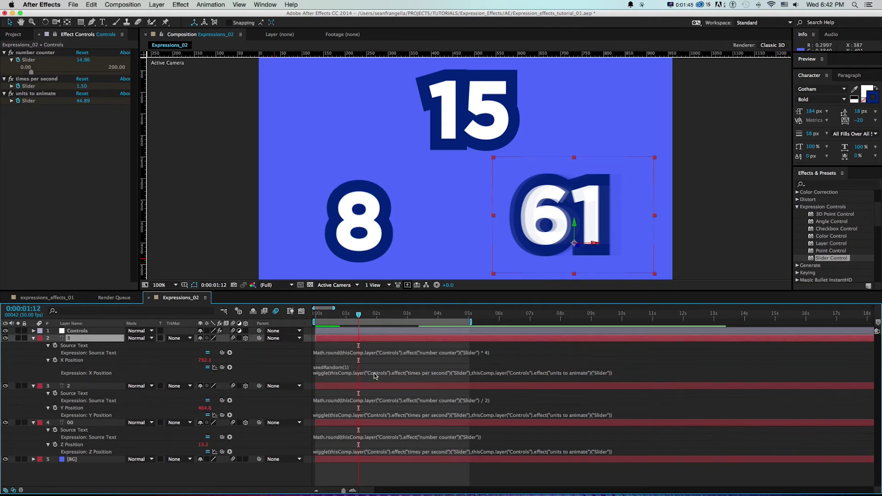
# Step: Copy the seedRandom(1) line into the Y and Z Position expressions
pyautogui.click(343, 370)
pyautogui.moveTo(353, 368); pyautogui.dragTo(215, 365)
pyautogui.press('super+c')
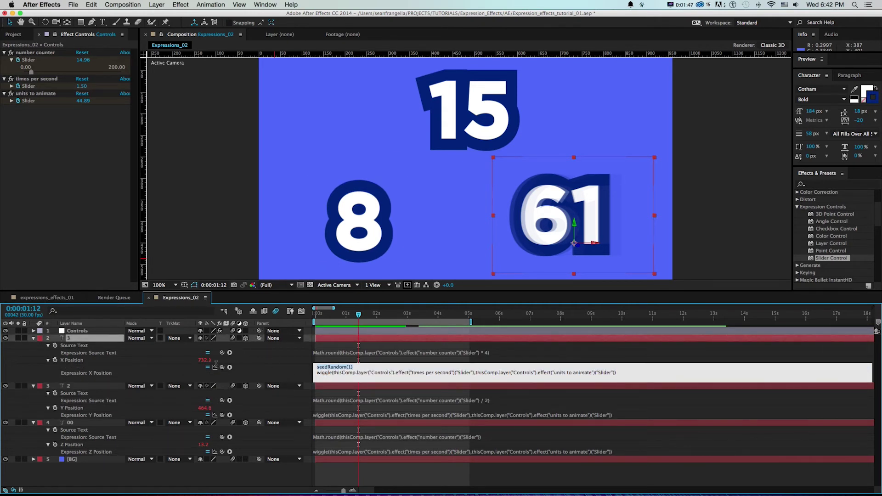
pyautogui.click(330, 410)
pyautogui.press('super+v')
pyautogui.click(323, 452)
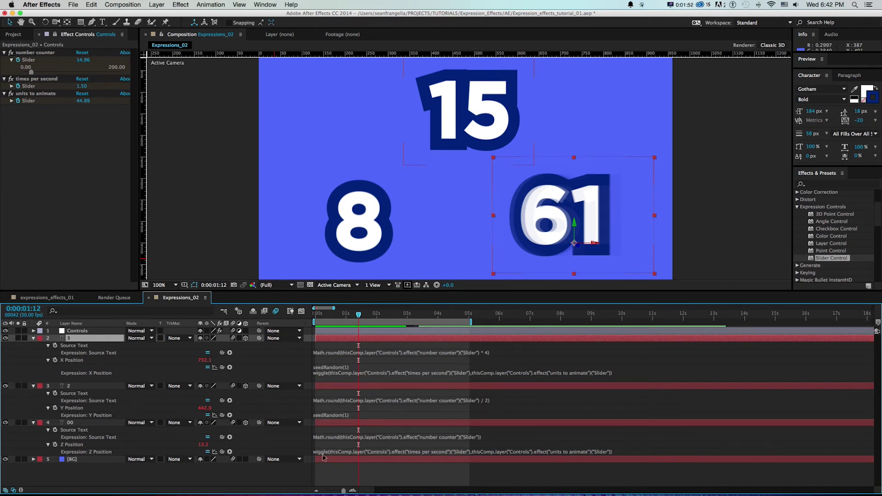
pyautogui.click(323, 453)
pyautogui.press('Left')
pyautogui.press('super+a')
pyautogui.press('super+v')
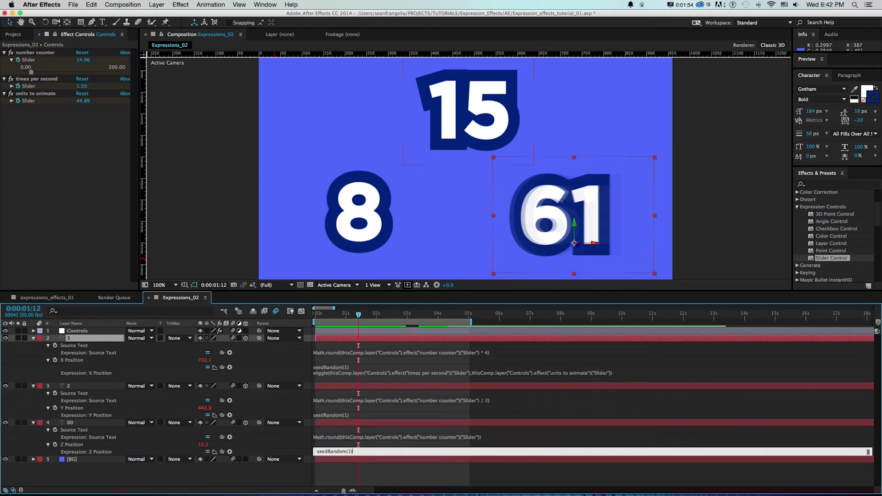
pyautogui.click(320, 346)
# Step: Check the seeded wiggles and compare them with the expressions_effects_01 comp's hue-shifting counters
pyautogui.moveTo(359, 315)
pyautogui.mouseDown()
pyautogui.moveTo(368, 316)
pyautogui.moveTo(350, 316)
pyautogui.mouseUp()
pyautogui.click(78, 331)
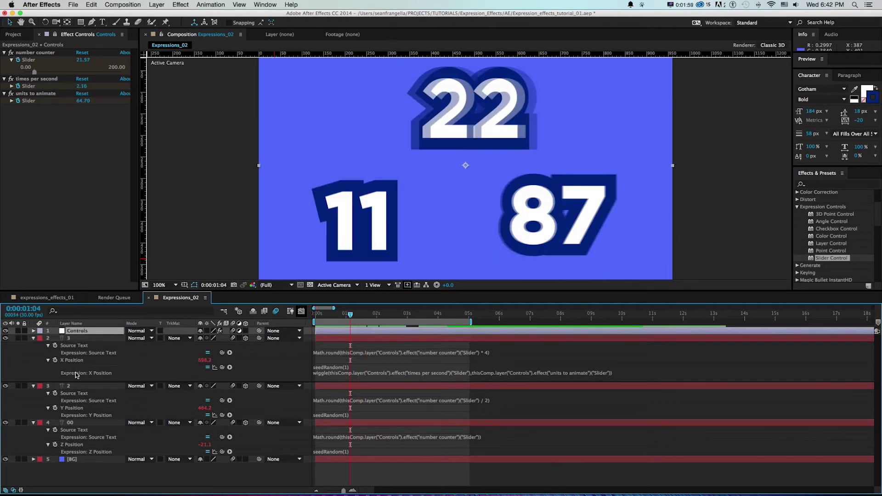
pyautogui.click(61, 299)
pyautogui.click(327, 317)
pyautogui.moveTo(328, 320); pyautogui.dragTo(535, 327)
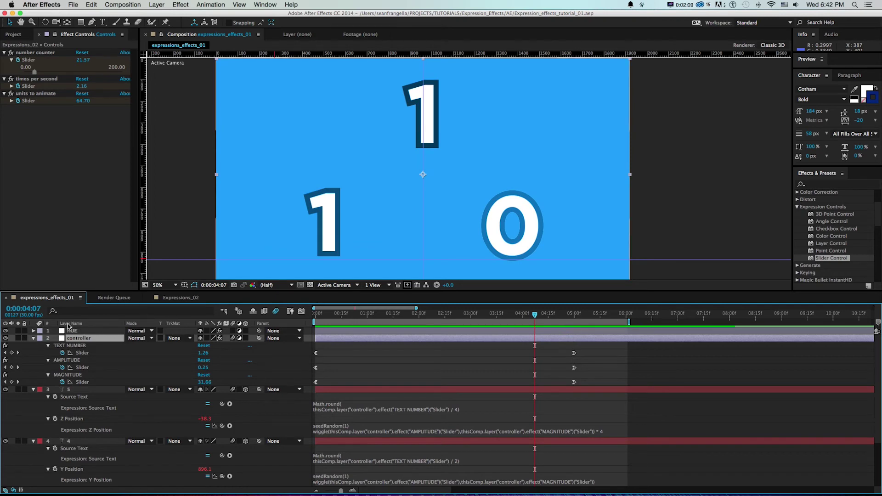
pyautogui.moveTo(449, 316); pyautogui.dragTo(572, 326)
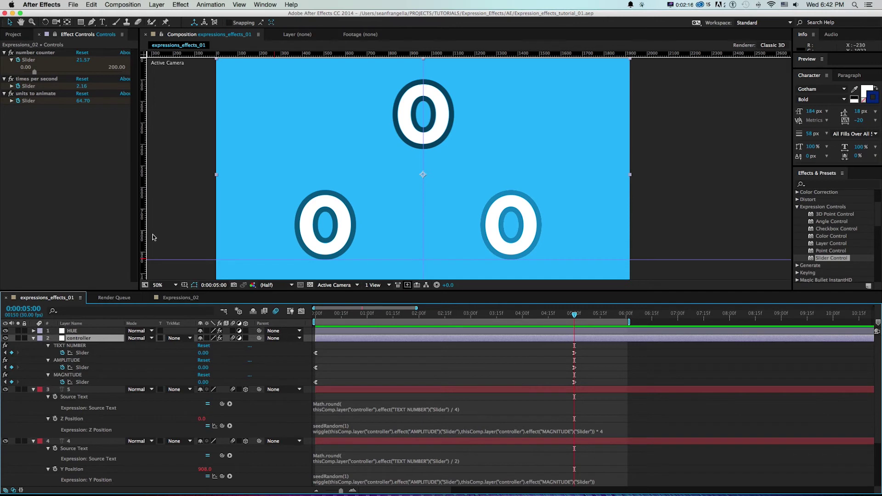
pyautogui.click(172, 298)
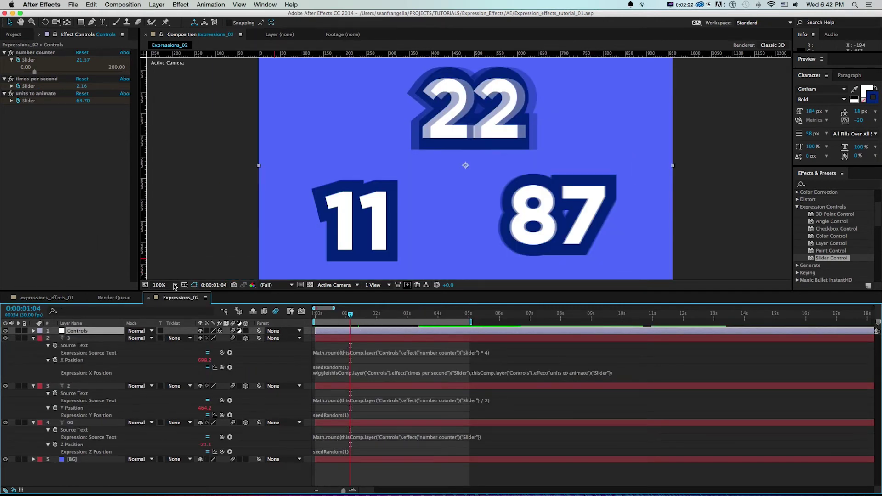
# Step: Add a new adjustment layer from the Layer menu and rename it 'hue'
pyautogui.click(155, 5)
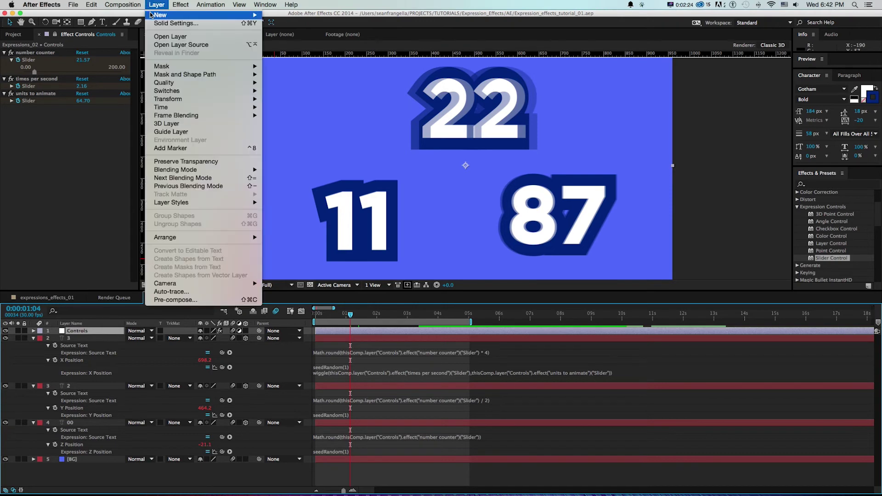
pyautogui.moveTo(151, 15)
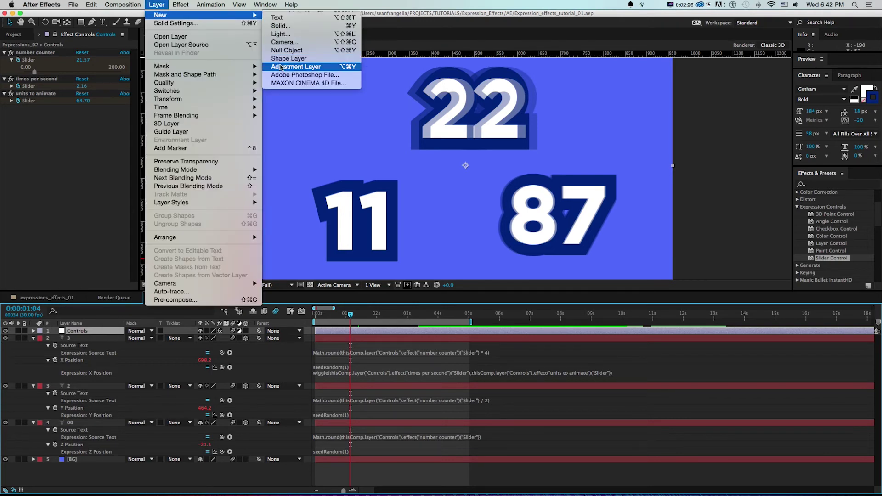
pyautogui.click(280, 67)
pyautogui.press('Return')
pyautogui.write('hue')
pyautogui.press('Return')
# Step: Search the effects for 'hue' and apply Hue/Saturation to the hue layer
pyautogui.click(56, 35)
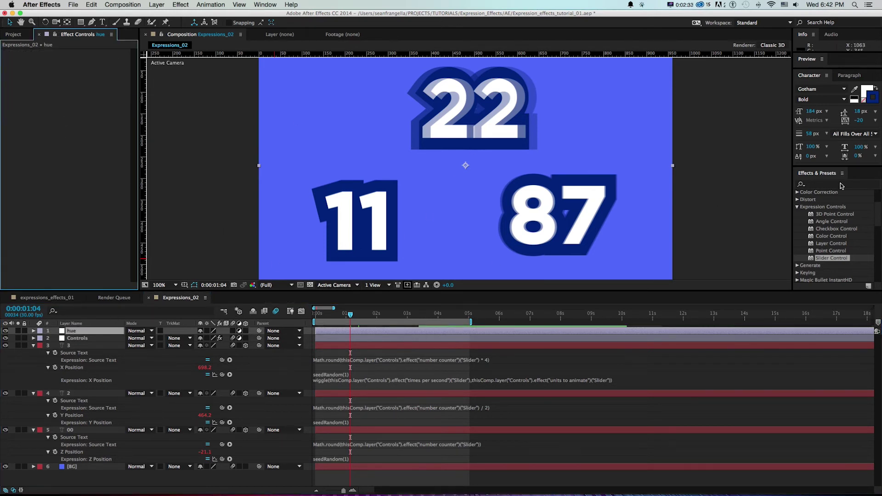
pyautogui.click(822, 184)
pyautogui.write('hue')
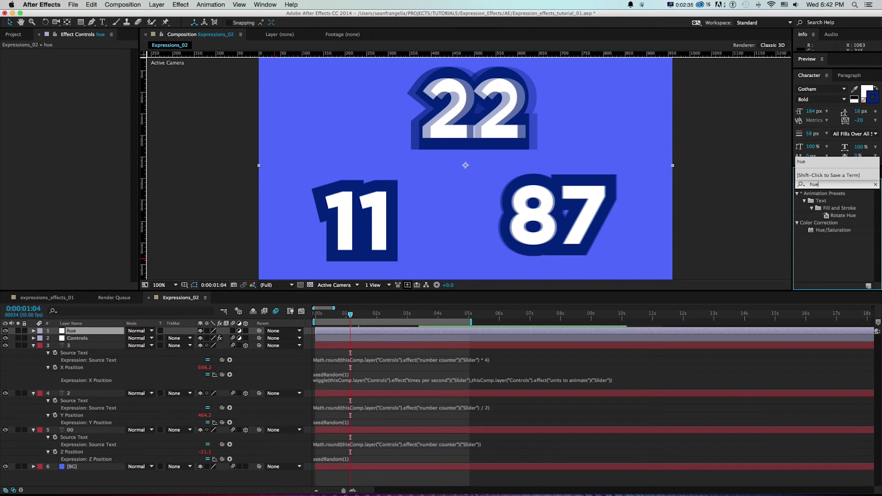
pyautogui.moveTo(812, 230); pyautogui.dragTo(71, 331)
# Step: Turn on Colorize at saturation 91, test hue sweeps, and revert Colorize Hue to 0
pyautogui.click(78, 158)
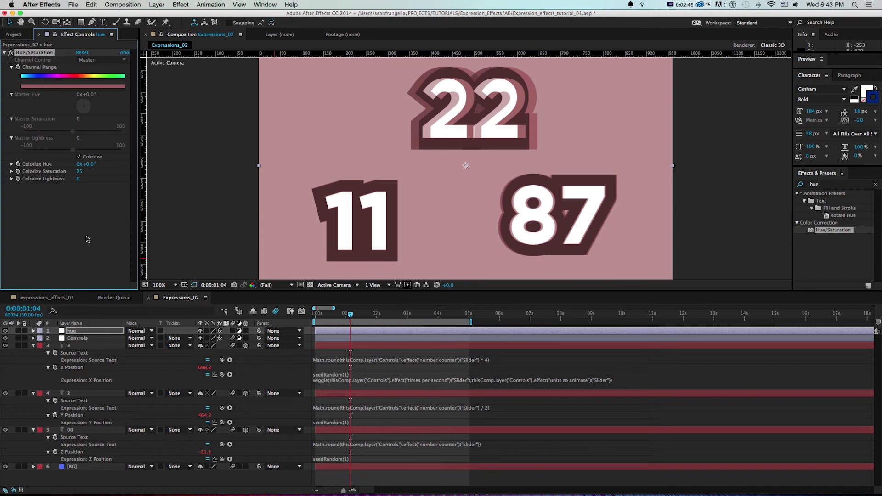
pyautogui.moveTo(79, 174)
pyautogui.mouseDown()
pyautogui.moveTo(112, 174)
pyautogui.moveTo(81, 174)
pyautogui.mouseUp()
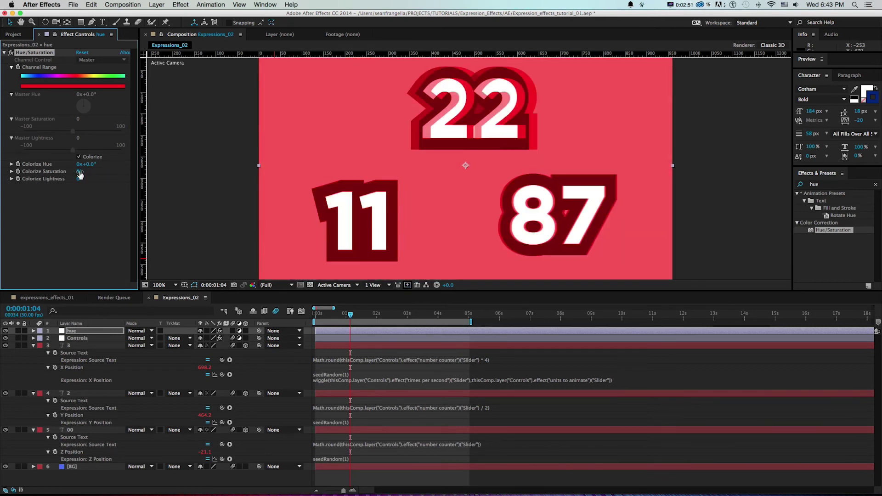
pyautogui.click(12, 165)
pyautogui.moveTo(105, 164); pyautogui.dragTo(200, 166)
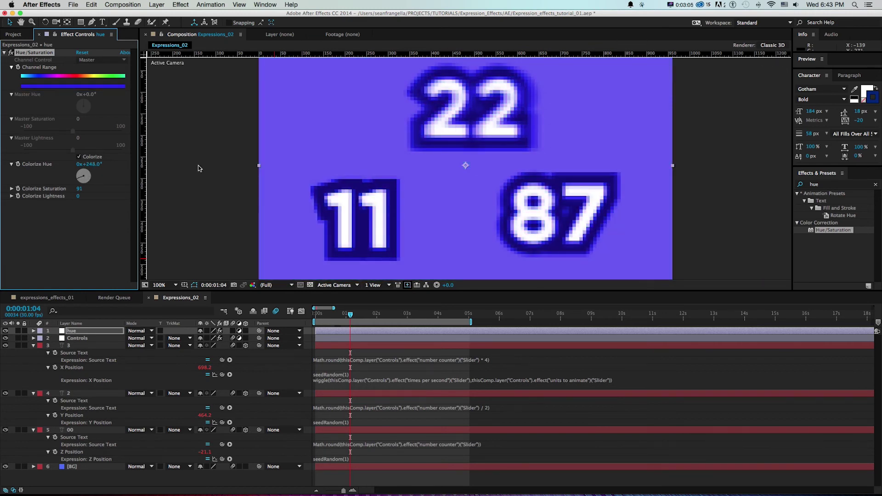
pyautogui.press('super+z')
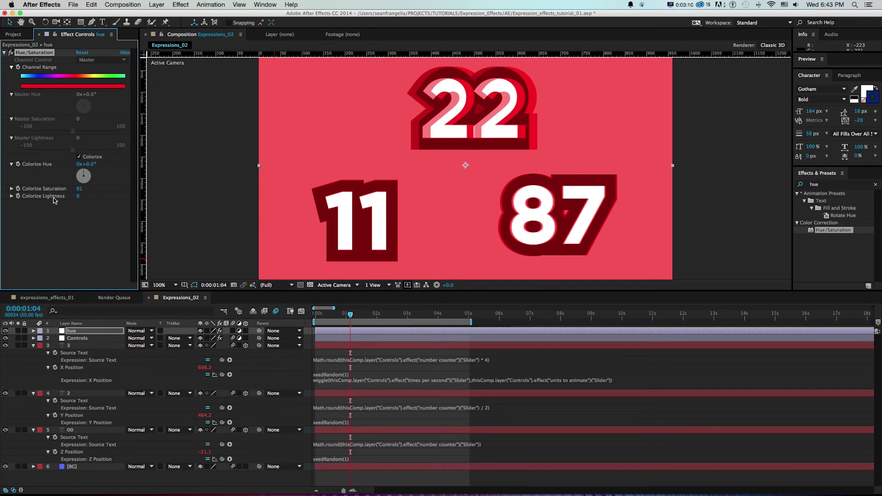
pyautogui.click(74, 332)
pyautogui.click(77, 338)
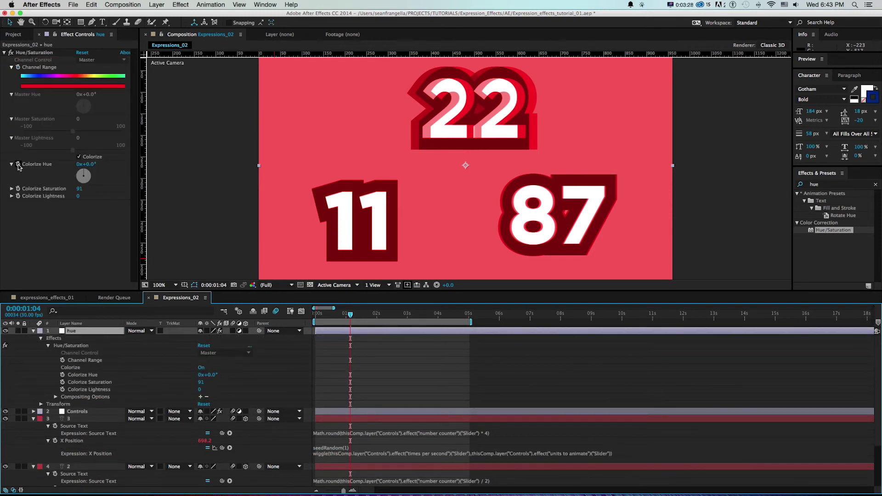
# Step: Add an expression to Colorize Hue linking it to the number counter slider
pyautogui.keyDown('alt'); pyautogui.click(18, 164); pyautogui.keyUp('alt')
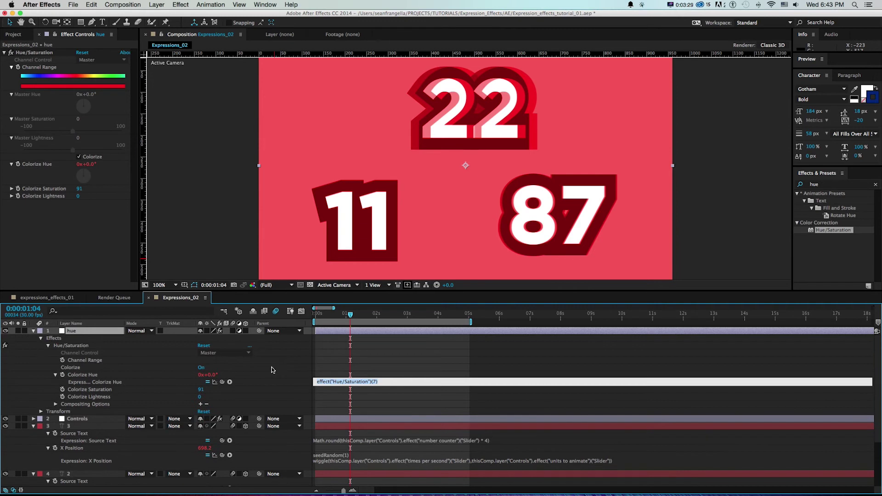
pyautogui.click(73, 419)
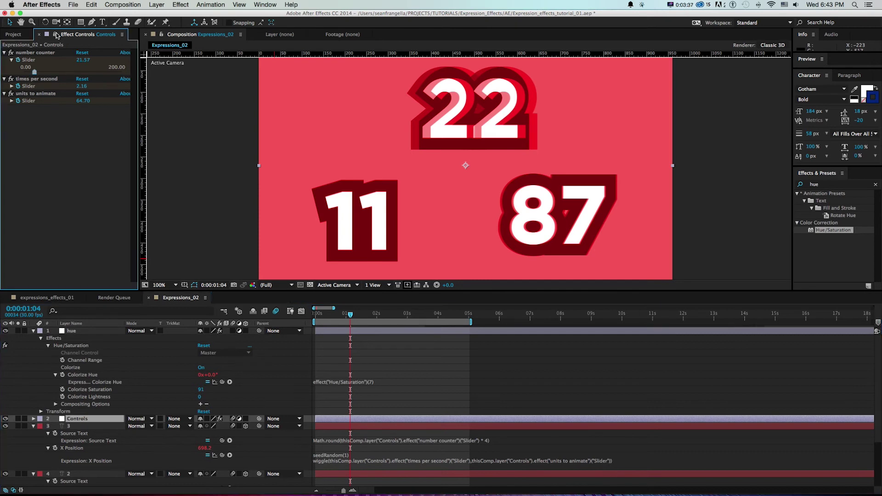
pyautogui.click(322, 383)
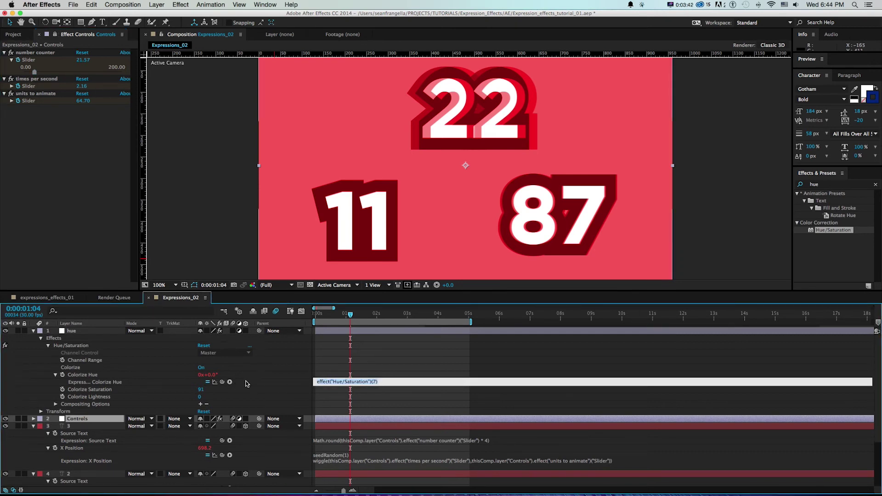
pyautogui.moveTo(223, 382); pyautogui.dragTo(29, 60)
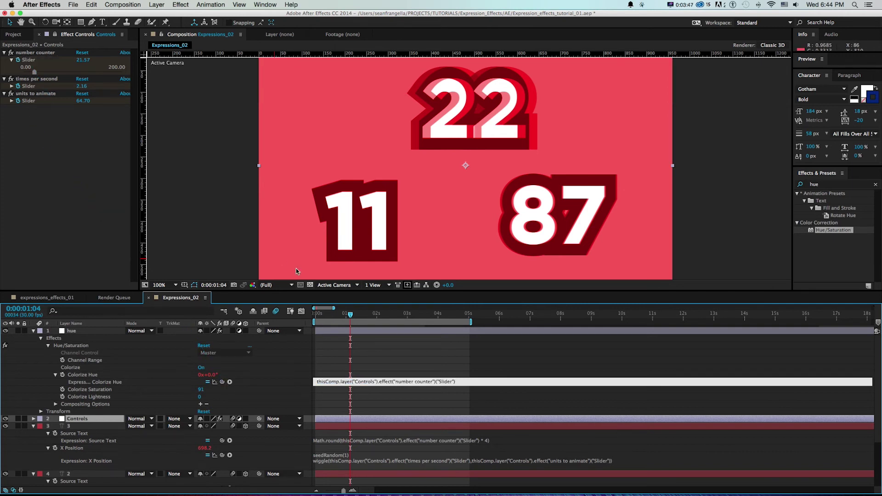
pyautogui.press('KP_Enter')
# Step: Scrub from the start to confirm the background colour follows the counter value
pyautogui.press('Home')
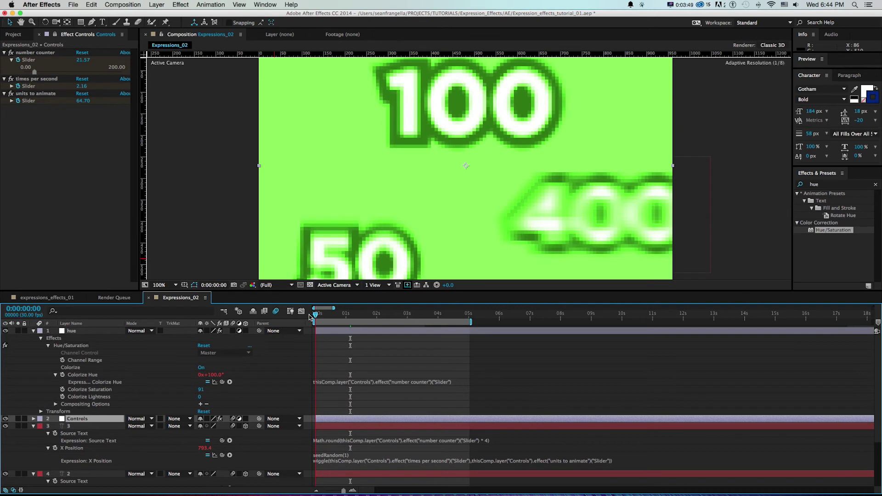
pyautogui.click(77, 332)
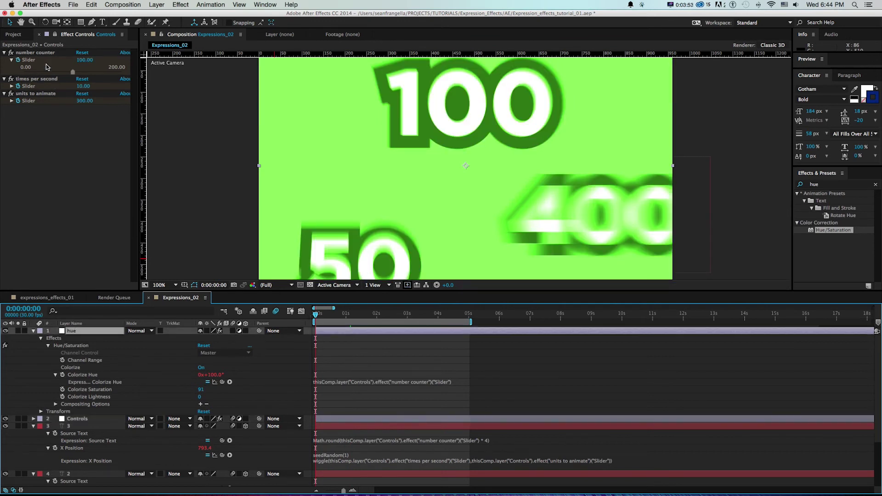
pyautogui.click(59, 35)
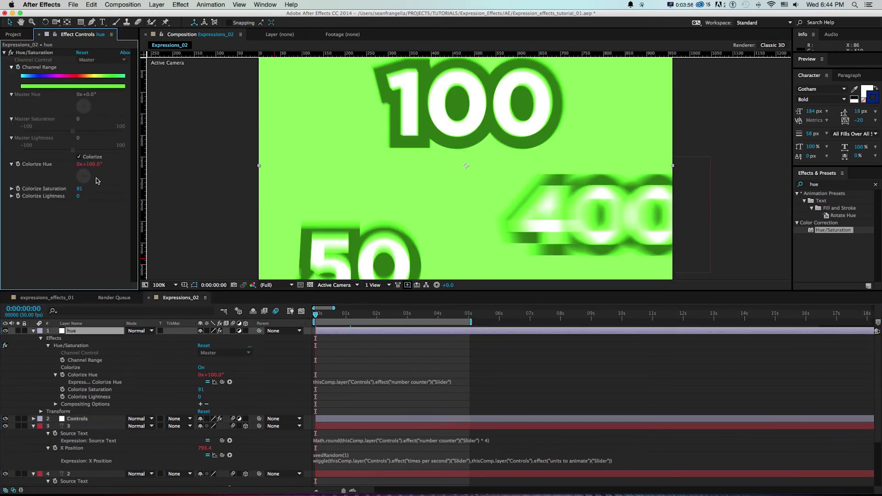
pyautogui.moveTo(324, 317); pyautogui.dragTo(437, 317)
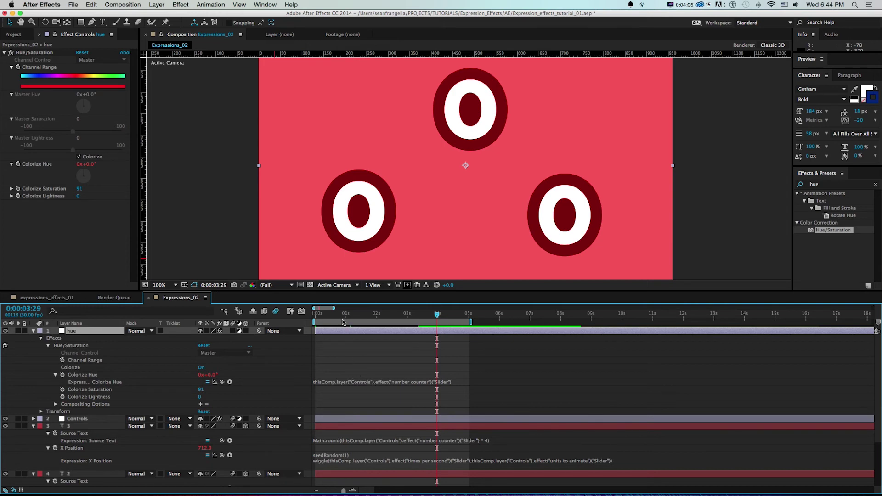
pyautogui.moveTo(322, 316); pyautogui.dragTo(428, 320)
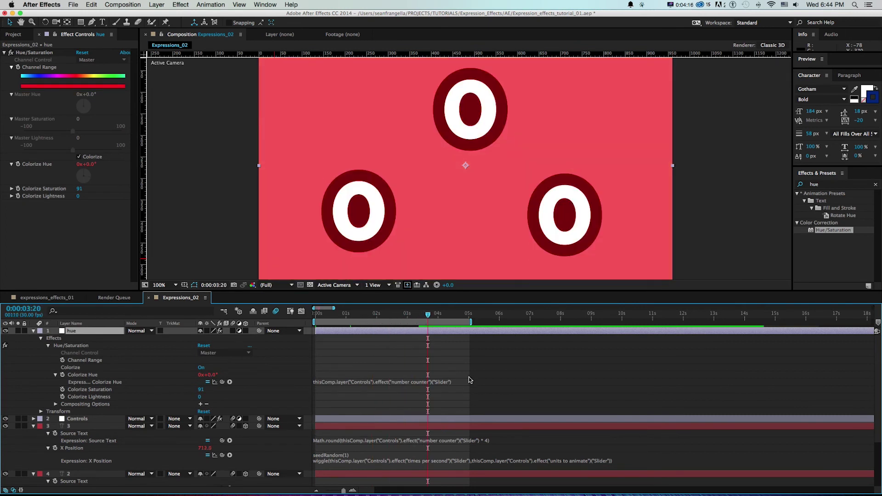
pyautogui.click(460, 381)
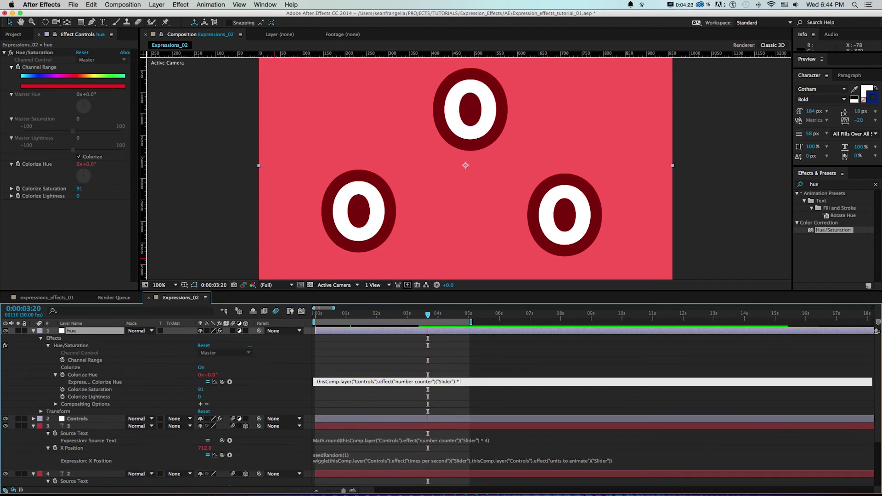
# Step: Commit the slider × 8 Hue expression, then wrap it in parentheses with a 100 offset
pyautogui.press('KP_Enter')
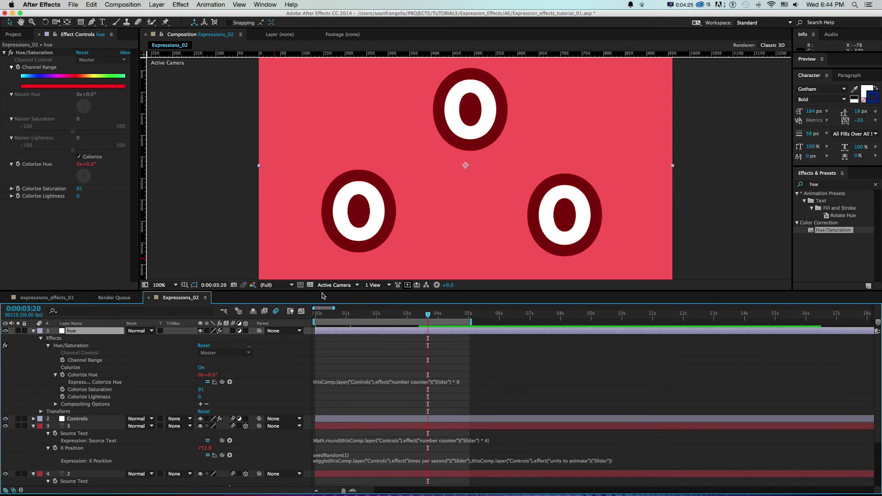
pyautogui.moveTo(322, 316); pyautogui.dragTo(445, 328)
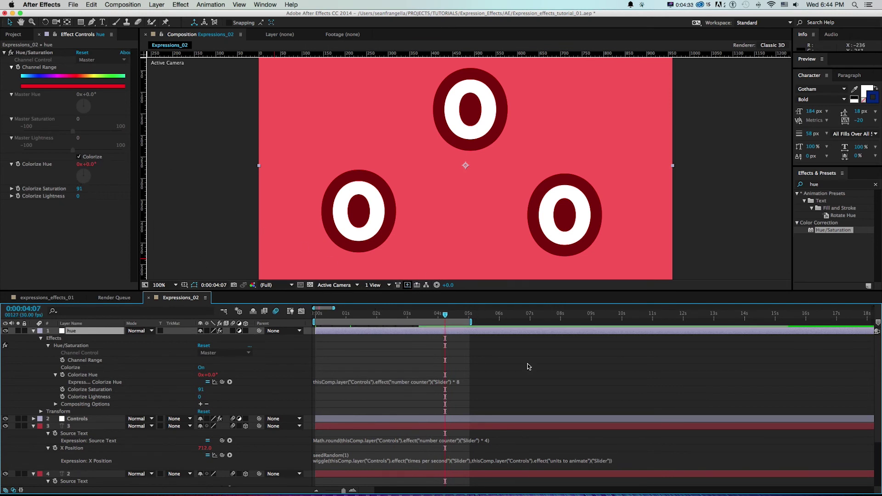
pyautogui.click(348, 382)
pyautogui.click(315, 382)
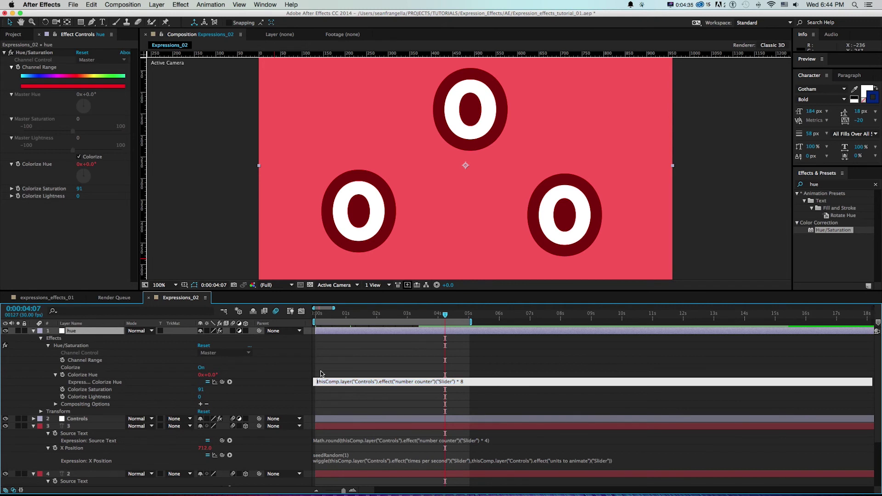
pyautogui.write('(')
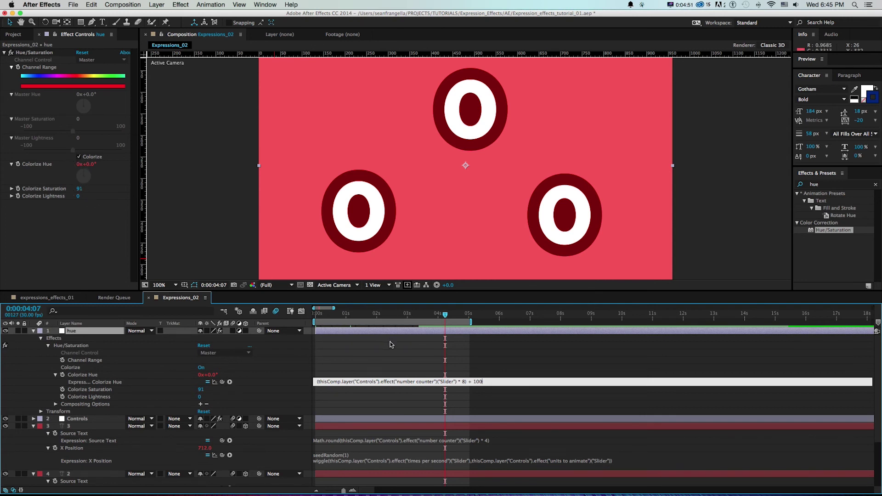
pyautogui.click(454, 335)
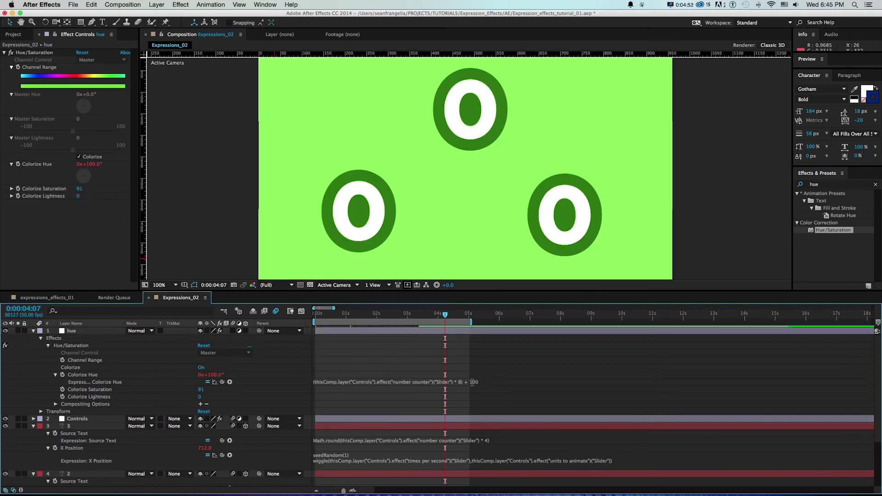
# Step: Change the Hue expression offset from 100 to 200 and preview the early frames
pyautogui.click(472, 382)
pyautogui.click(478, 382)
pyautogui.write('2')
pyautogui.press('KP_Enter')
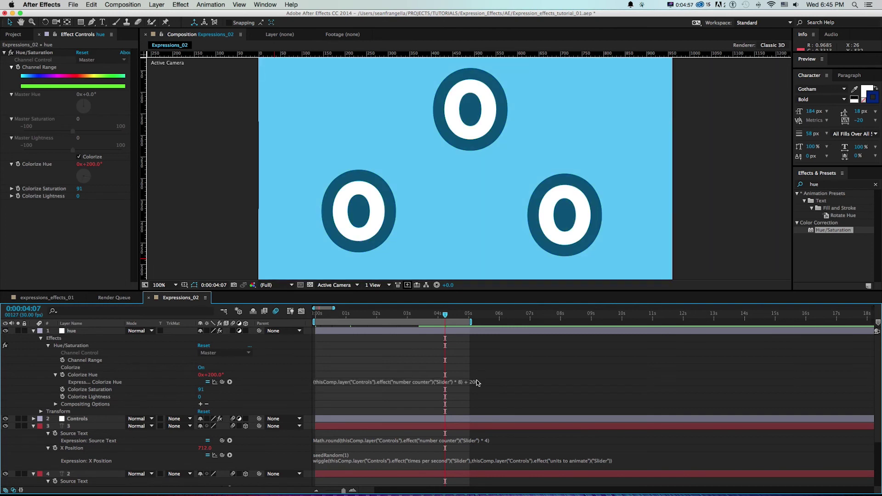
pyautogui.click(320, 315)
pyautogui.moveTo(321, 315); pyautogui.dragTo(341, 316)
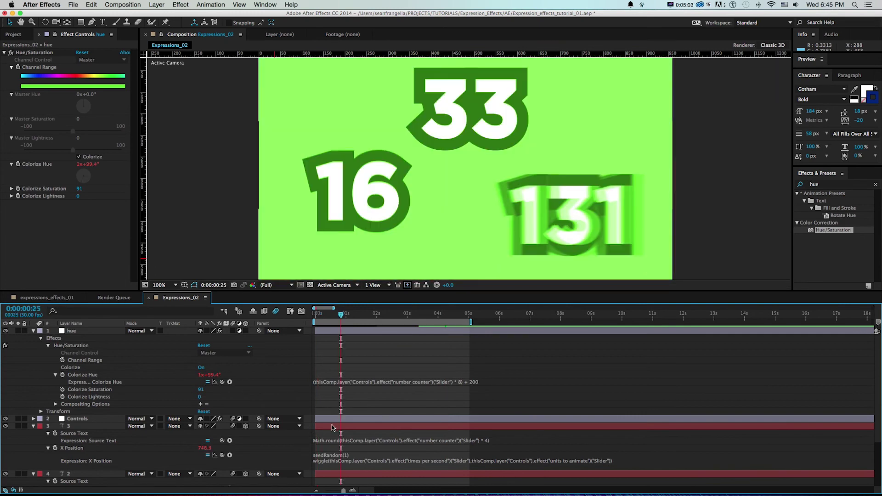
# Step: Reveal the Controls layer's slider keyframes and undo the accidental keyframe move
pyautogui.click(337, 420)
pyautogui.press('u')
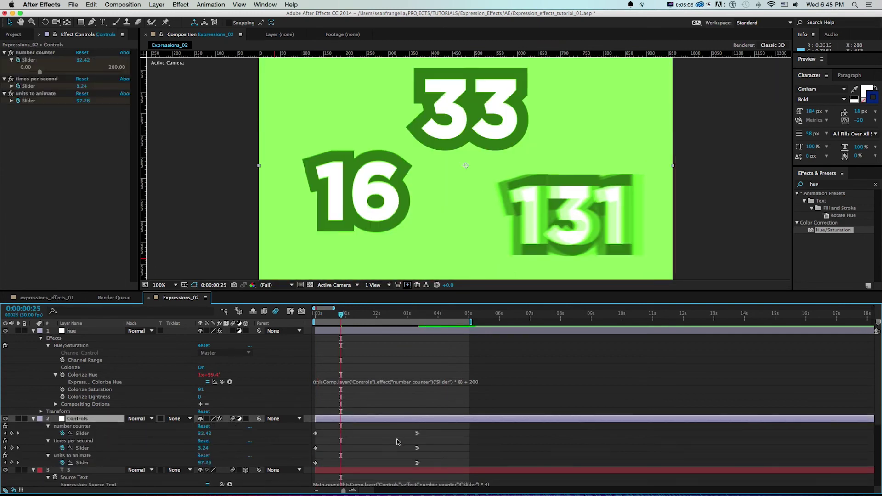
pyautogui.moveTo(437, 434); pyautogui.dragTo(378, 440)
pyautogui.press('super+z')
# Step: Scrub the timeline to preview the countdown and hue colours around 1:24, then view the TextEdit notes
pyautogui.moveTo(326, 313); pyautogui.dragTo(304, 316)
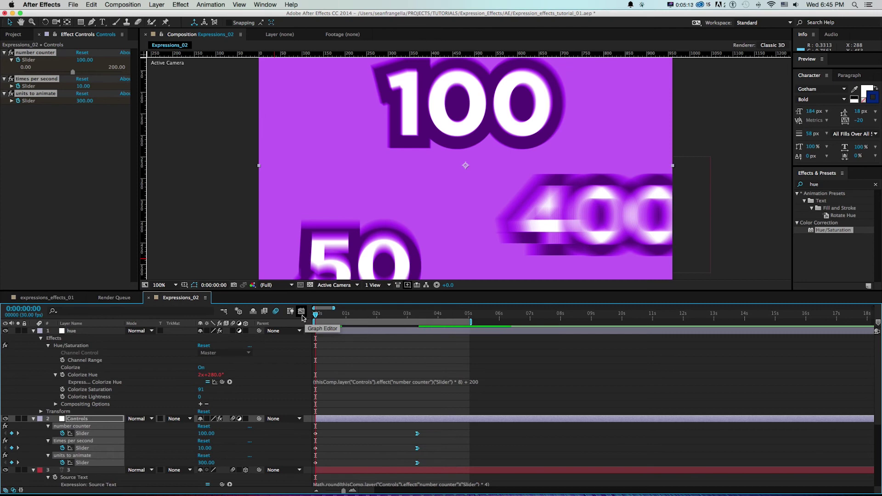
pyautogui.click(370, 316)
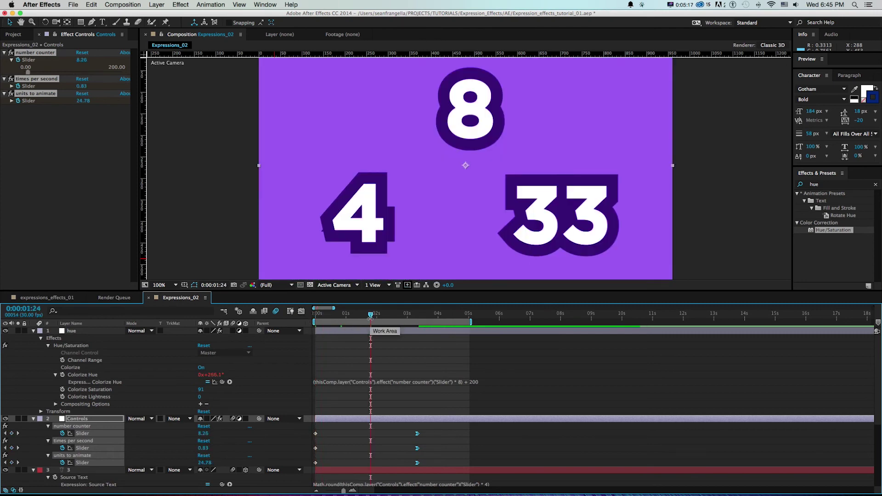
pyautogui.moveTo(370, 315); pyautogui.dragTo(391, 318)
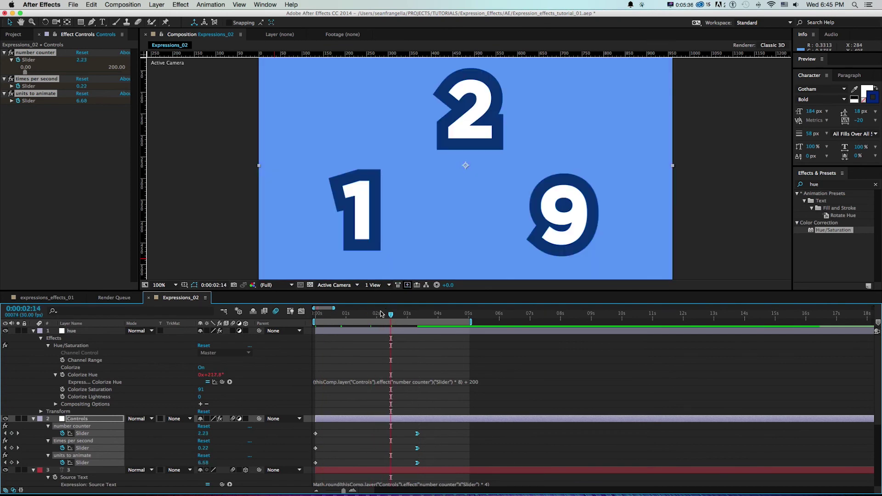
pyautogui.click(370, 316)
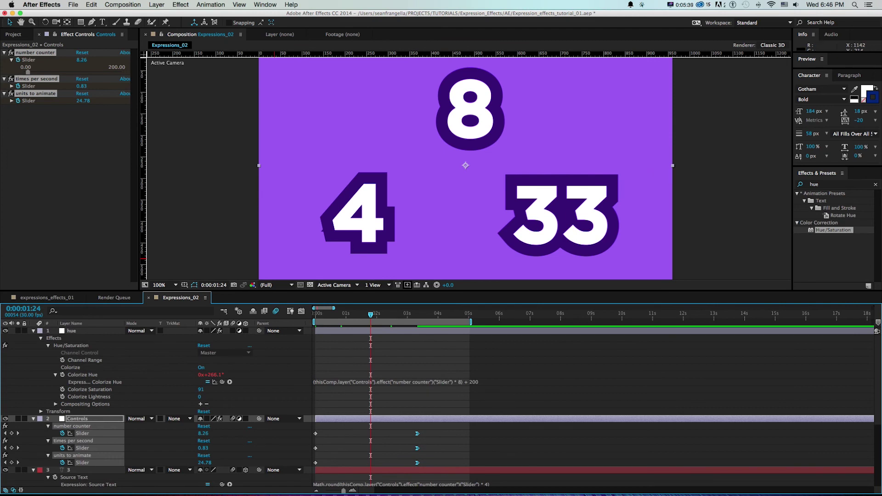
pyautogui.press('super+Tab')
pyautogui.scroll(10, 479, 136)
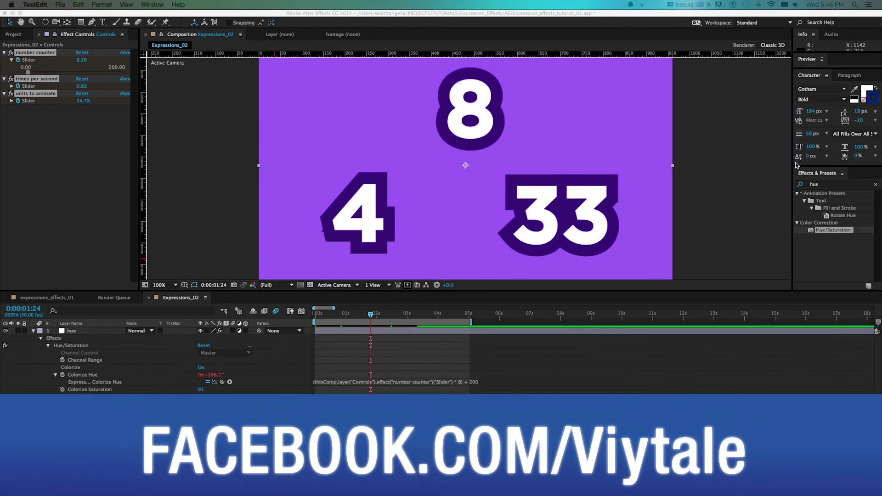
pyautogui.click(371, 341)
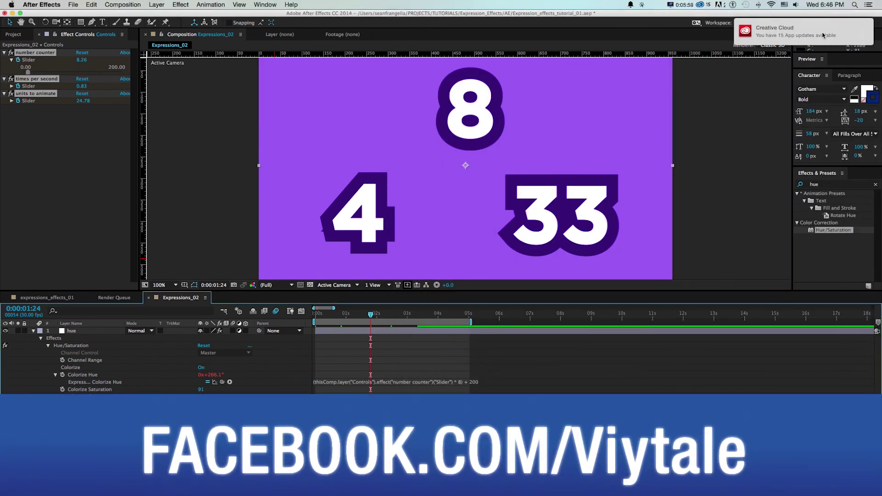
pyautogui.moveTo(374, 321)
pyautogui.mouseDown()
pyautogui.moveTo(334, 318)
pyautogui.moveTo(392, 318)
pyautogui.moveTo(376, 321)
pyautogui.mouseUp()
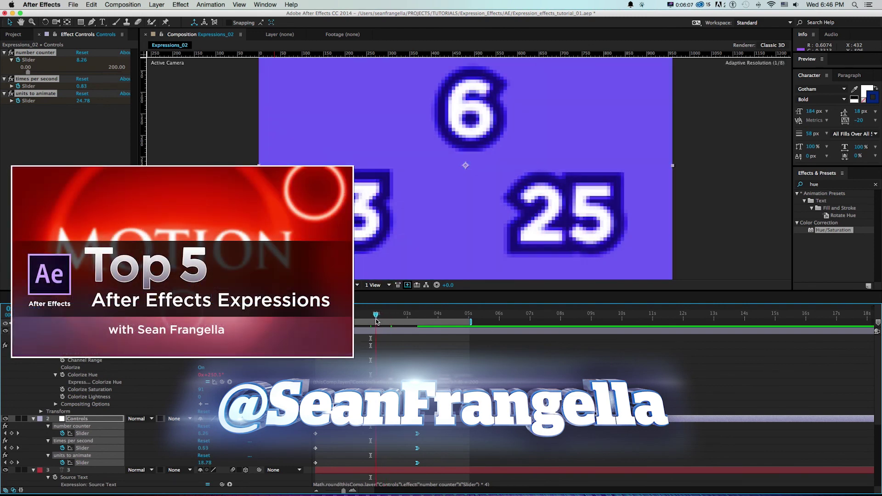
pyautogui.moveTo(380, 315); pyautogui.dragTo(397, 316)
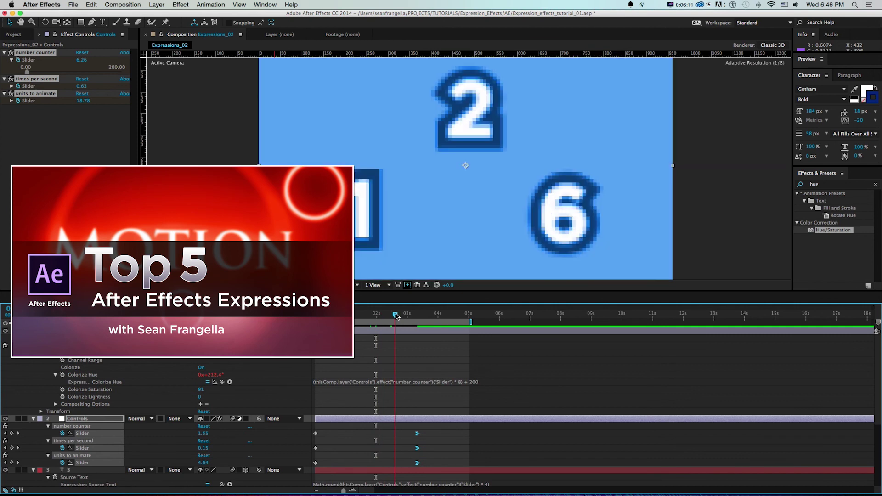
pyautogui.moveTo(396, 317); pyautogui.dragTo(415, 317)
pyautogui.press('space')
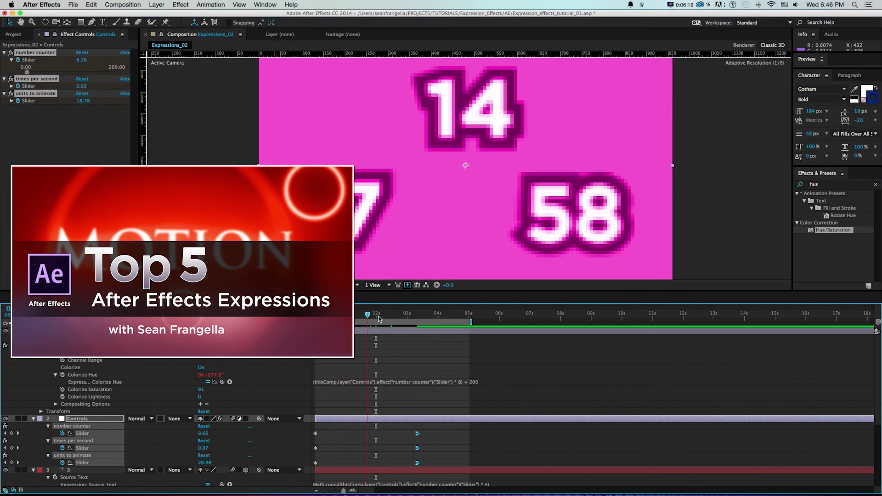
pyautogui.moveTo(379, 319); pyautogui.dragTo(398, 320)
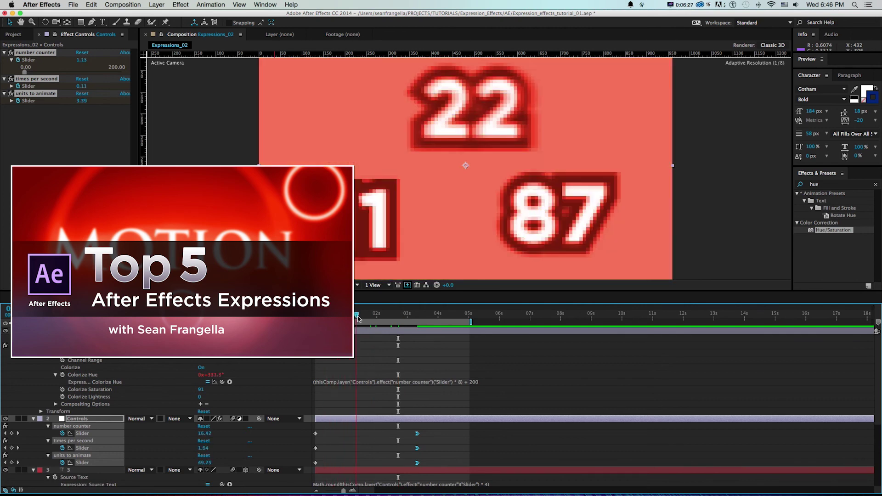
pyautogui.moveTo(358, 319); pyautogui.dragTo(403, 323)
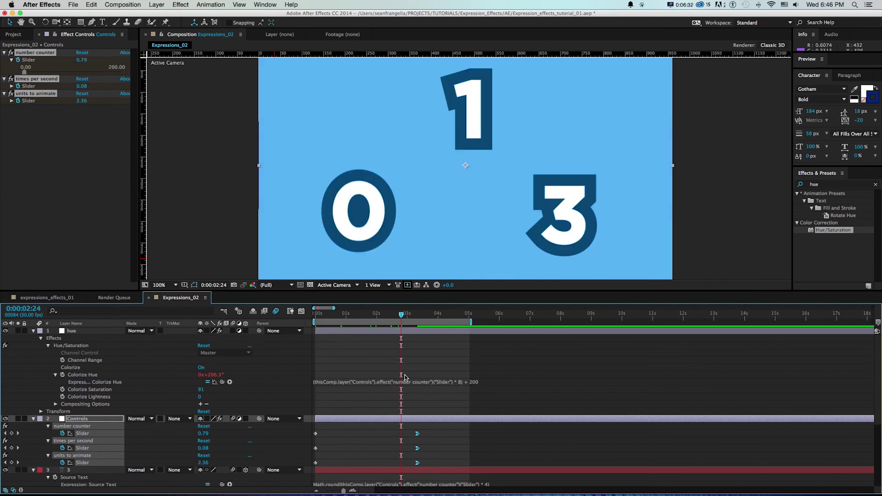